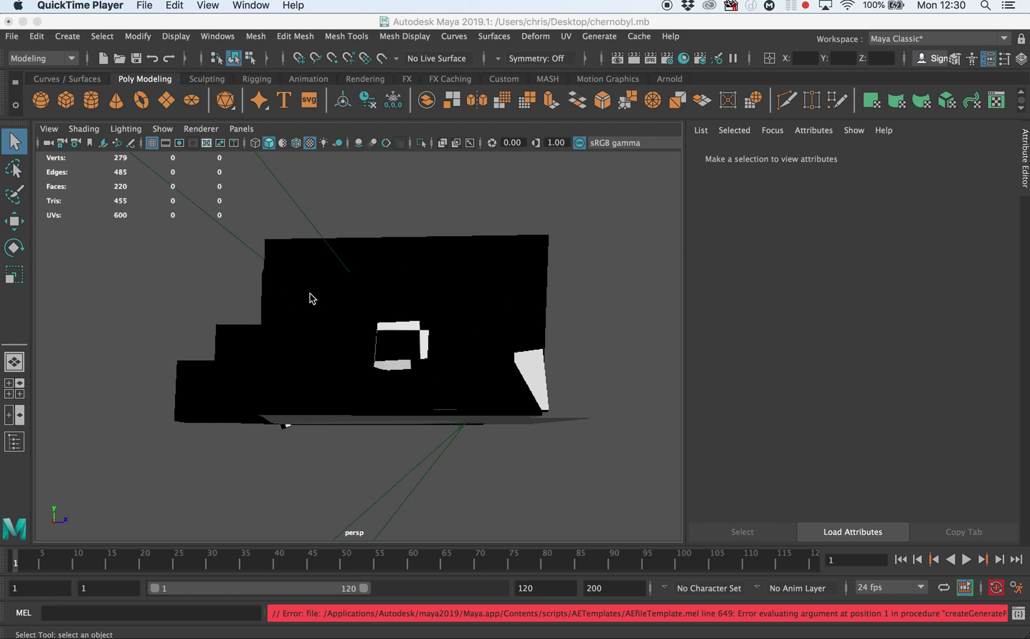
- Break the texture connection on the Color attribute of the room's projectionTexture material
left_click(161, 262)
left_click_drag(161, 262, 594, 409)
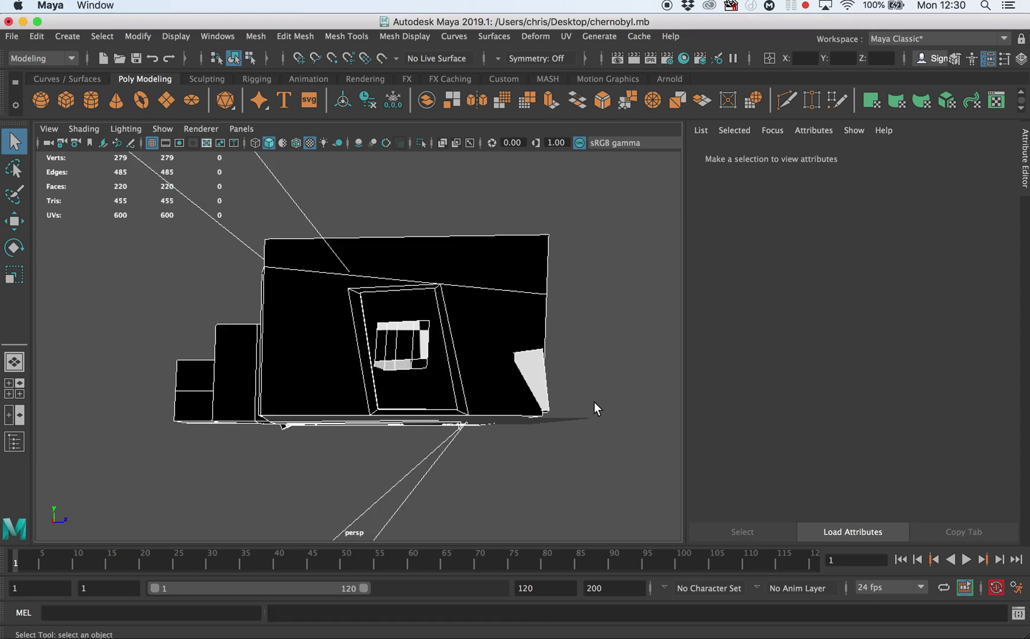
left_click(519, 276)
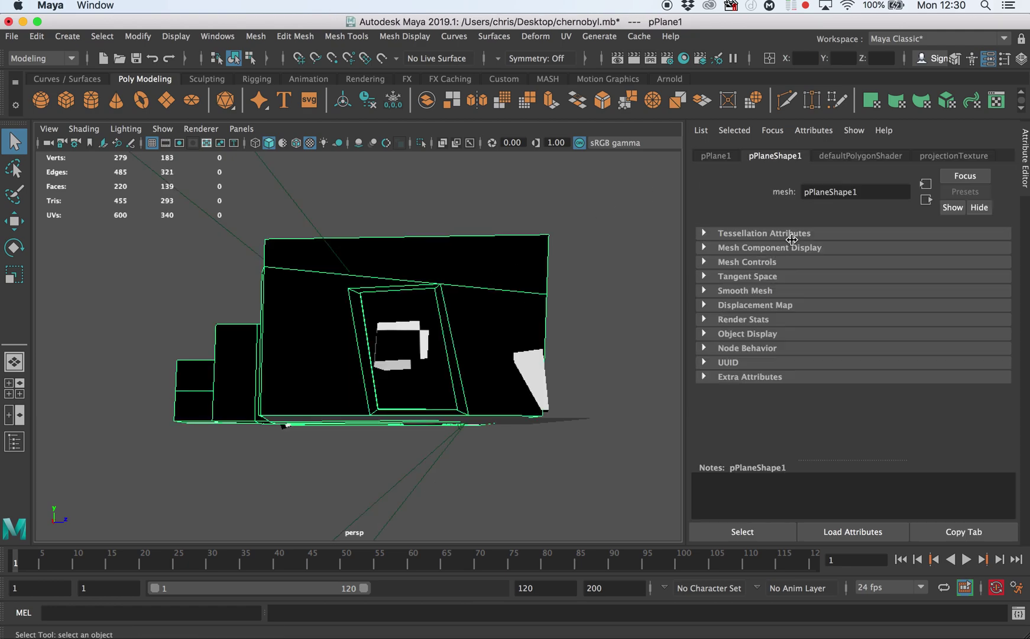
left_click(953, 155)
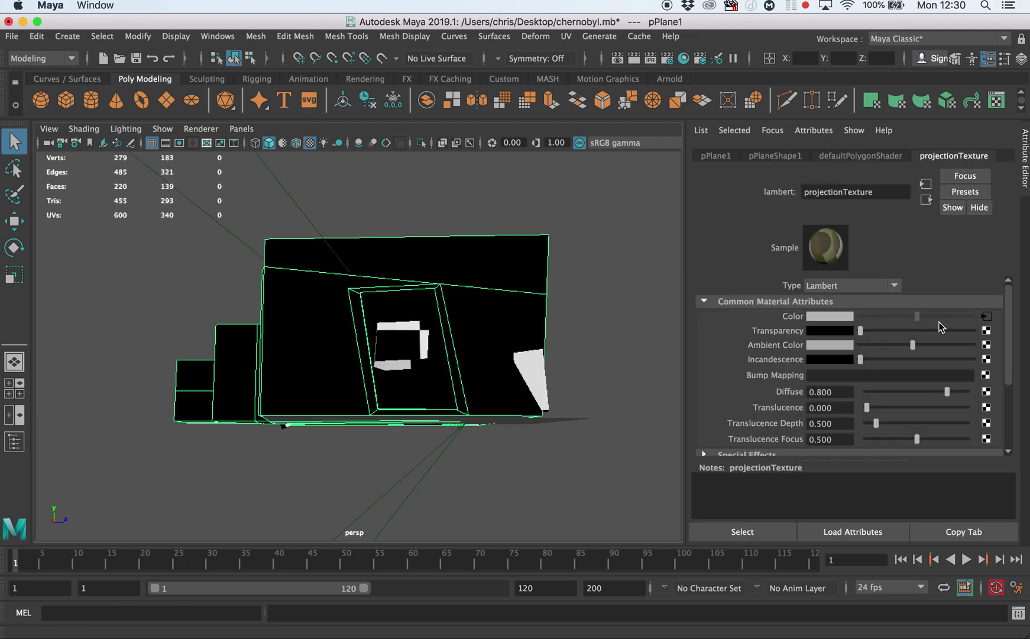
right_click(787, 318)
left_click(807, 353)
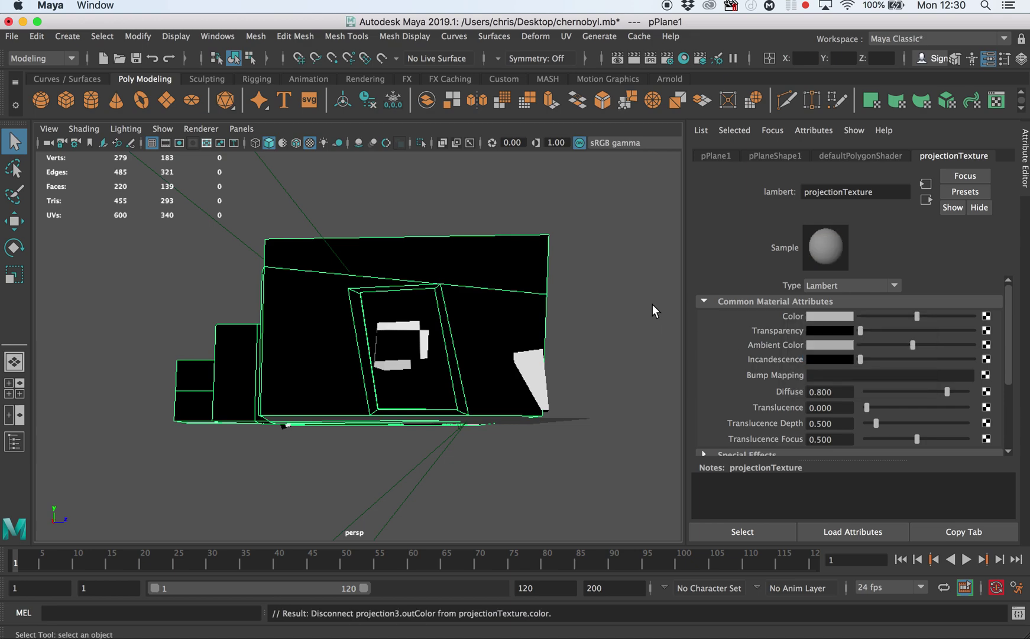
- Hide all object types in the perspective view except polygons
left_click(602, 239)
left_click_drag(152, 214, 682, 458)
left_click(166, 129)
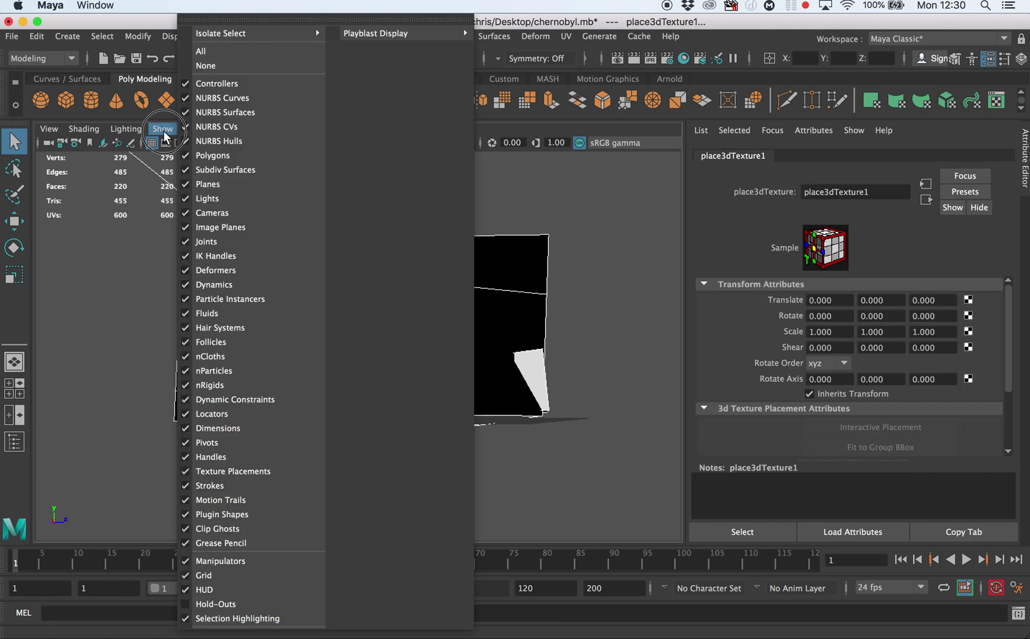
left_click(206, 66)
left_click(163, 129)
left_click(214, 155)
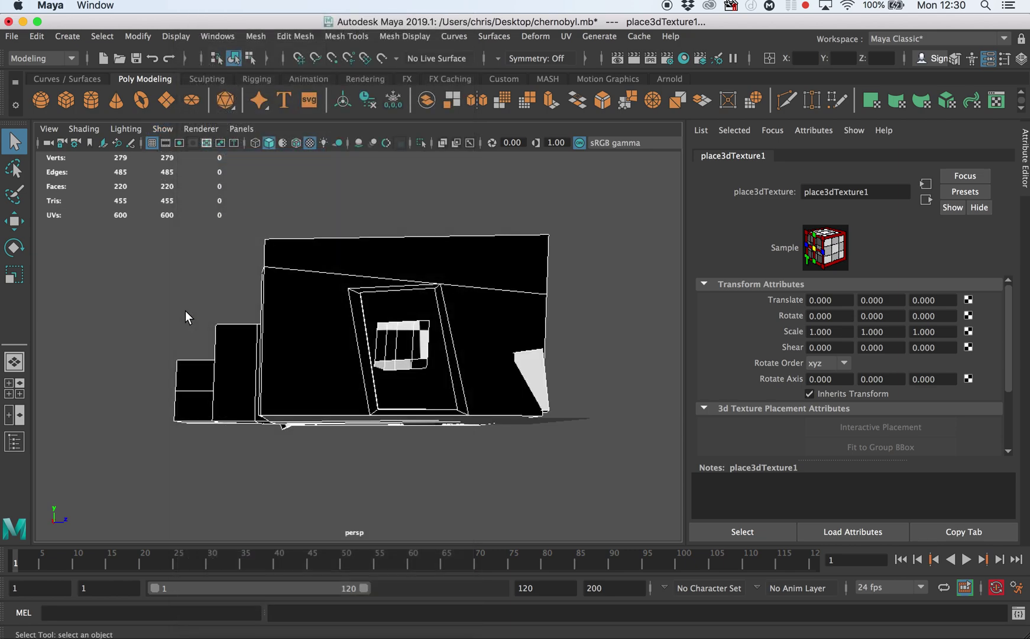
- Select all the room's polygon objects and assign a new Lambert material to them
left_click(140, 194)
left_click_drag(138, 166, 584, 449)
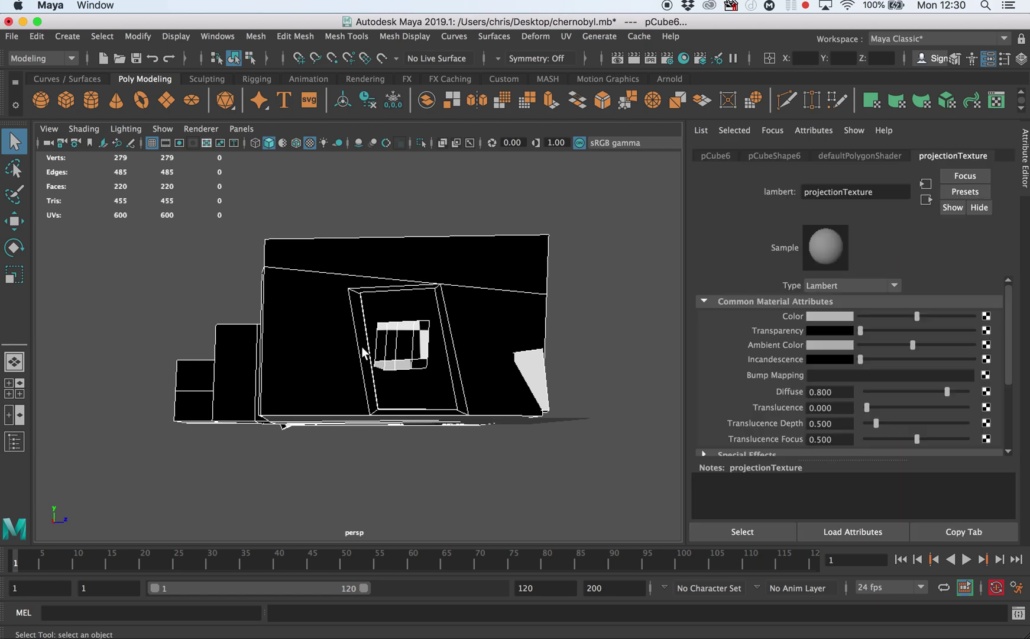
left_click_drag(532, 414, 340, 331, "alt")
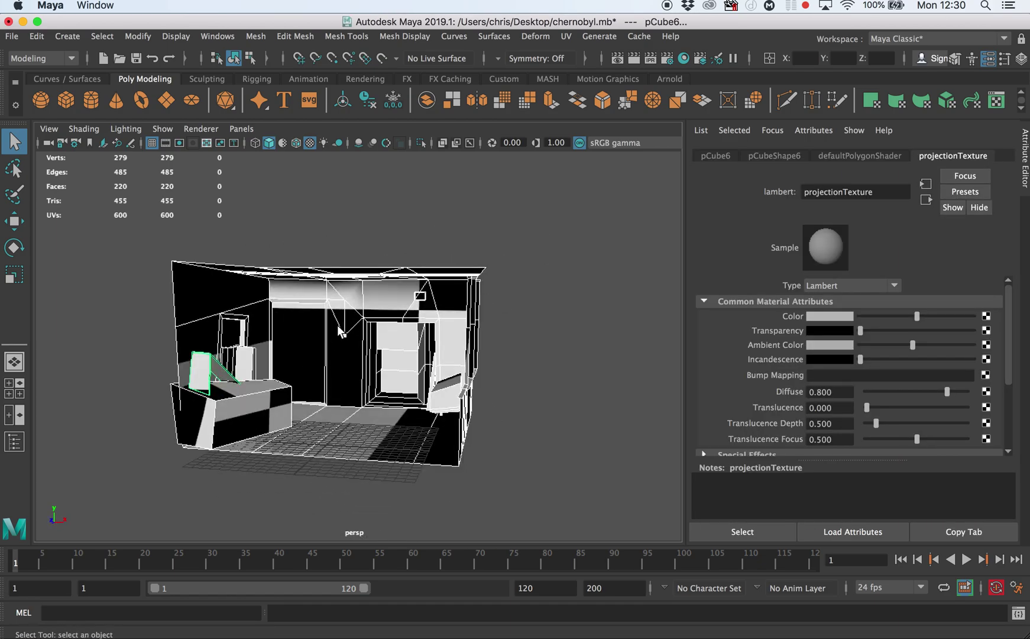
right_click_drag(306, 311, 305, 601)
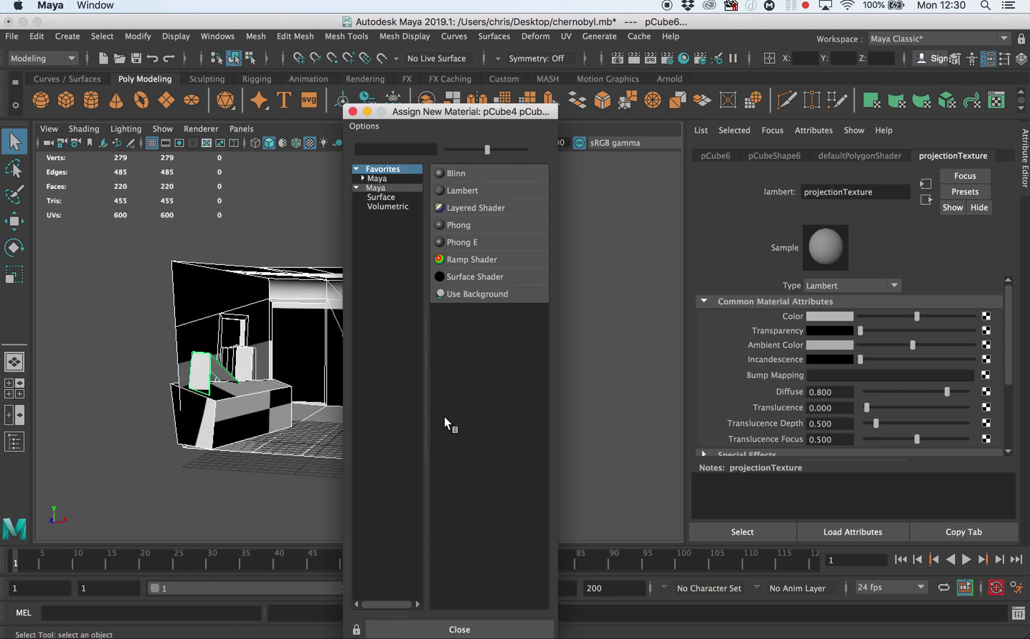
left_click(466, 191)
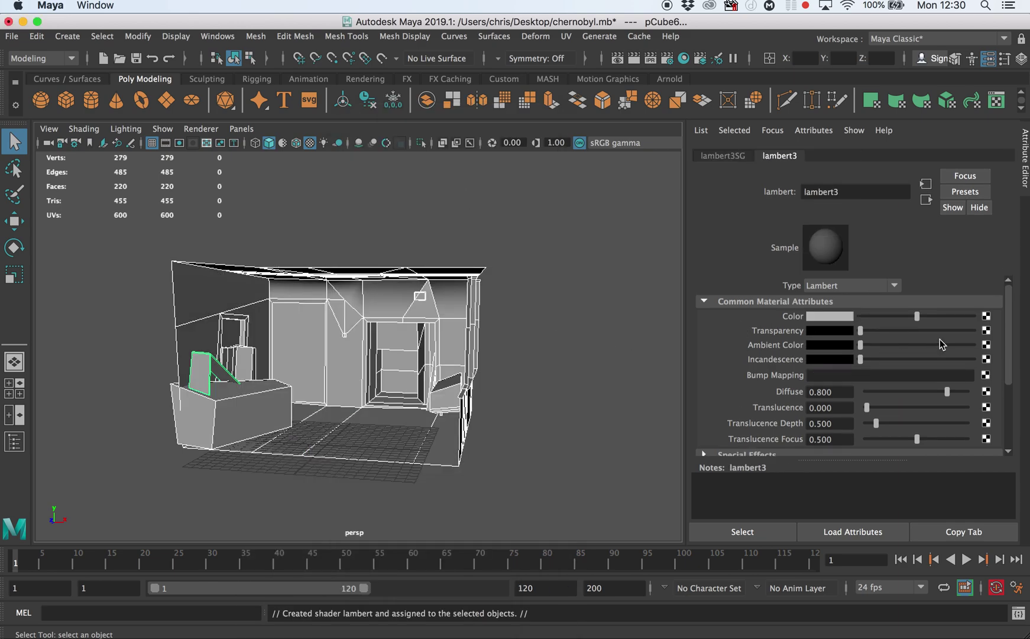
- Map the new Lambert's colour to a file texture created as a projection, using Perspective type linked to projectionCameraShape
left_click(984, 318)
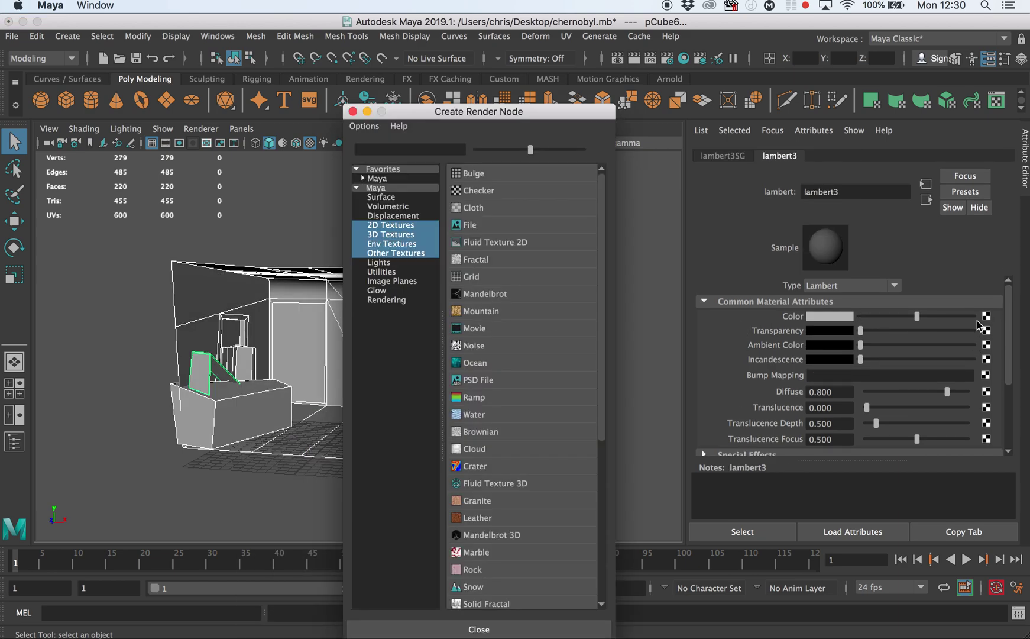
right_click_drag(480, 229, 533, 260)
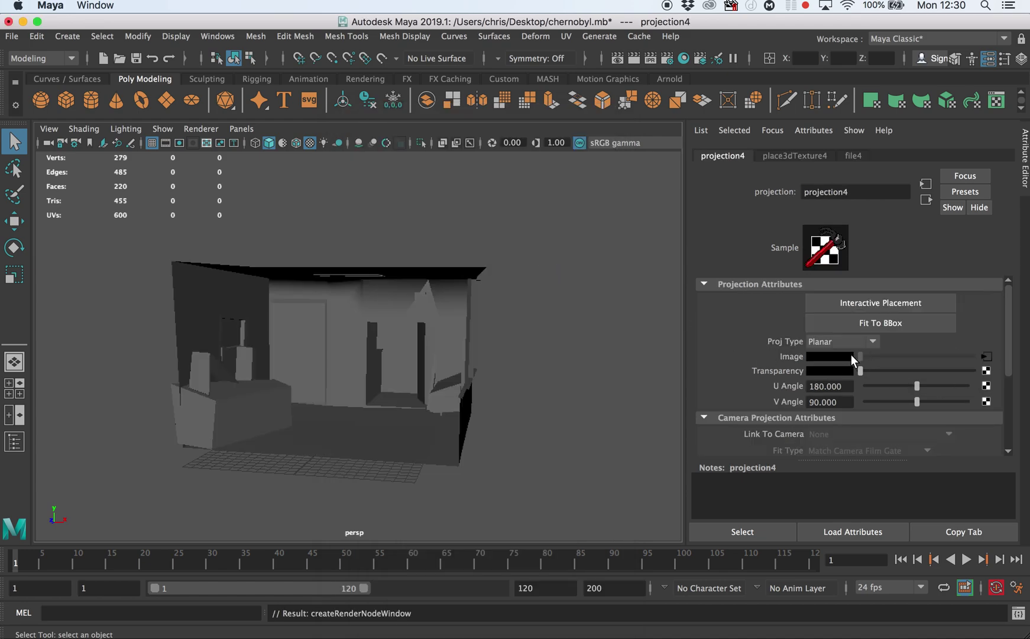
left_click(840, 341)
left_click(823, 469)
left_click(830, 434)
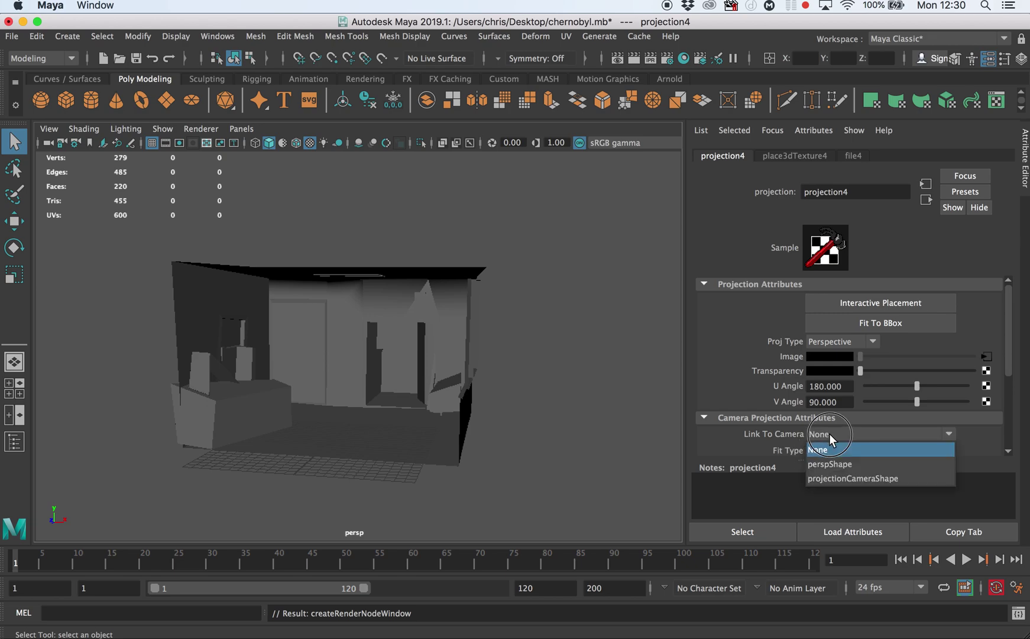
left_click(840, 477)
- Load Chernobyl-075.jpg from the Desktop as the projection's image and inspect it on the room
left_click(985, 356)
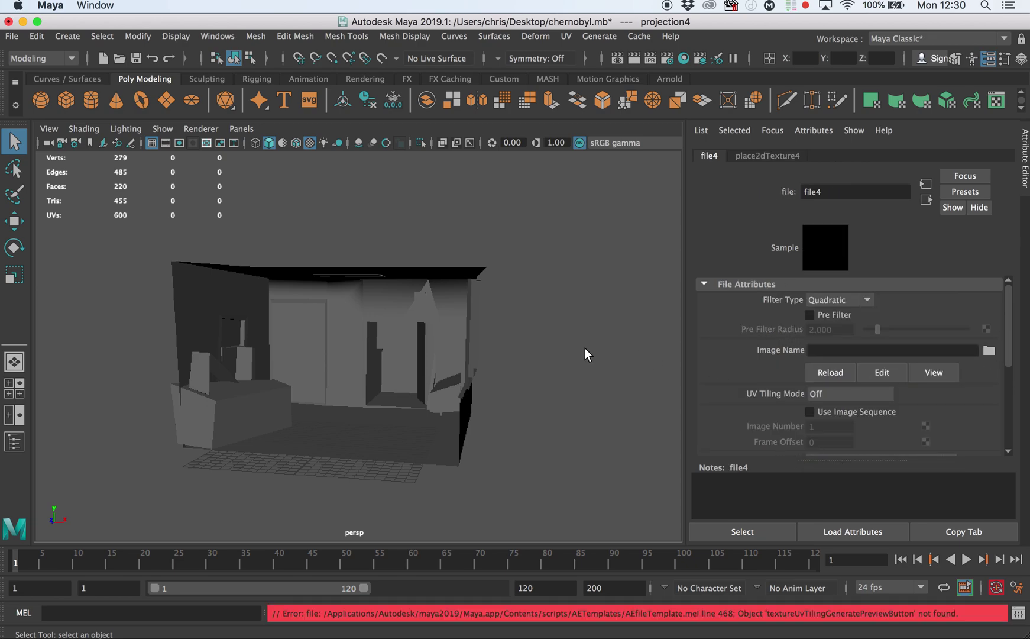
left_click(989, 351)
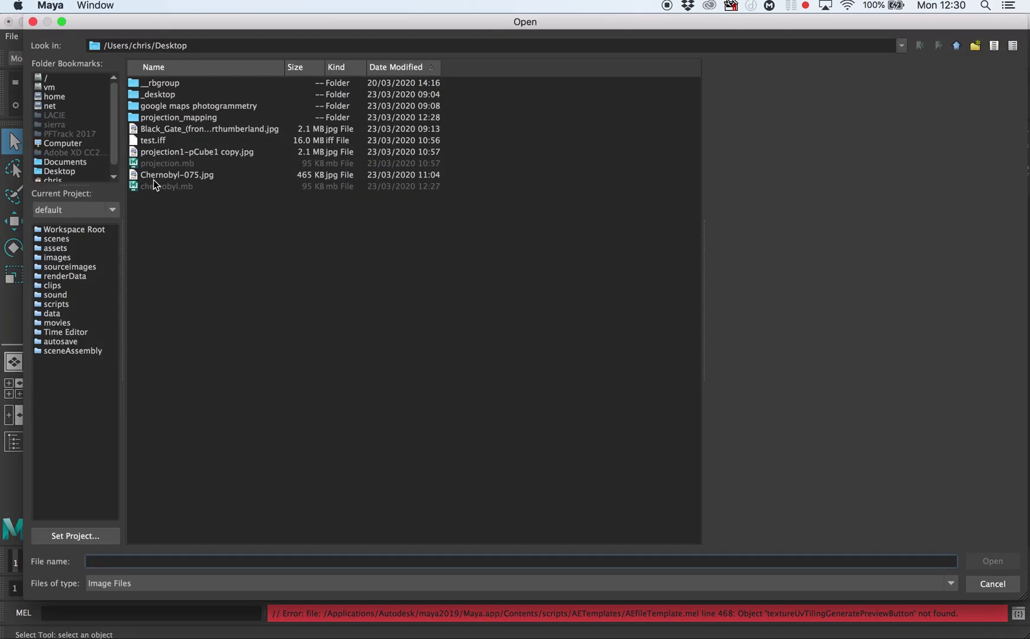
left_click(155, 175)
left_click(989, 560)
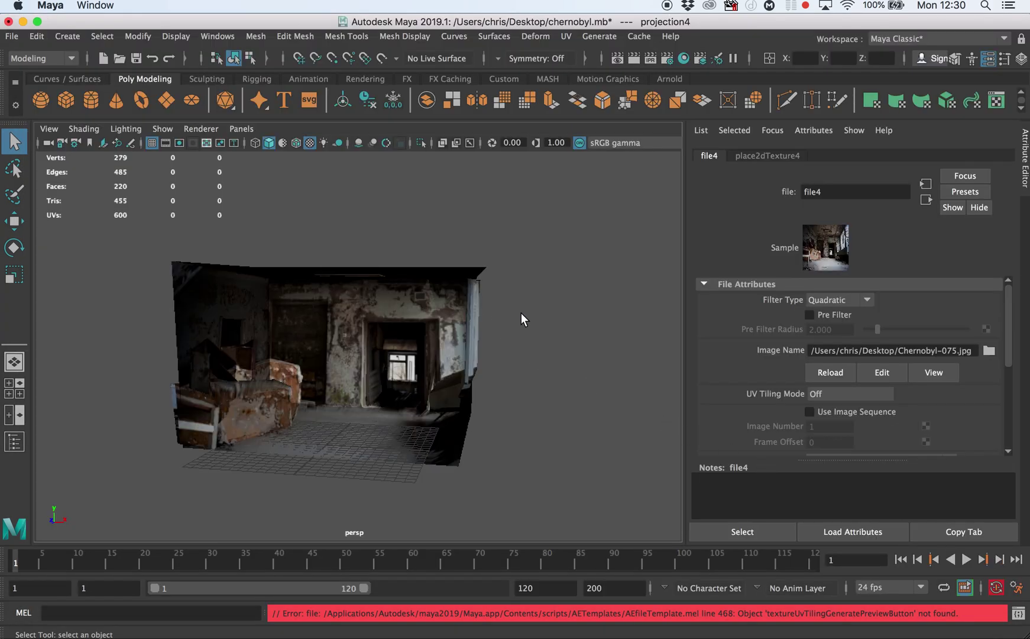
right_click_drag(370, 333, 609, 336, "alt")
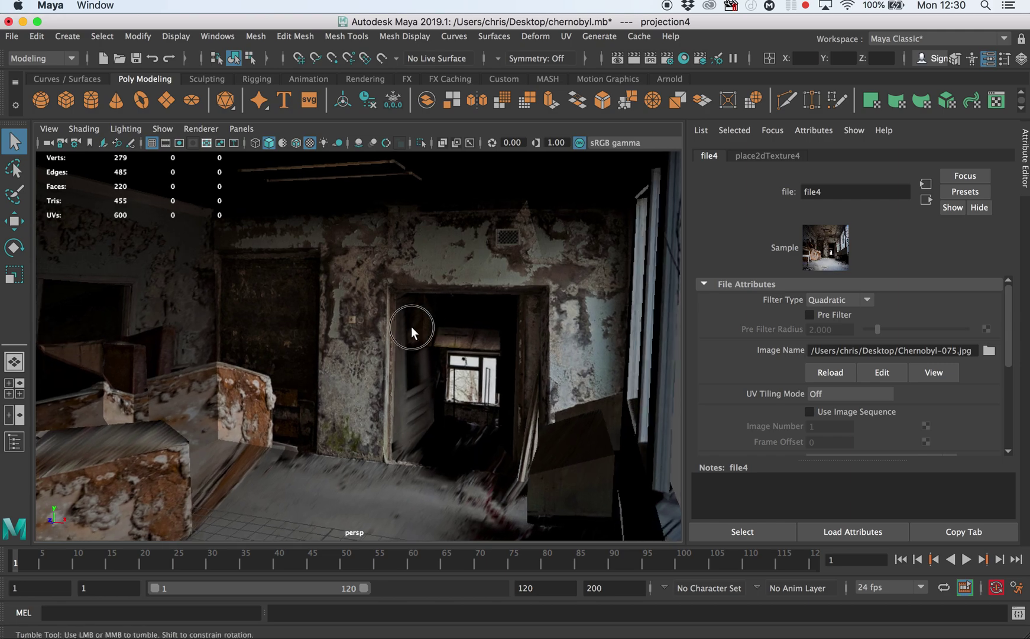
left_click_drag(412, 328, 462, 321, "alt")
right_click_drag(462, 322, 377, 300, "alt")
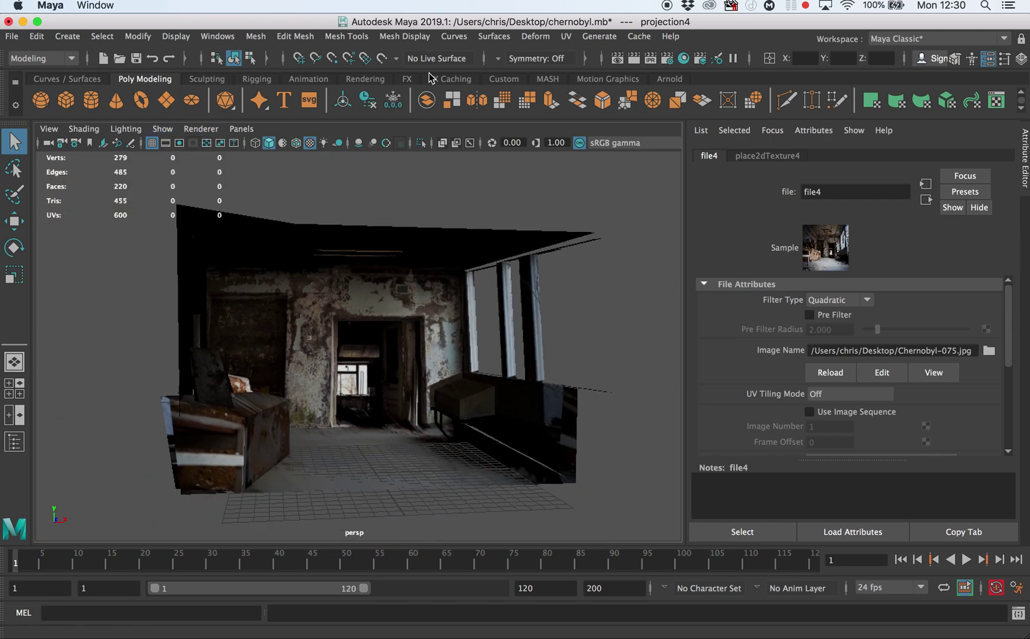
- Create an ambient light and raise it above the room's floor
left_click(366, 81)
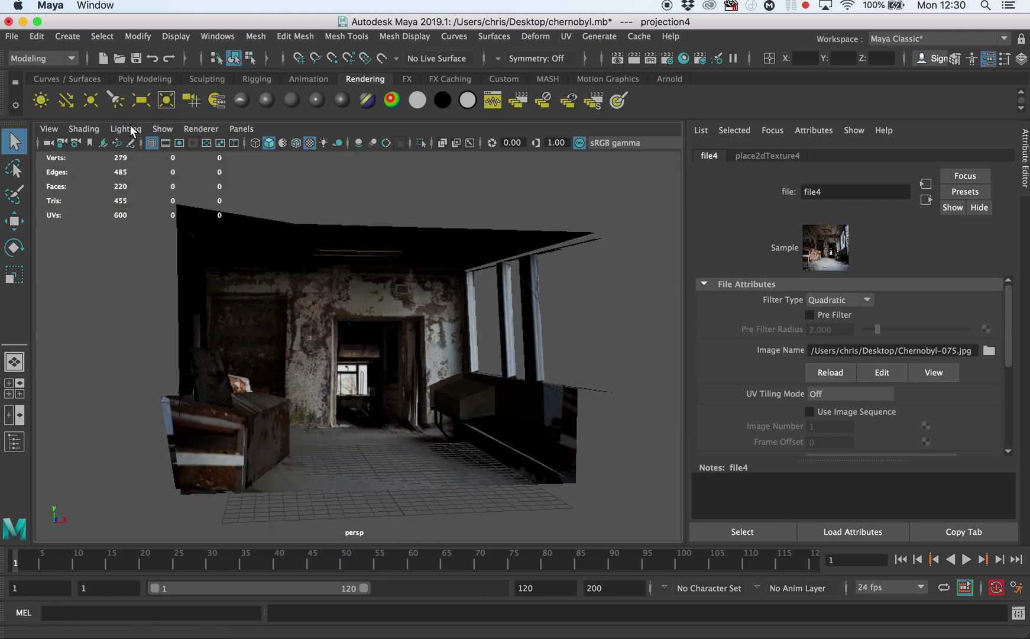
left_click(40, 100)
key("w")
left_click_drag(374, 397, 375, 277)
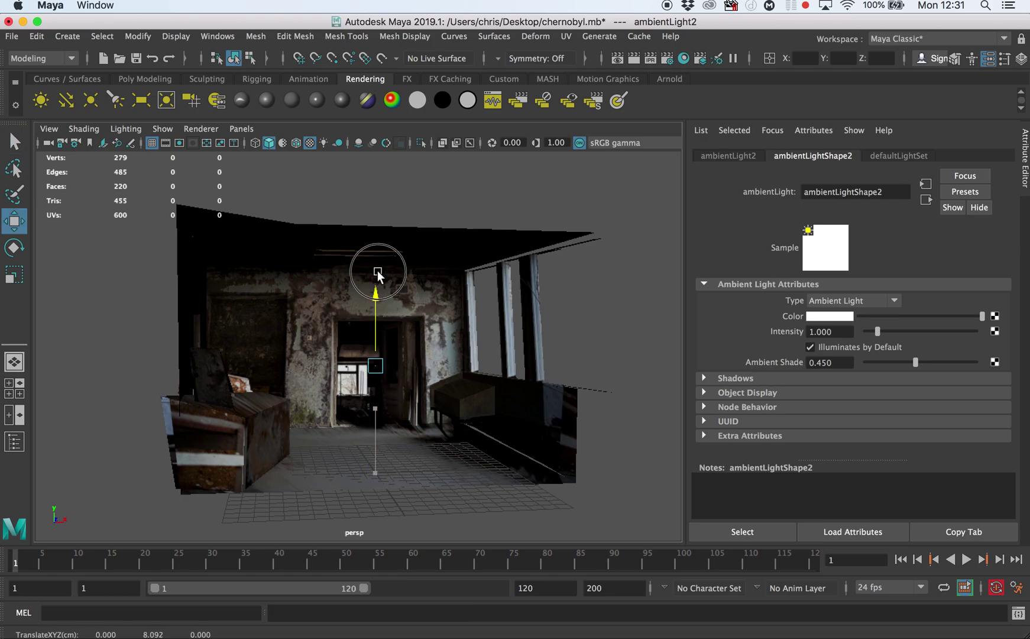
- Display the room with all lights and adjust the ambient light's intensity
left_click(126, 128)
left_click(154, 170)
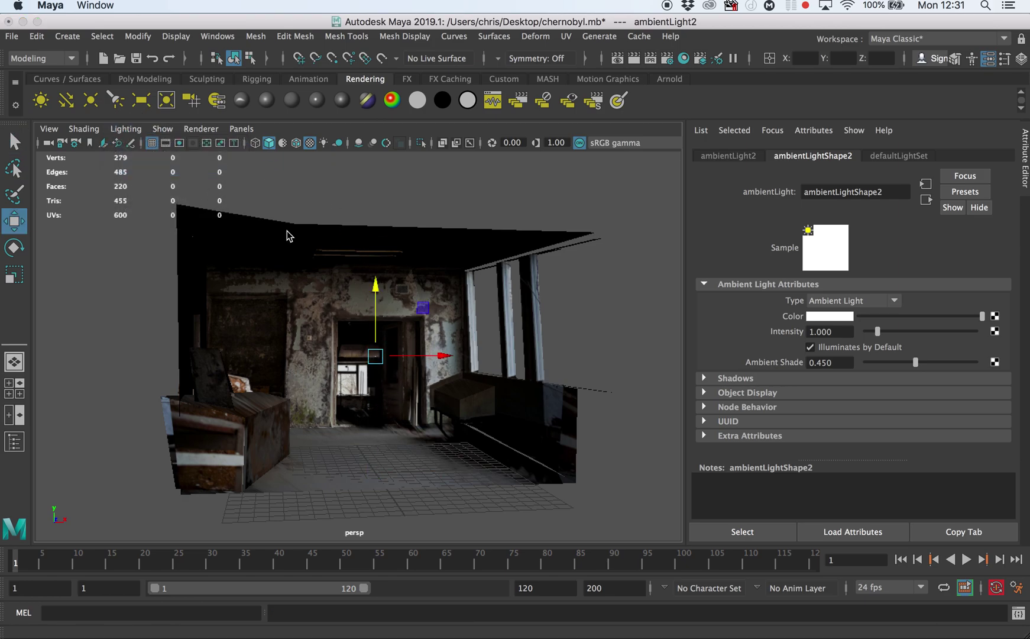
right_click_drag(376, 339, 438, 332, "alt")
mouse_move(438, 331)
left_mouse_down("alt")
mouse_move(361, 335)
mouse_move(415, 313)
mouse_move(440, 330)
left_mouse_up("alt")
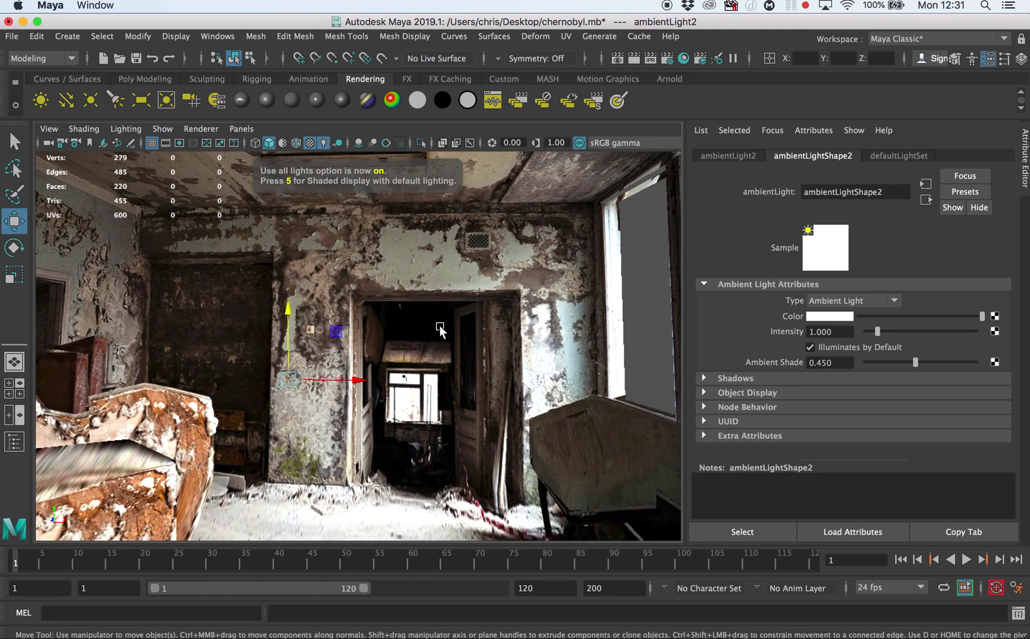
left_click_drag(886, 332, 878, 336)
- Select all the room's polygon objects and combine them into a single mesh
middle_click_drag(383, 366, 368, 280, "alt")
left_click_drag(366, 279, 422, 353, "alt")
key("a")
left_click_drag(185, 222, 511, 471)
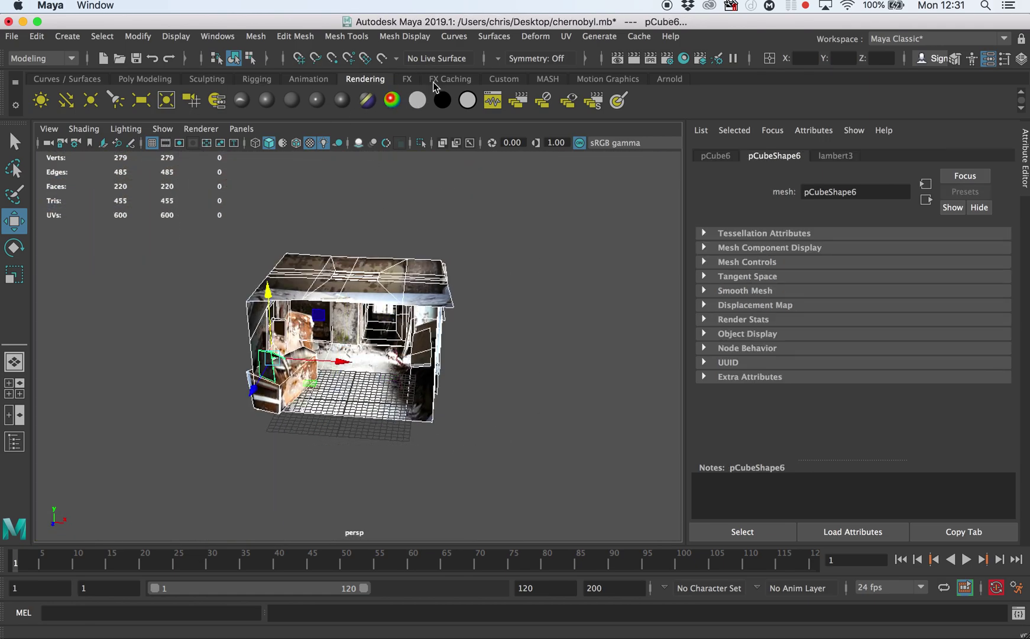
left_click(145, 78)
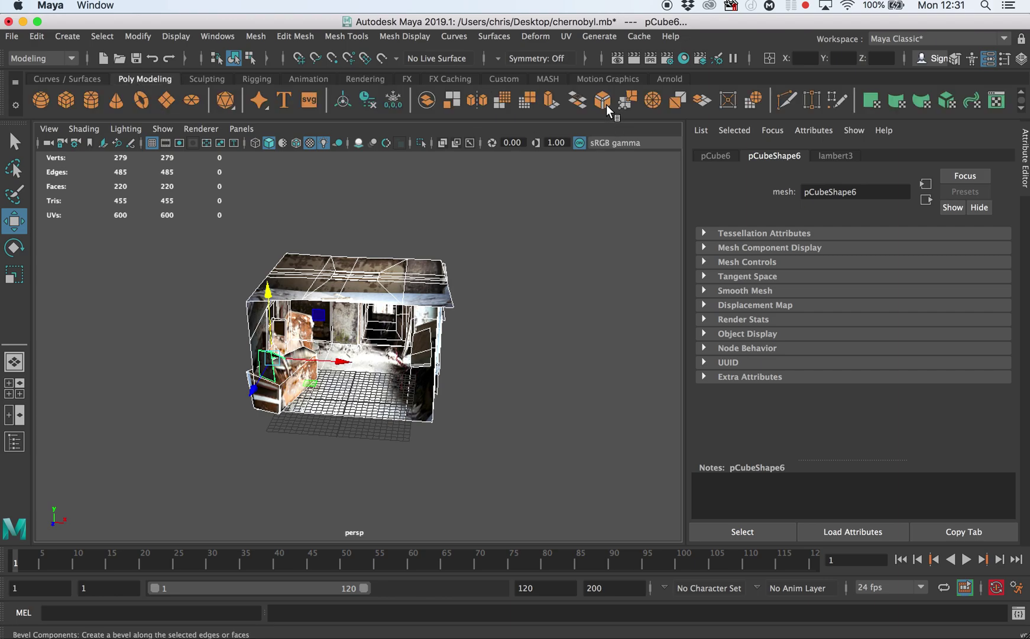
left_click(427, 101)
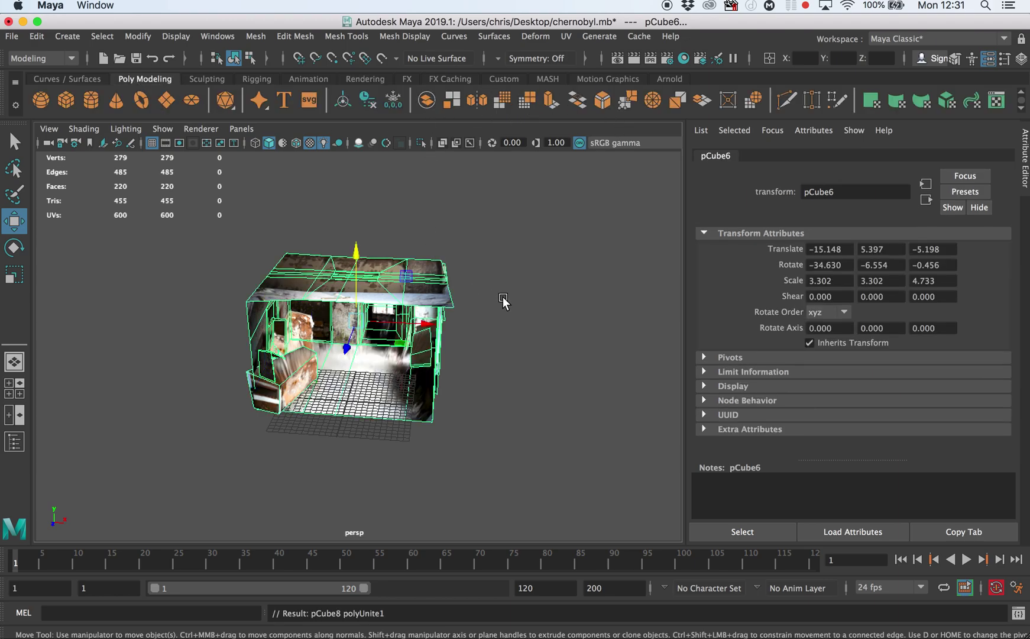
- Open the UV Editor for the combined room mesh and apply Automatic UV mapping to it
left_click(466, 332)
left_click(368, 297)
right_click_drag(198, 258, 402, 261, "alt")
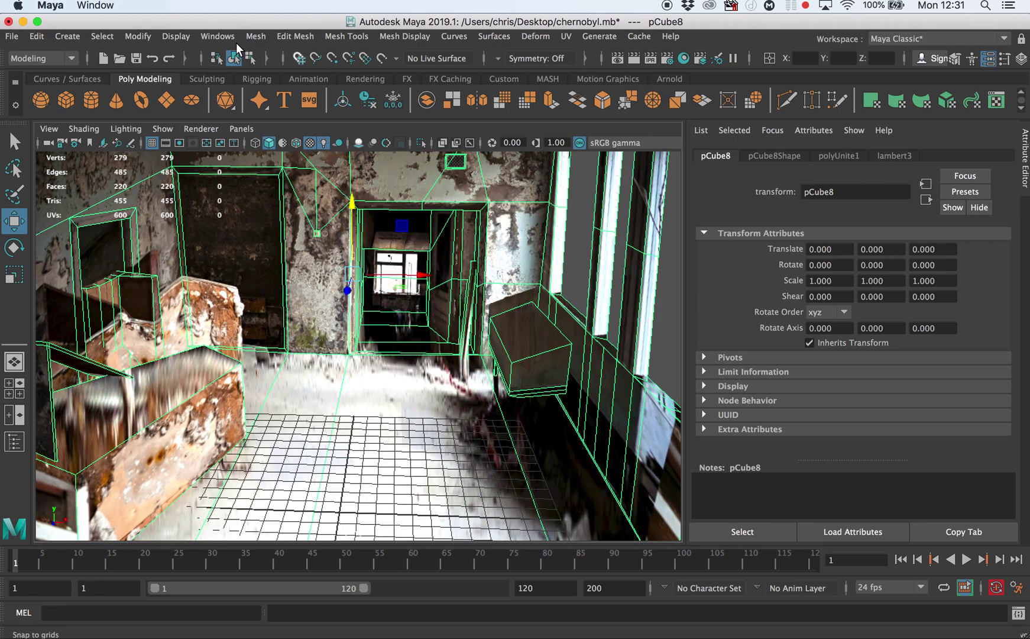
left_click(217, 36)
mouse_move(290, 101)
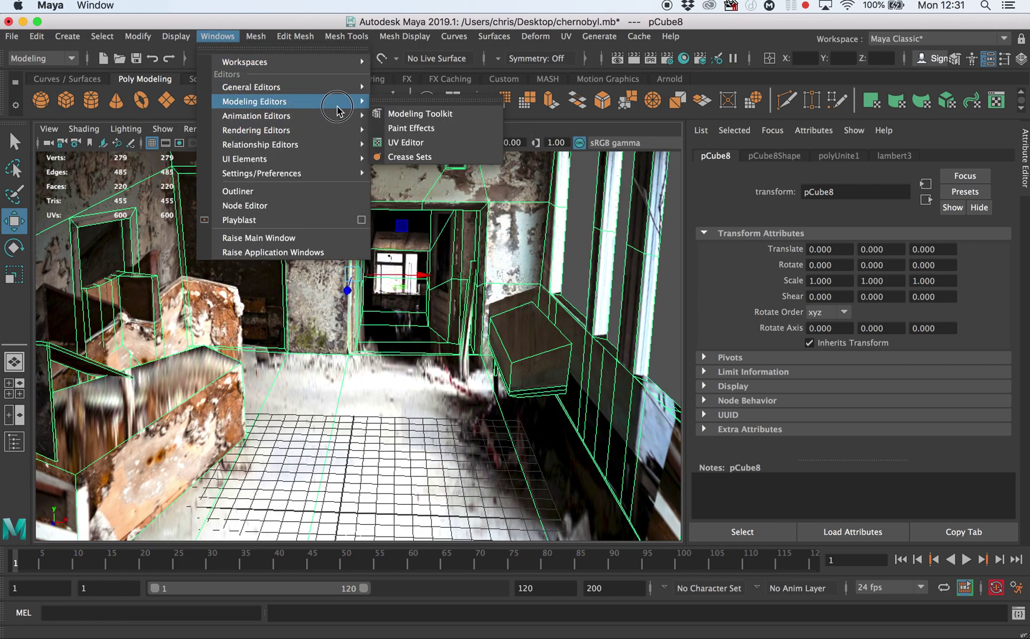
left_click(401, 142)
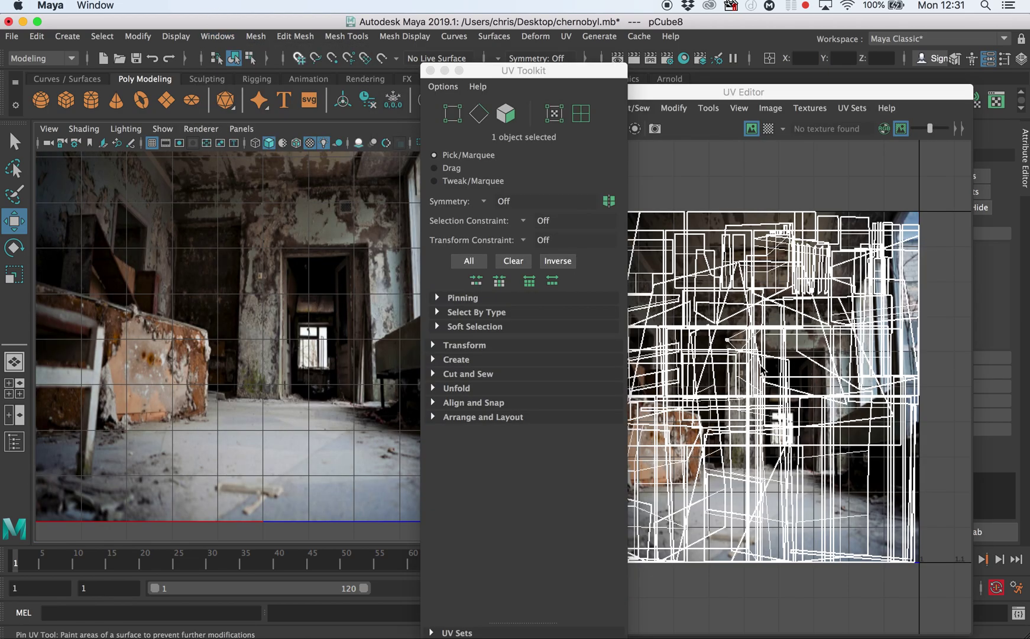
left_click(576, 37)
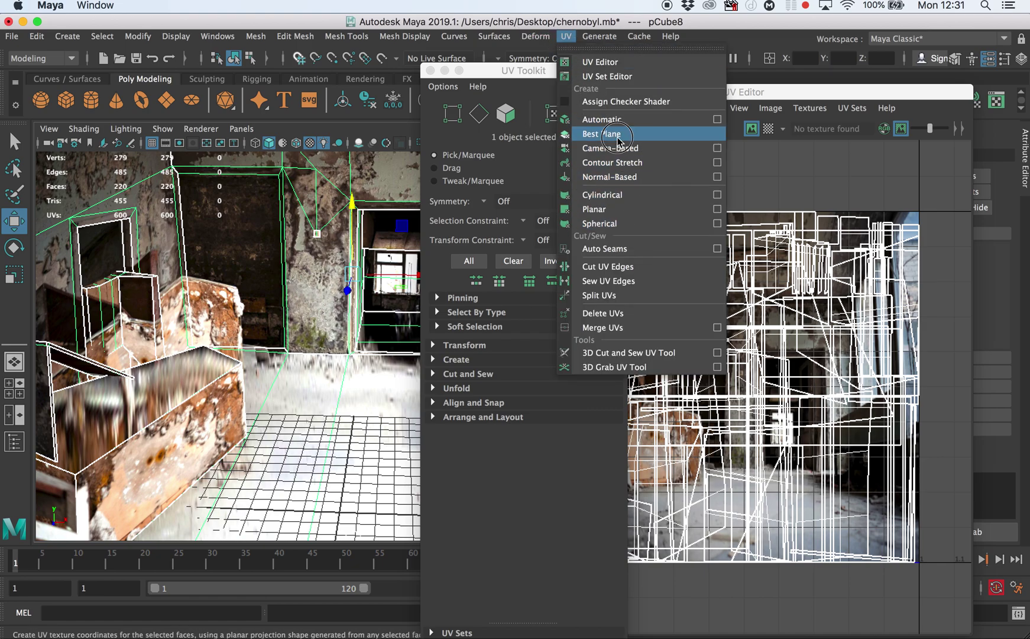
left_click(624, 121)
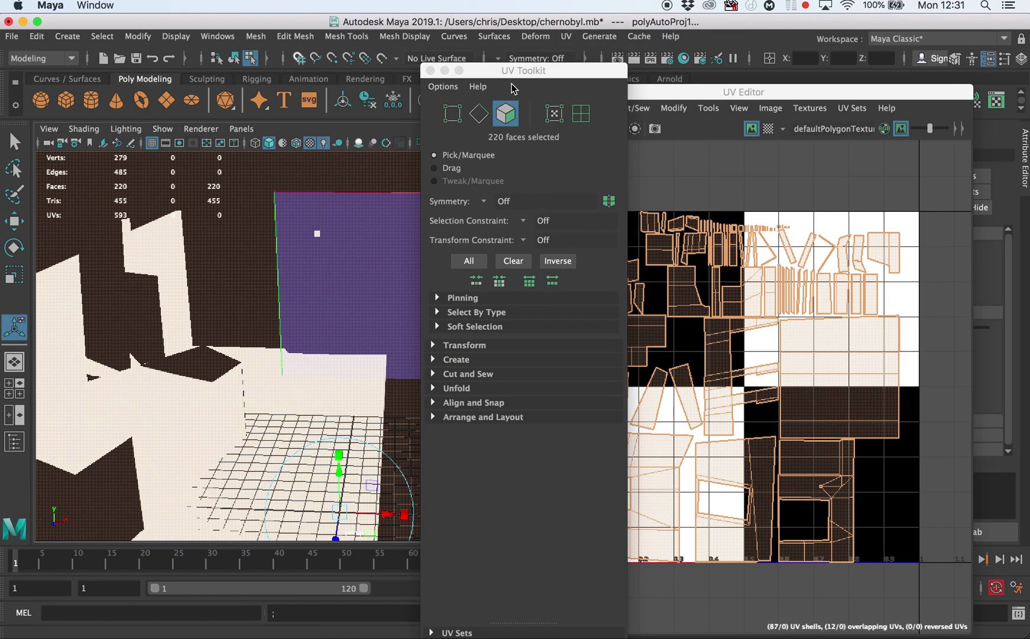
- Return the room mesh to object selection and close the UV Toolkit and UV Editor
left_click(431, 71)
right_click_drag(345, 226, 258, 210, "alt")
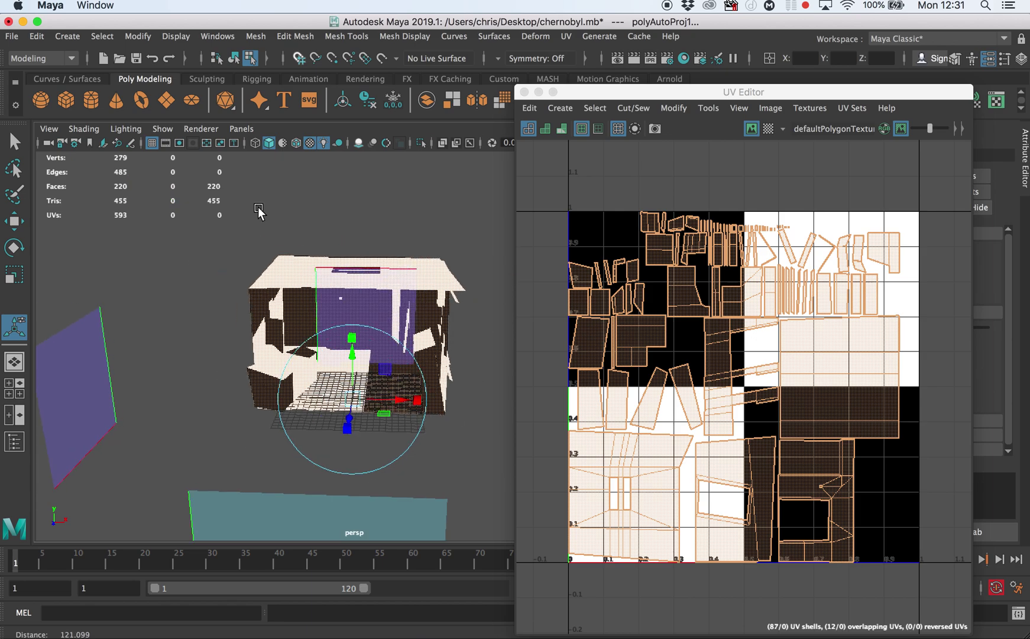
left_click(281, 228)
right_click_drag(289, 294, 356, 228)
key("q")
left_click(524, 91)
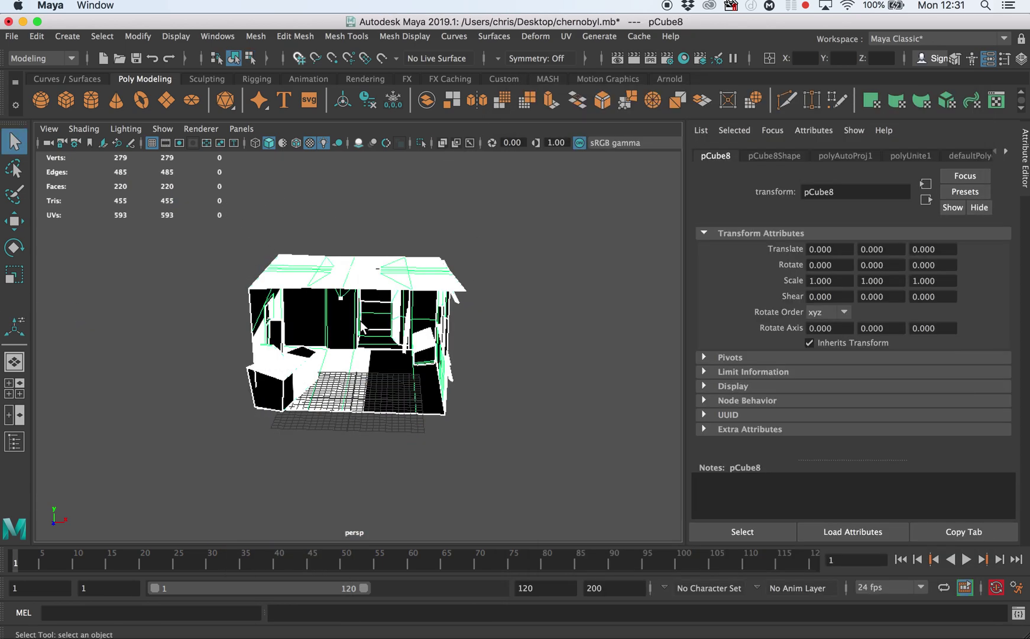
- Assign a new Lambert material to the combined room mesh and map its colour with a File texture created as a projection
right_click_drag(356, 316, 345, 603)
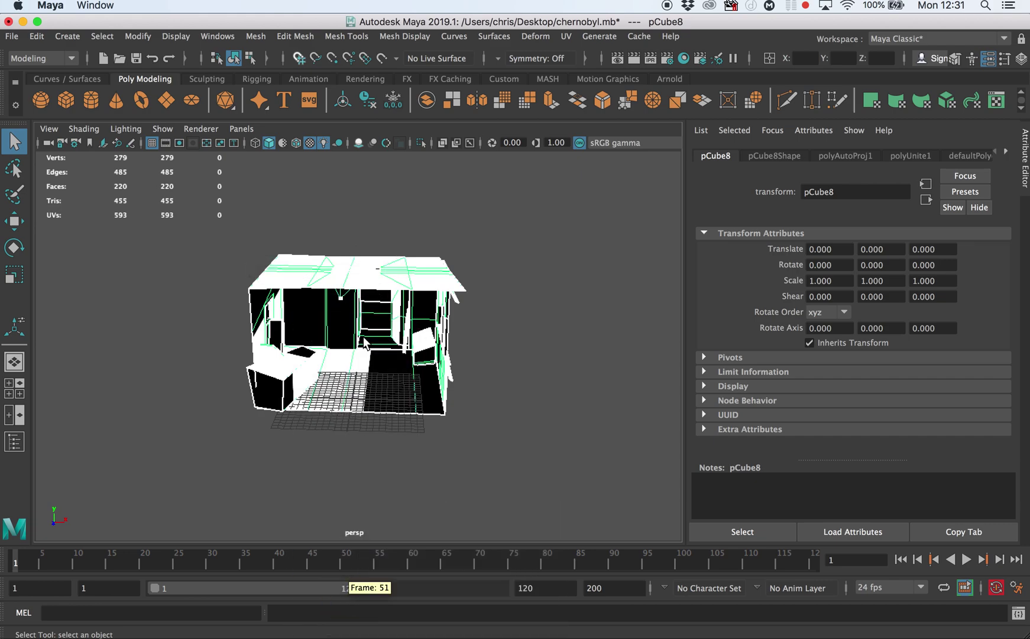
right_click_drag(370, 318, 363, 600)
left_click(449, 190)
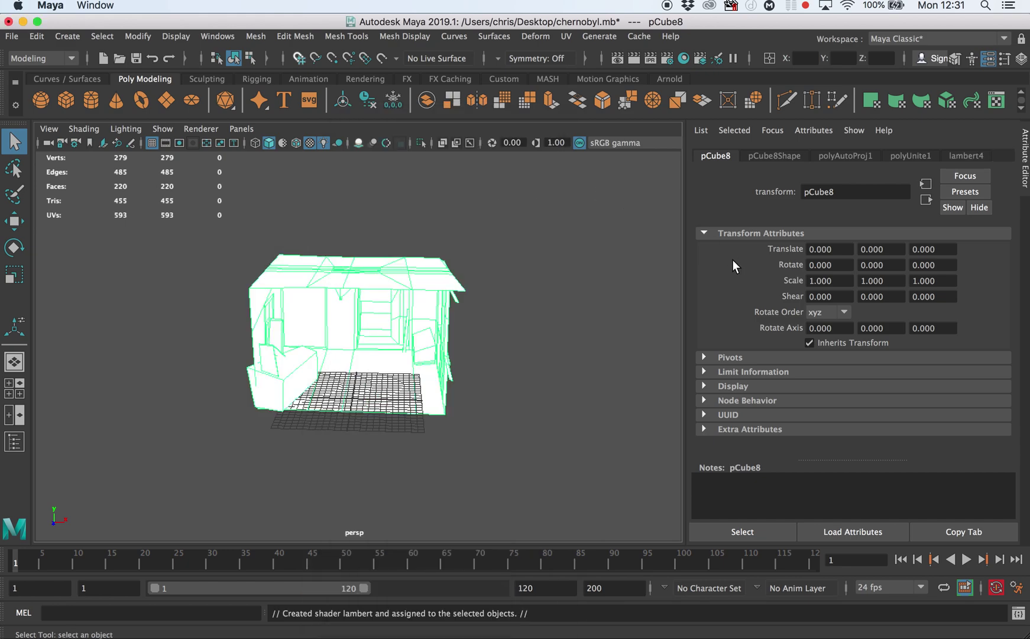
left_click(985, 316)
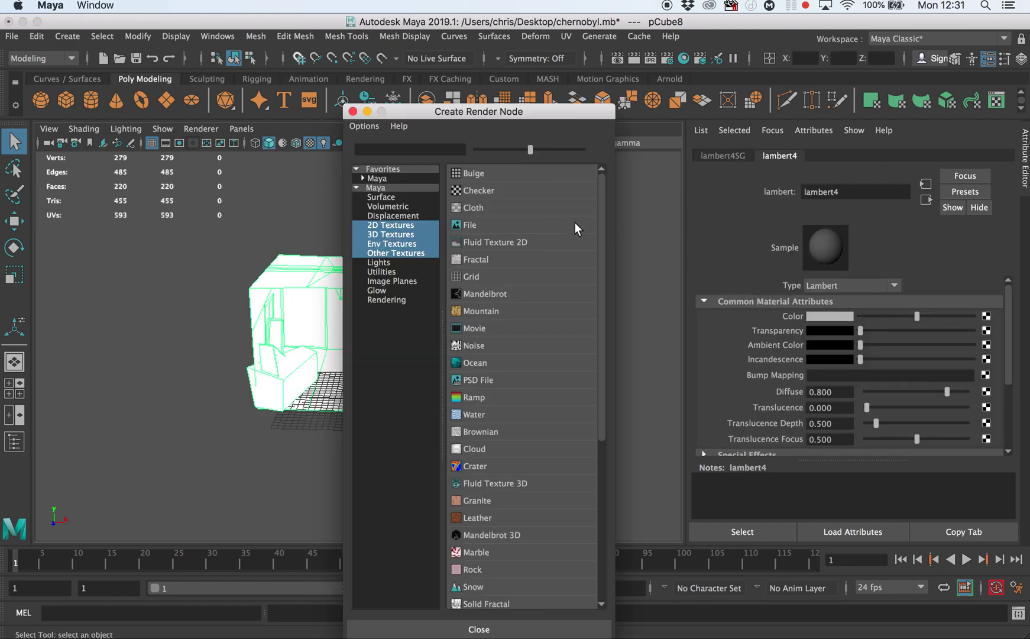
right_click(474, 224)
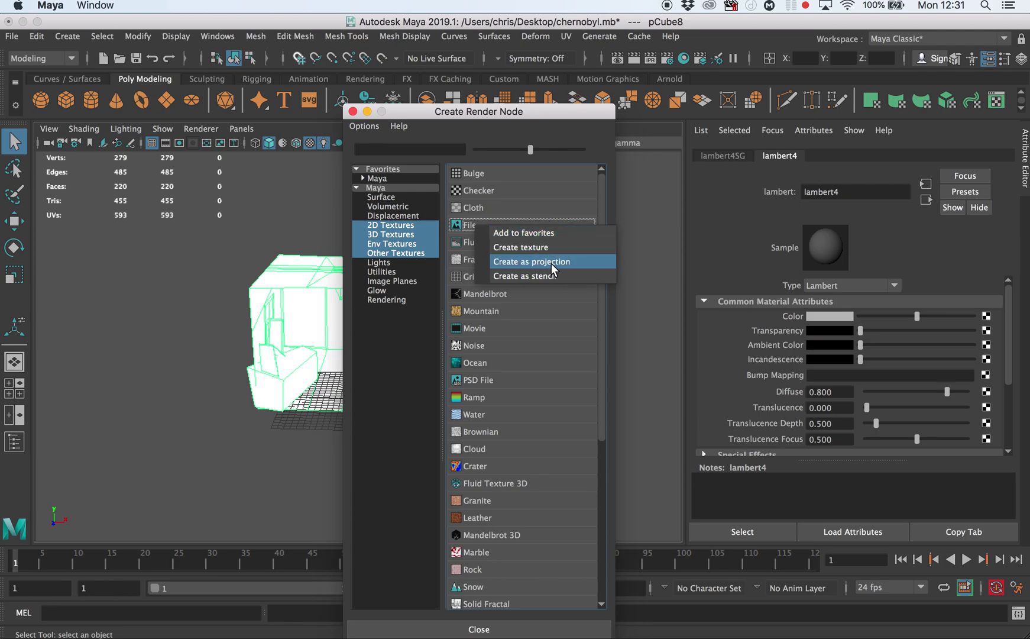
left_click(552, 260)
- Set the projection type to Perspective and link the projection to projectionCameraShape
left_click(850, 341)
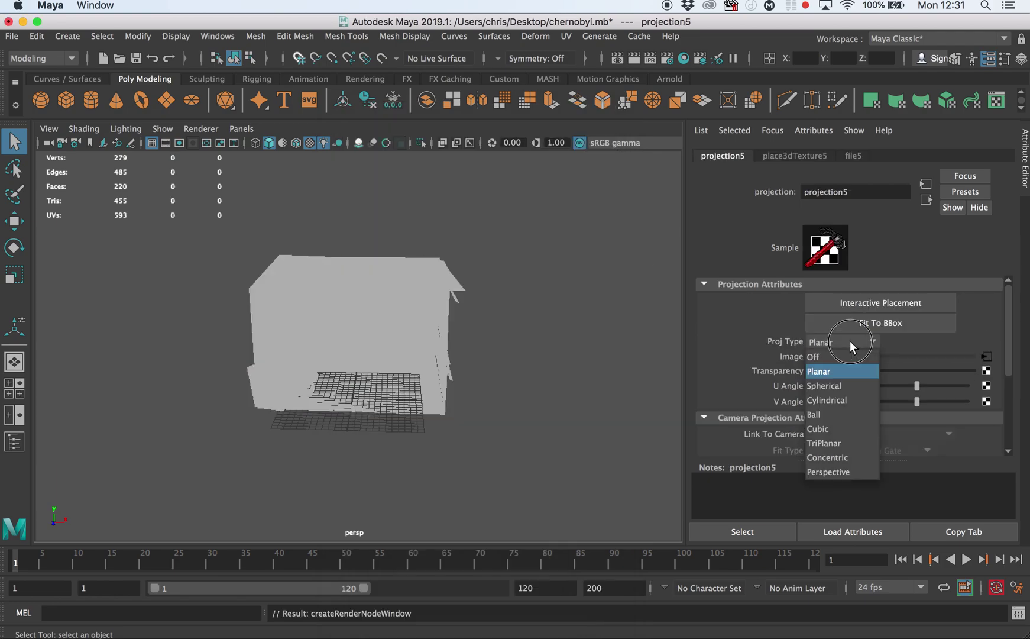
left_click(833, 472)
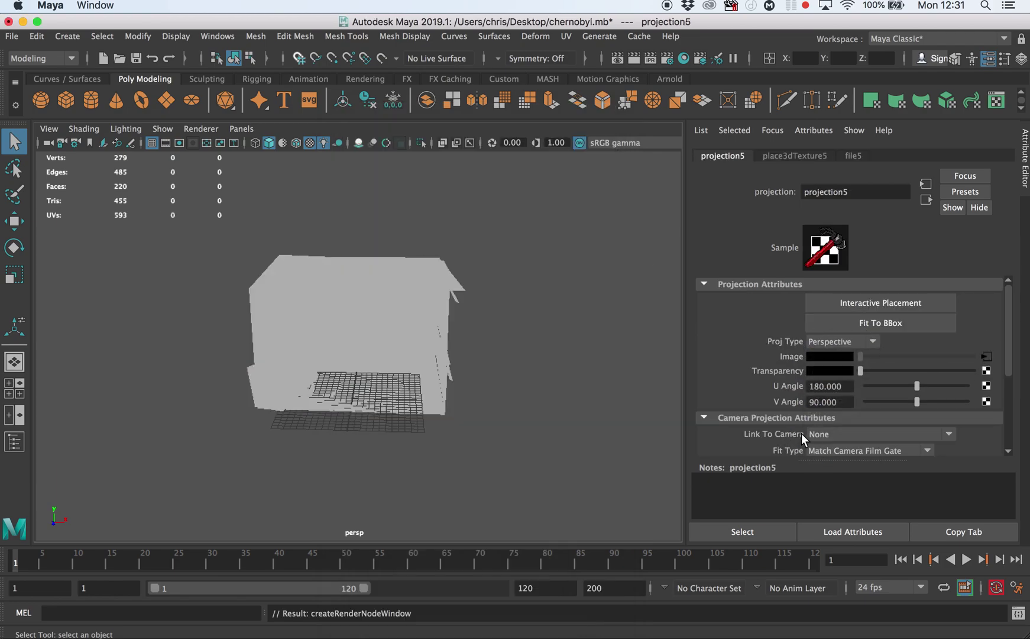
left_click(839, 433)
left_click(839, 474)
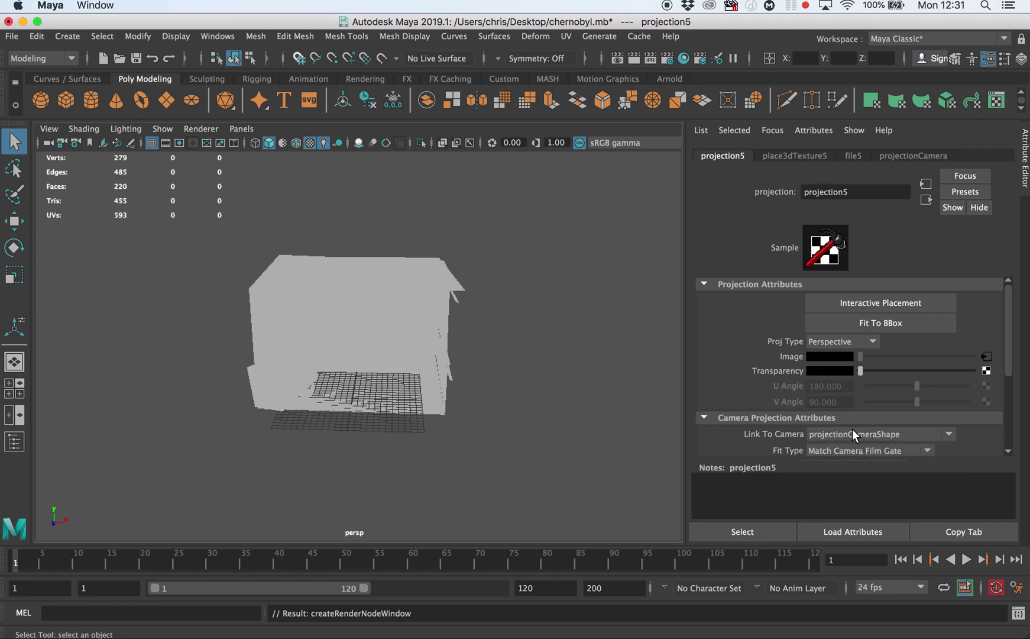
- Load Chernobyl-075.jpg from the Desktop as the projection's image file
left_click(986, 357)
left_click(988, 350)
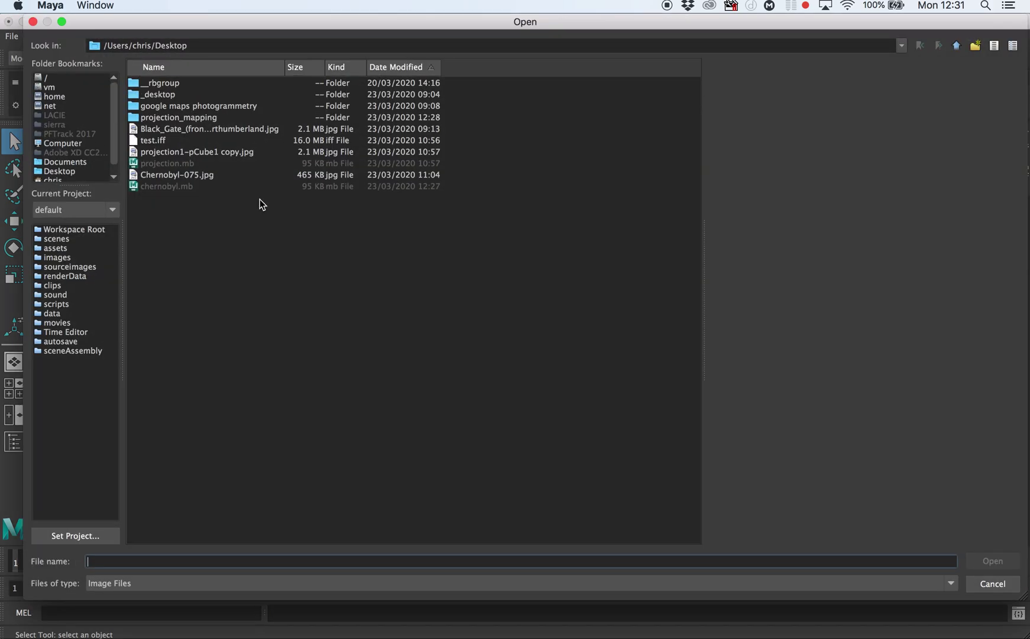
left_click(166, 174)
left_click(992, 561)
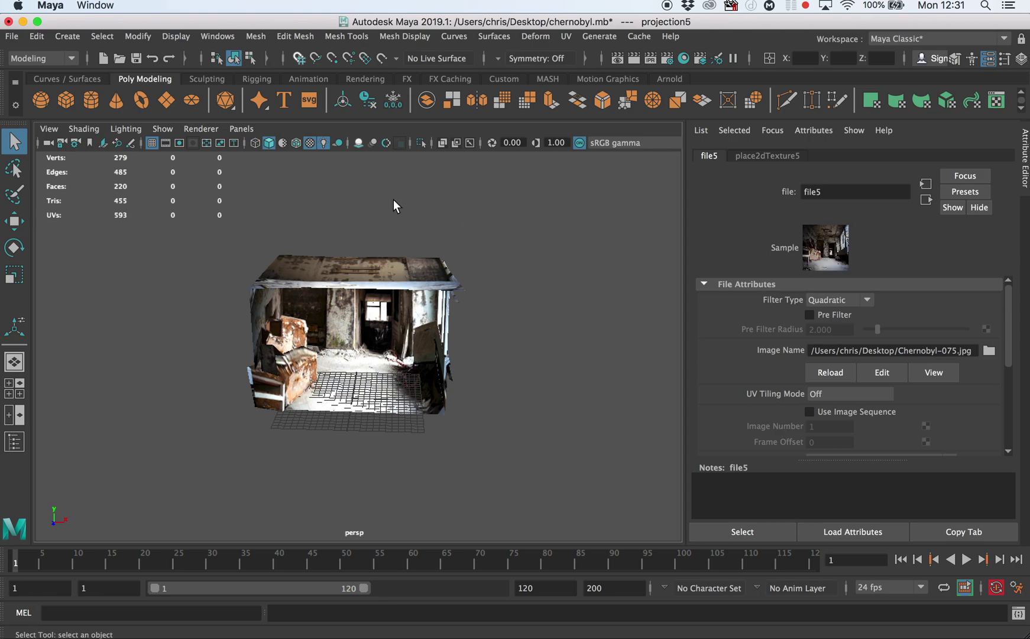
- Select the room mesh and delete its construction history
right_click_drag(314, 353, 378, 355, "alt")
left_click_drag(379, 355, 331, 332, "alt")
left_click(329, 333)
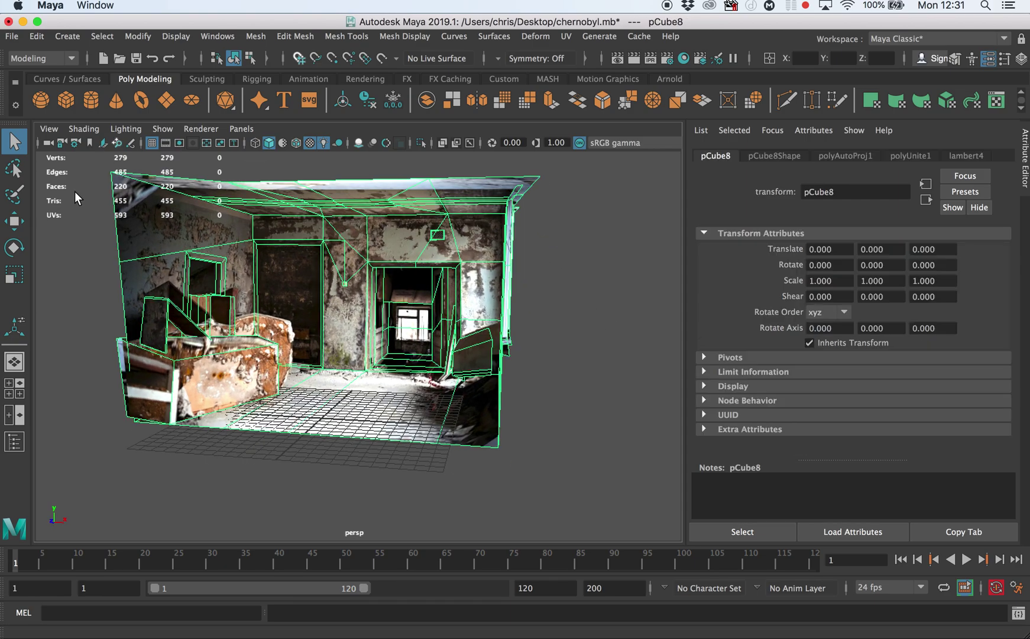
left_click(37, 36)
mouse_move(89, 200)
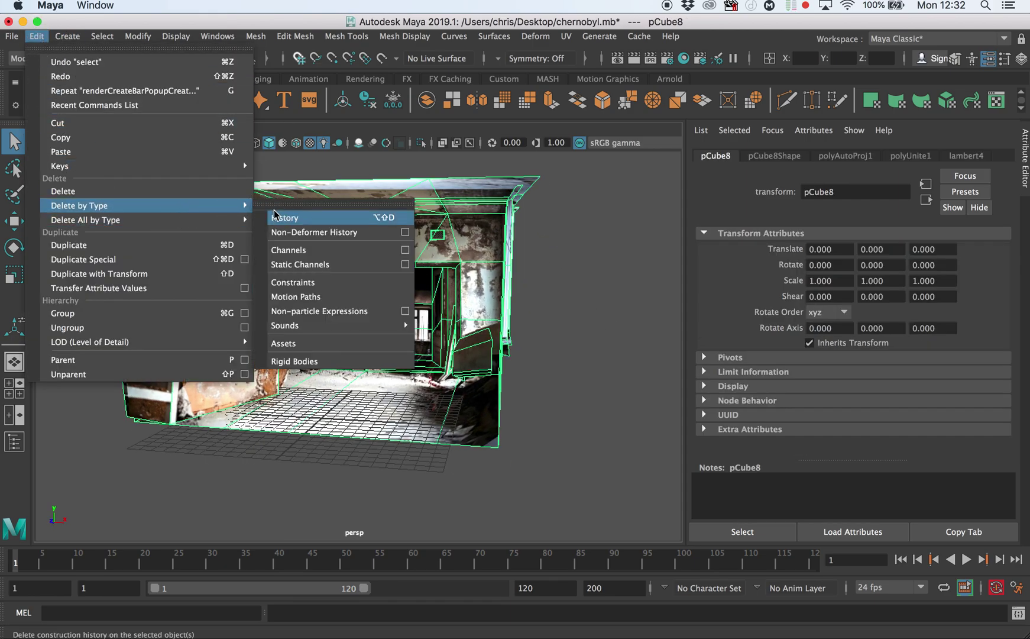
left_click(293, 216)
left_click(523, 439)
- Examine the projected photo on the room's furniture, walls and doorway from several angles
left_click_drag(381, 328, 327, 296, "alt")
left_click(175, 286)
left_click_drag(174, 286, 152, 276, "alt")
right_click_drag(152, 276, 414, 270, "alt")
middle_click_drag(177, 239, 325, 266, "alt")
right_click_drag(296, 268, 484, 266, "alt")
left_click_drag(275, 260, 290, 260, "alt")
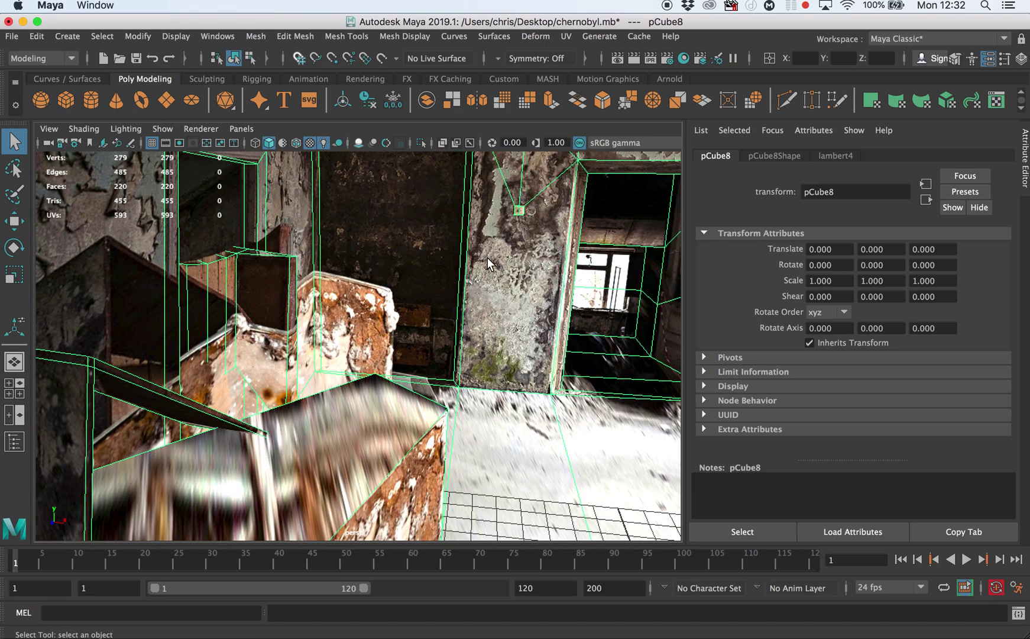
right_click_drag(487, 258, 242, 190, "alt")
left_click_drag(352, 253, 280, 254, "alt")
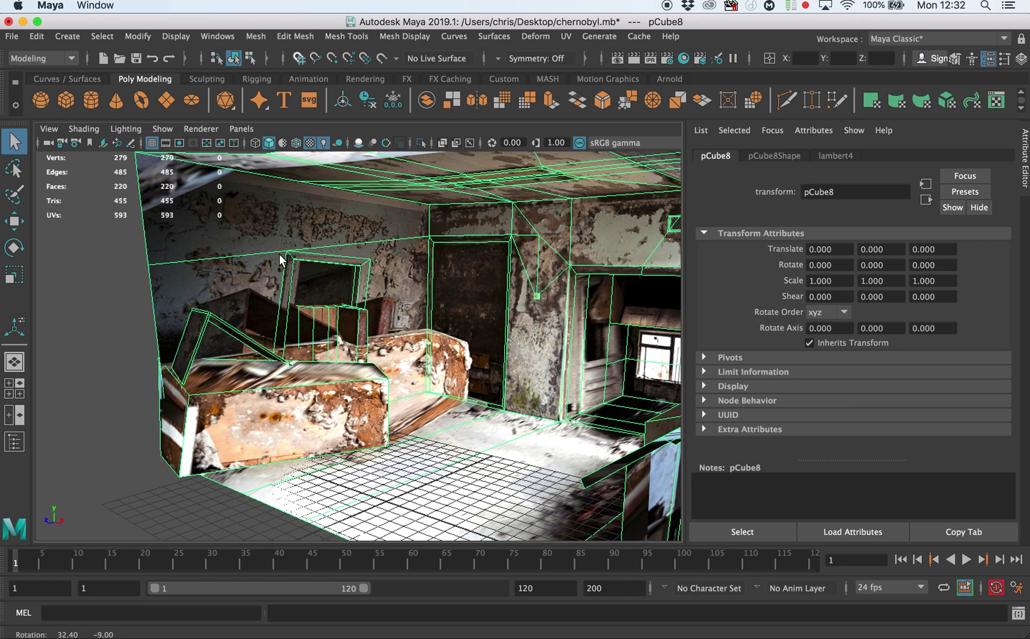
- Inspect the side wall and its window opening in component mode, then return the whole room mesh to object selection
right_click_drag(320, 272, 317, 212)
middle_click_drag(284, 248, 378, 337, "alt")
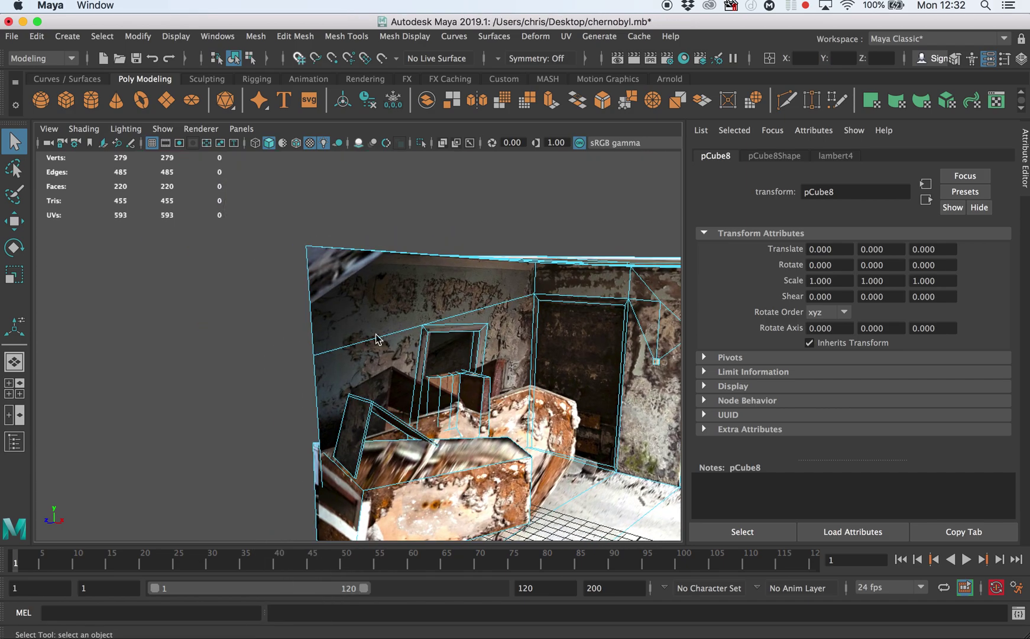
left_click_drag(378, 337, 319, 336, "alt")
right_click_drag(320, 336, 533, 330, "alt")
middle_click_drag(533, 329, 391, 293, "alt")
left_click_drag(391, 293, 417, 307, "alt")
right_click_drag(417, 307, 394, 334, "alt")
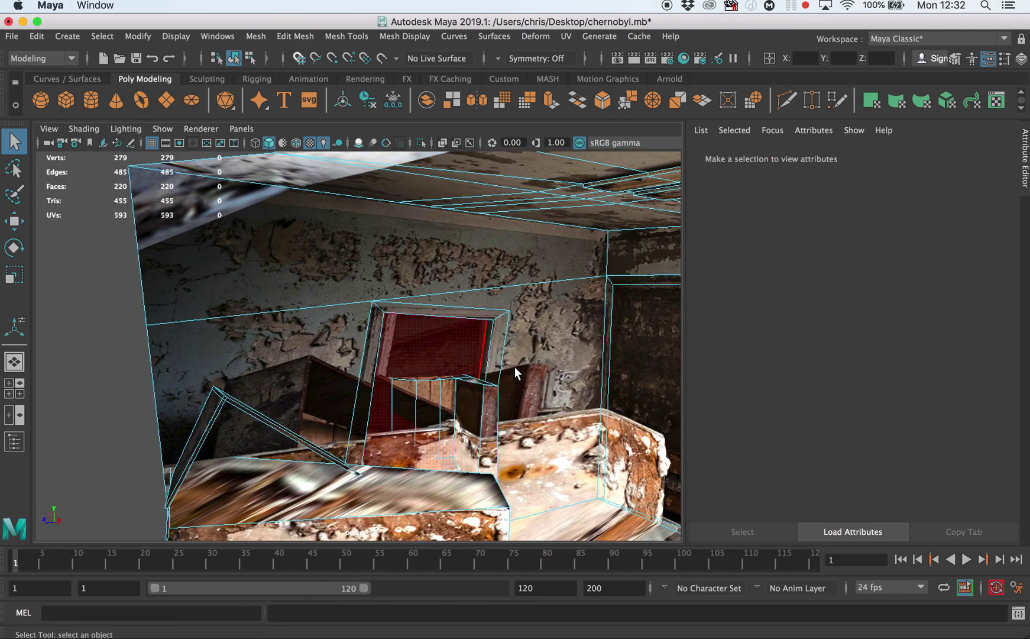
right_click_drag(515, 368, 384, 358, "alt")
left_click_drag(384, 358, 473, 343, "alt")
middle_click_drag(505, 281, 302, 272, "alt")
left_click_drag(302, 272, 368, 274, "alt")
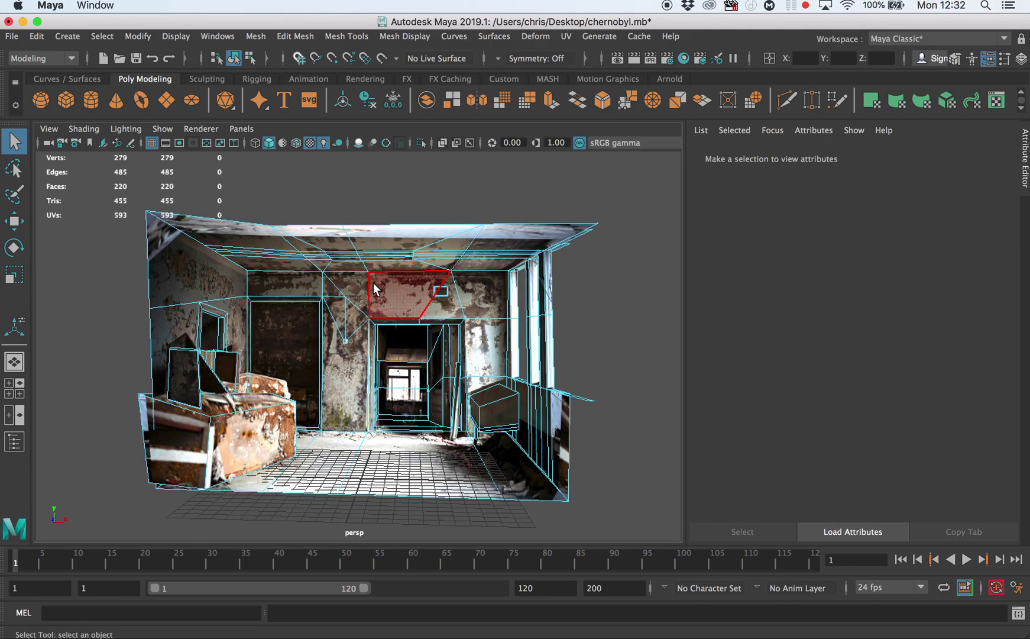
right_click_drag(374, 289, 374, 260)
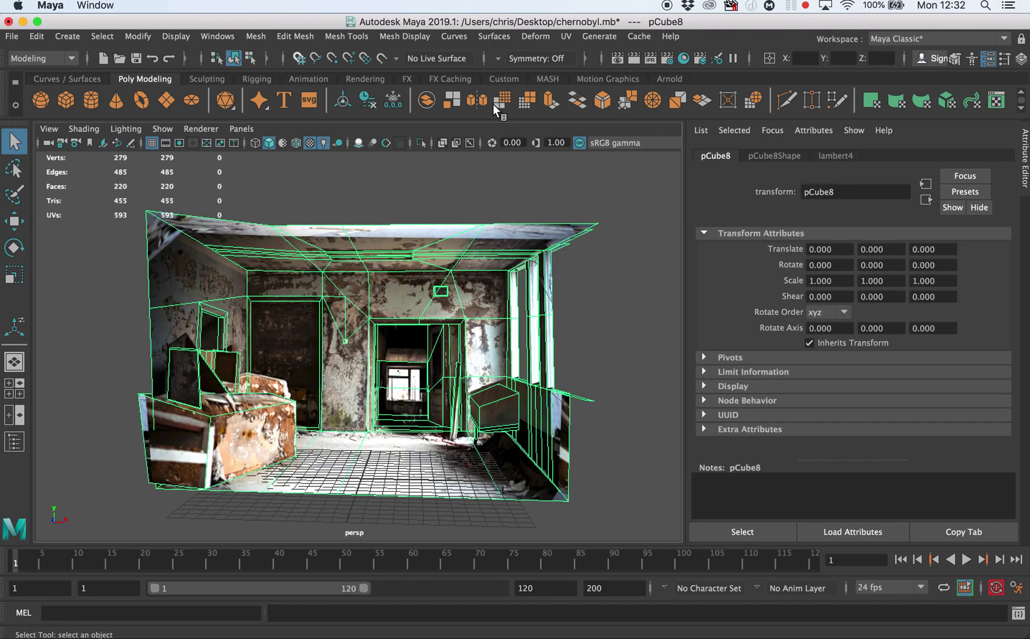
- Display the room mesh's UV layout in the UV Editor and close the UV Toolkit
left_click(218, 36)
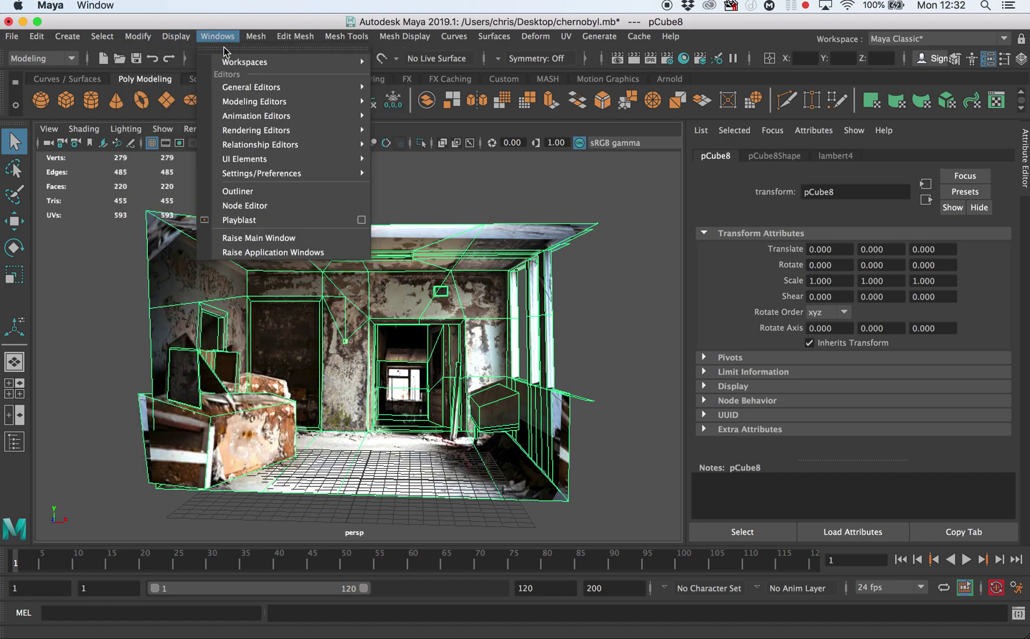
mouse_move(254, 101)
left_click(406, 143)
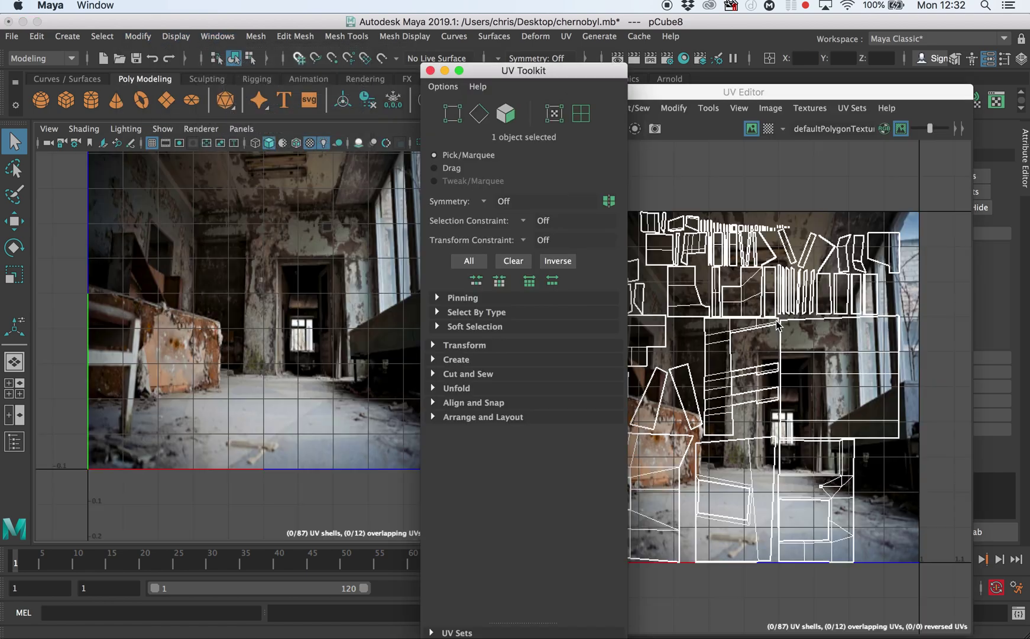
left_click(430, 71)
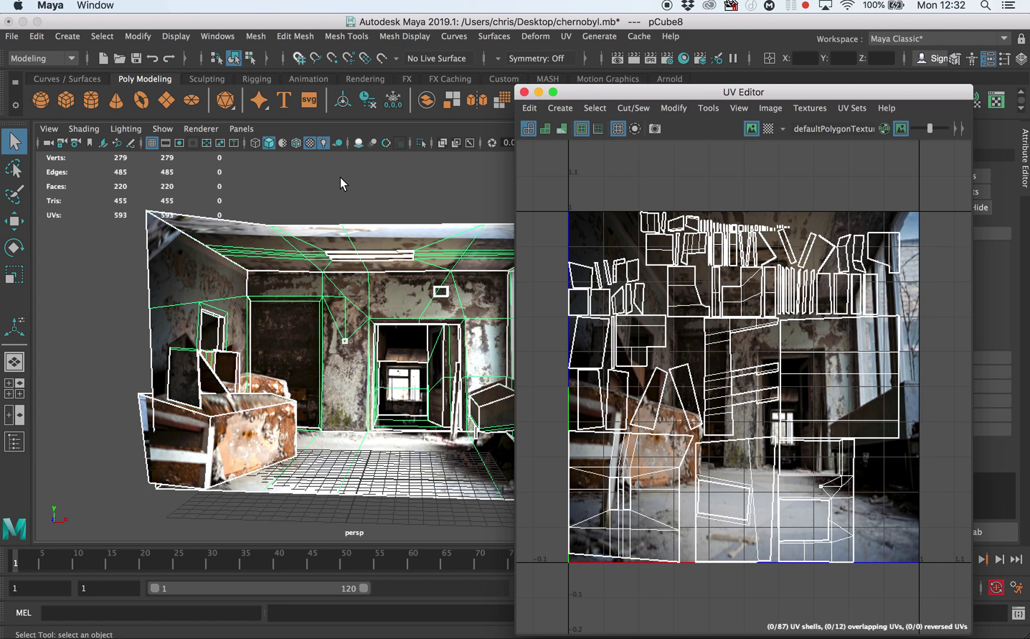
left_click(355, 191)
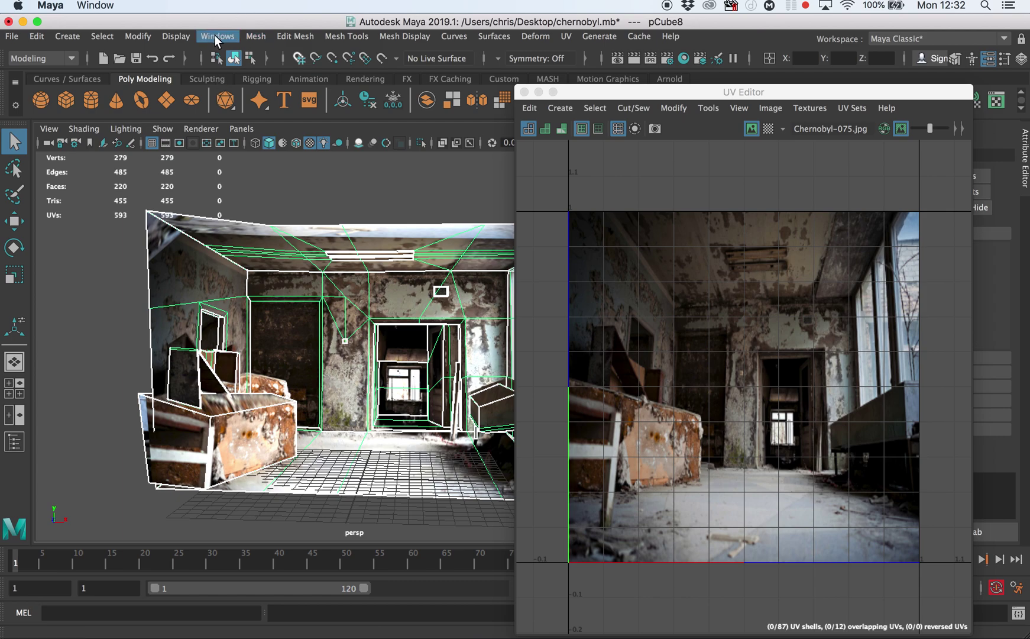
- Open the Hypershade and minimise the UV Editor
left_click(216, 37)
mouse_move(272, 134)
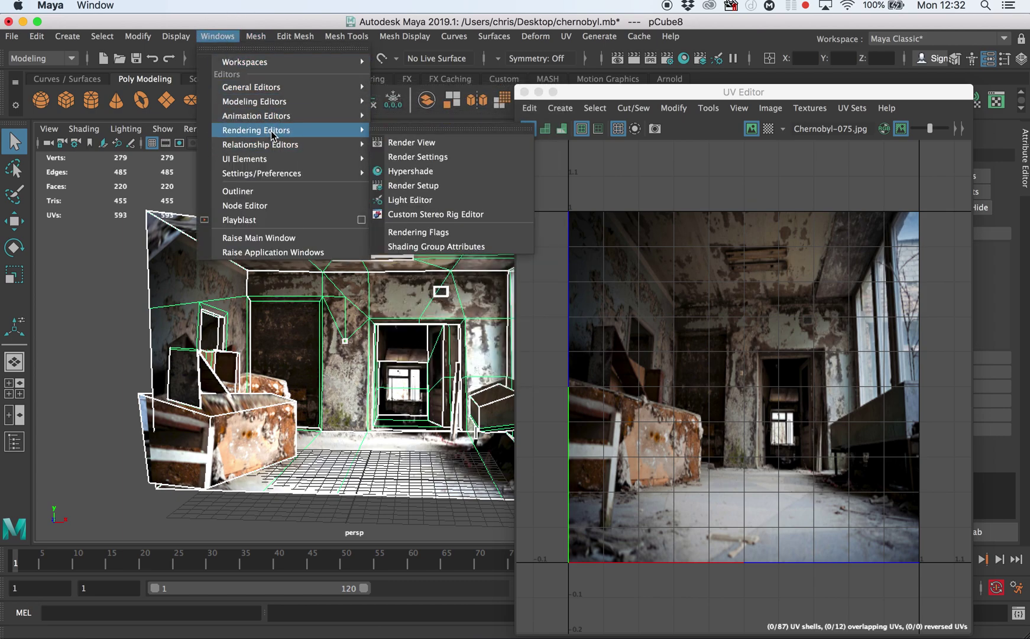
left_click(425, 171)
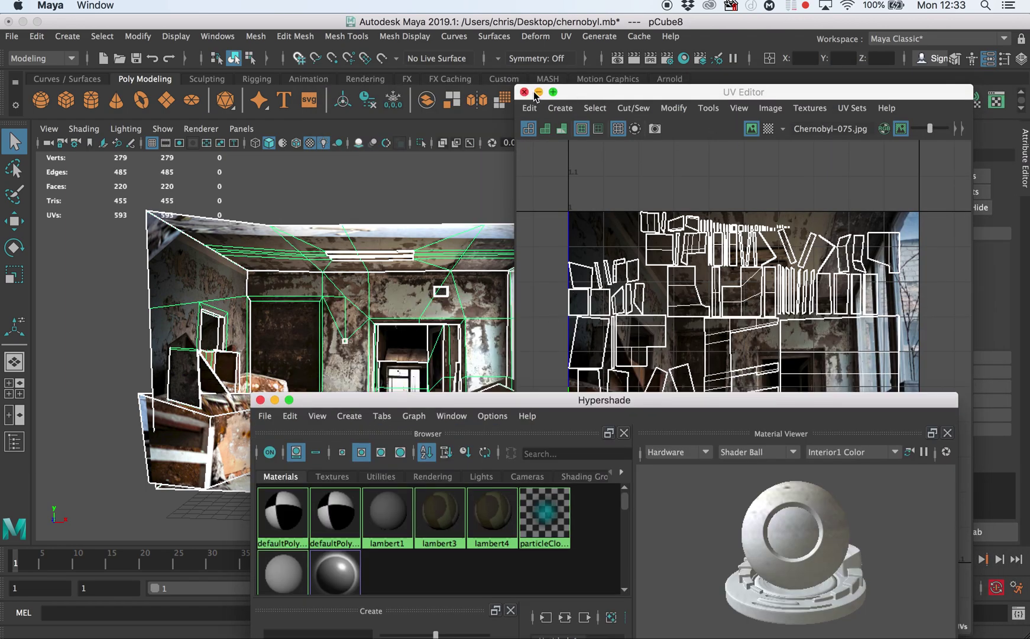
left_click(537, 93)
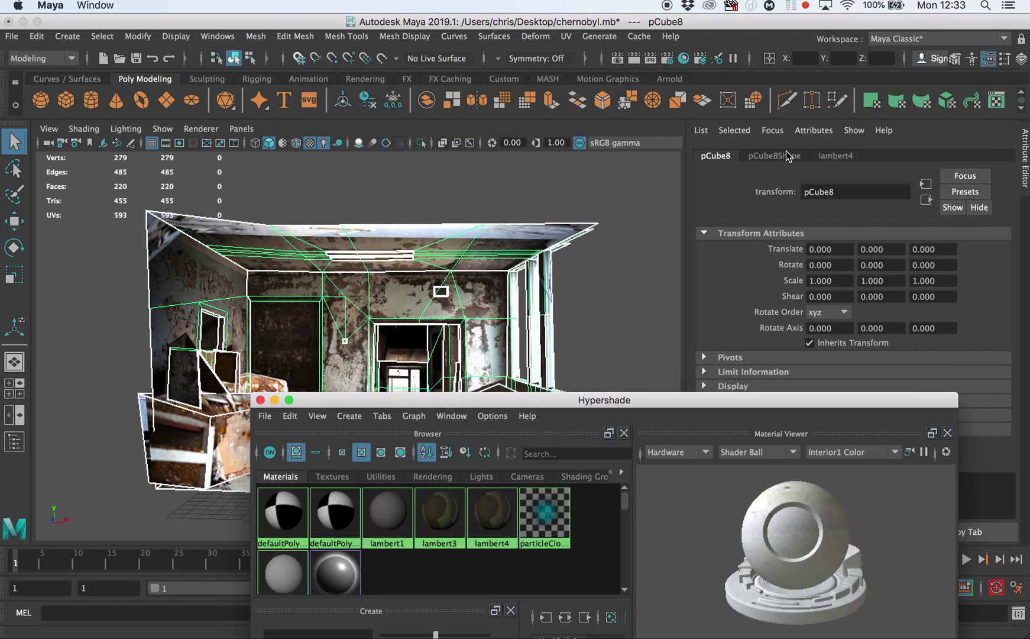
- Convert the lambert4 material on the room mesh to a 2048 × 2048 JPEG file texture with anti-aliasing and filled texture seams
left_click(495, 518)
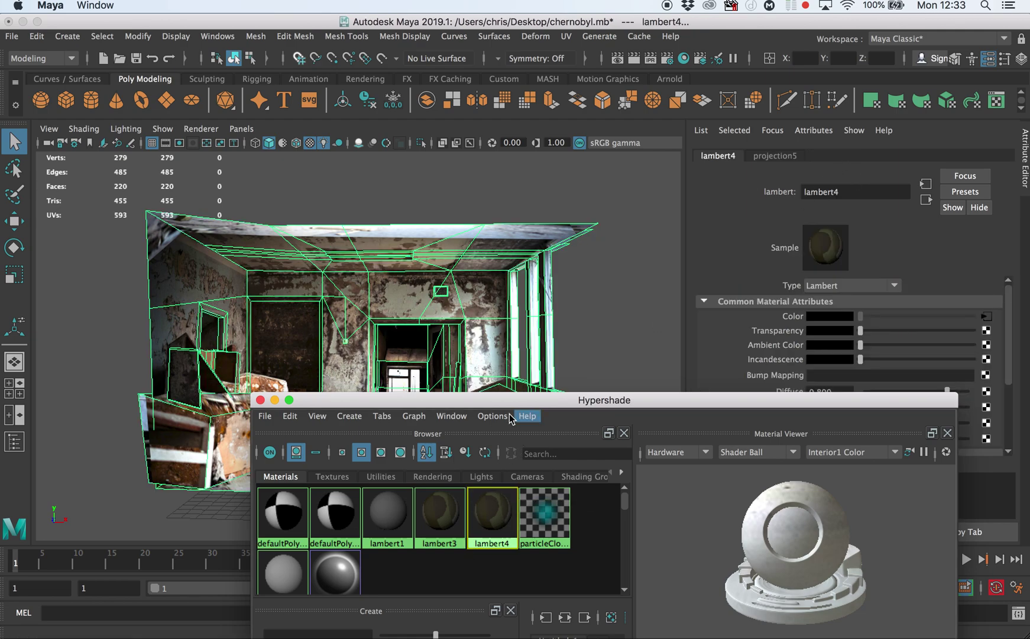
left_click_drag(520, 400, 643, 110)
left_click(412, 123)
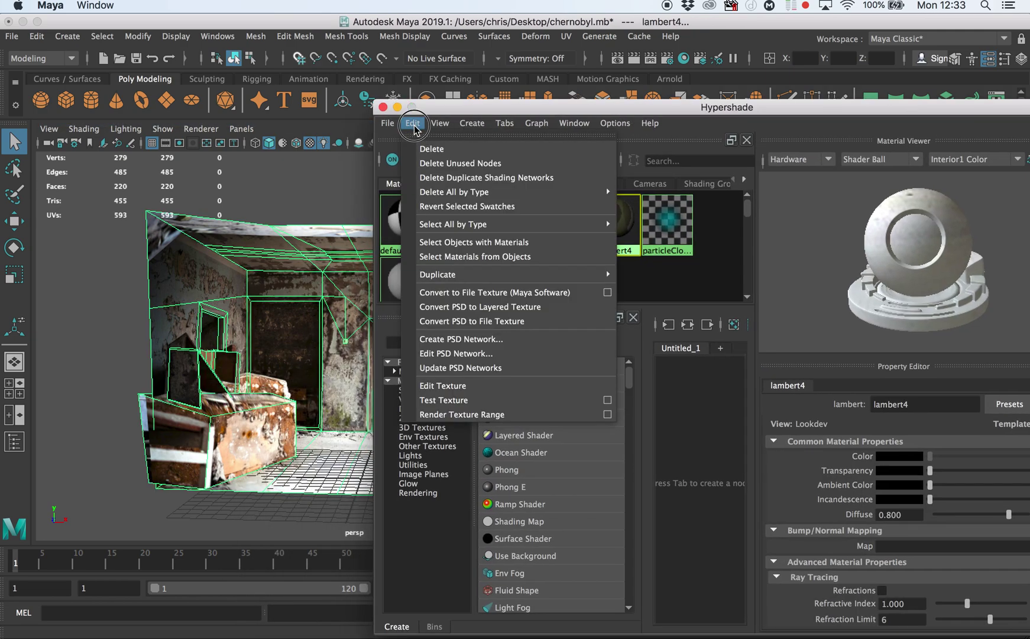
left_click(471, 292)
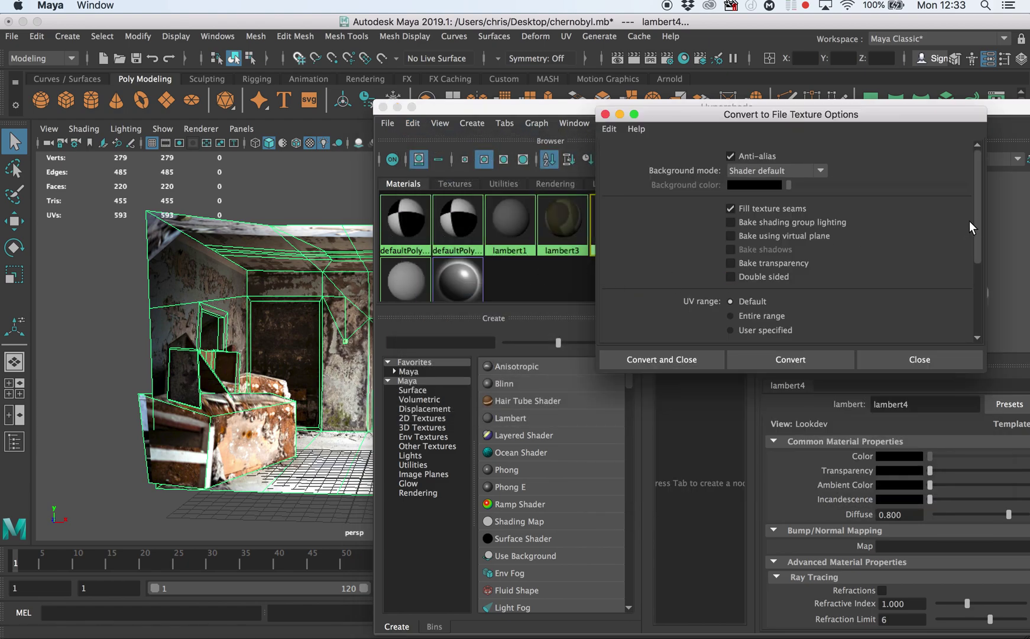
left_click_drag(973, 220, 973, 294)
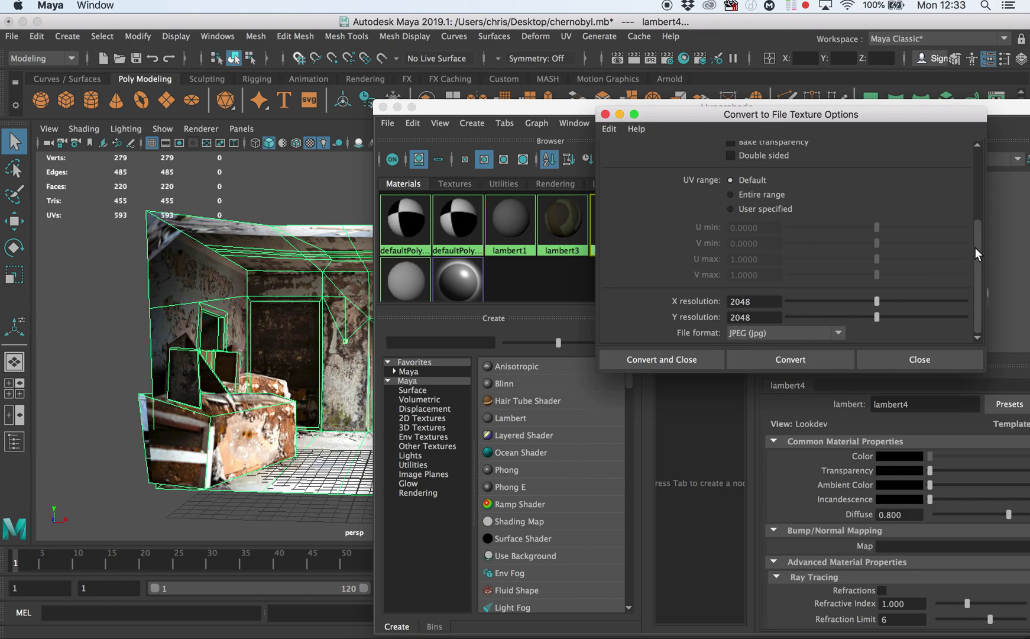
left_click_drag(975, 247, 976, 278)
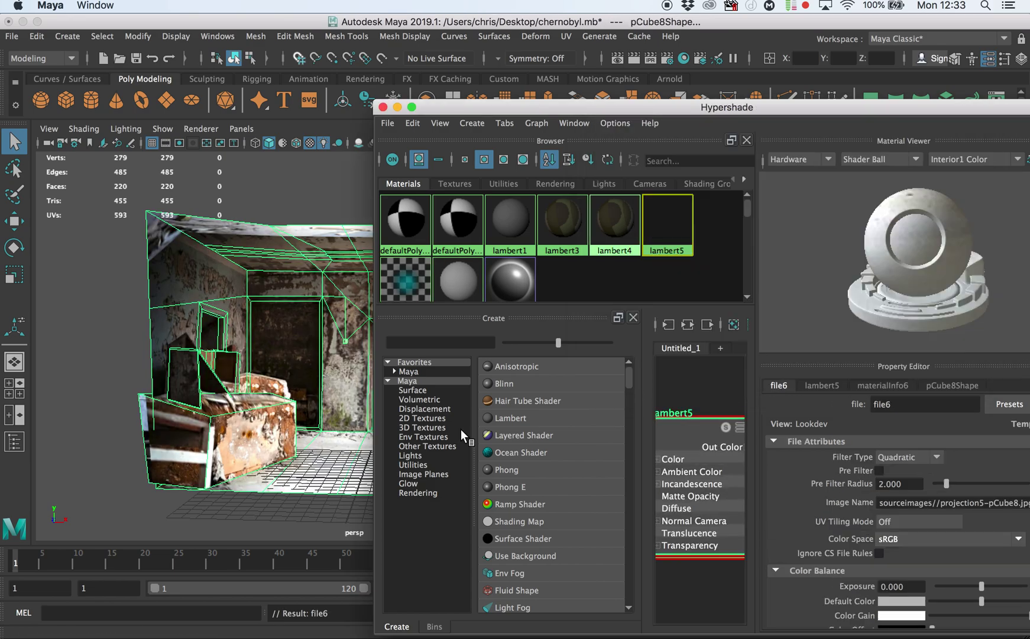
- Delete the unused shading nodes in the Hypershade and close it
left_click(387, 123)
left_click(413, 123)
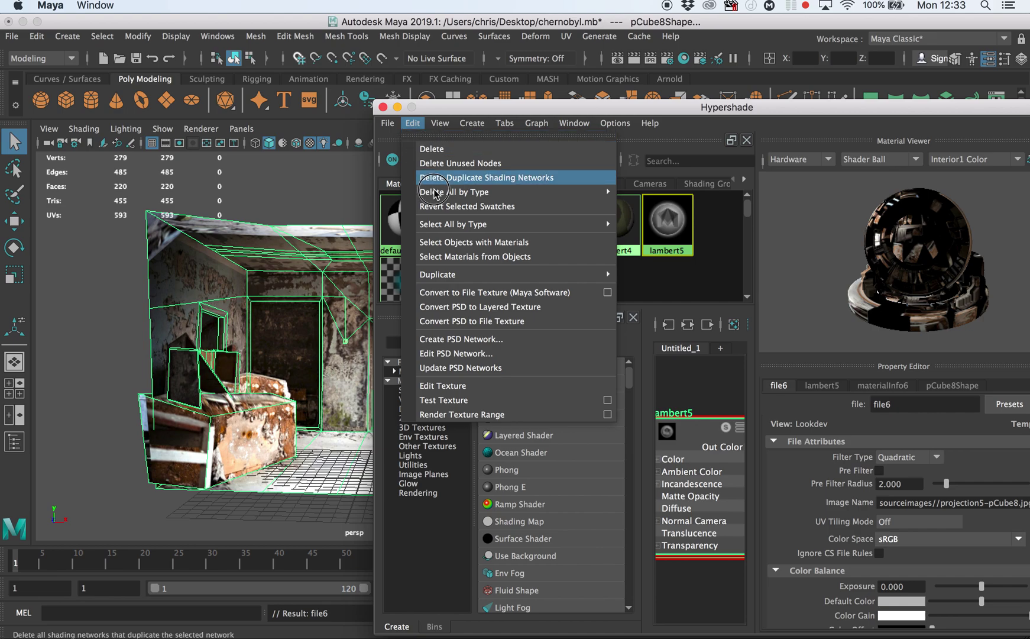
left_click(473, 162)
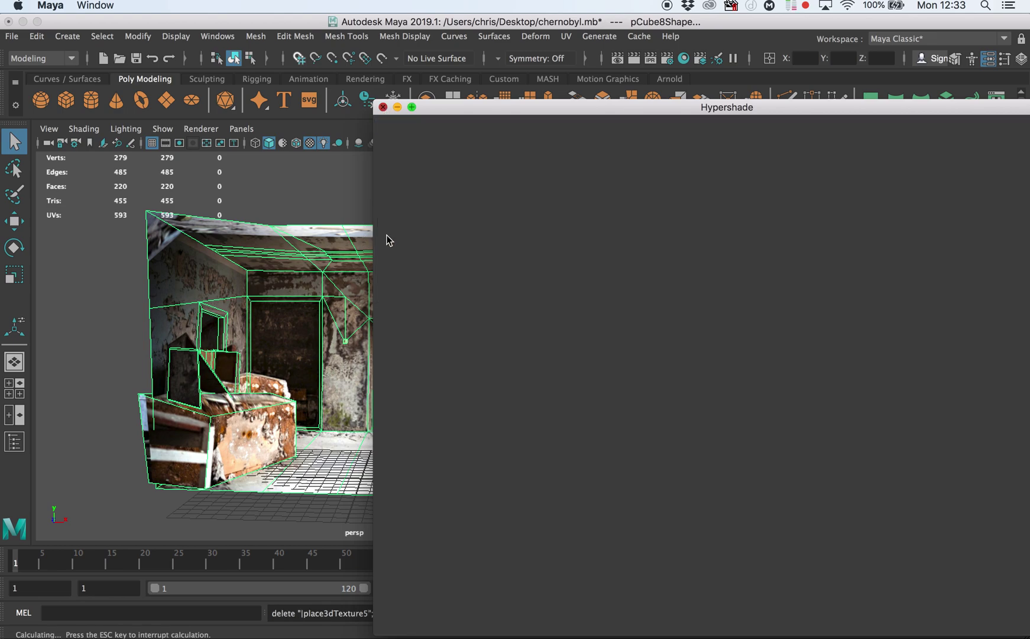
left_click(374, 152)
- Examine the baked texture on the room mesh up close and from different angles
left_click(450, 192)
left_click_drag(402, 269, 438, 269, "alt")
right_click_drag(348, 270, 645, 275, "alt")
left_click_drag(412, 298, 437, 289, "alt")
left_click(547, 309)
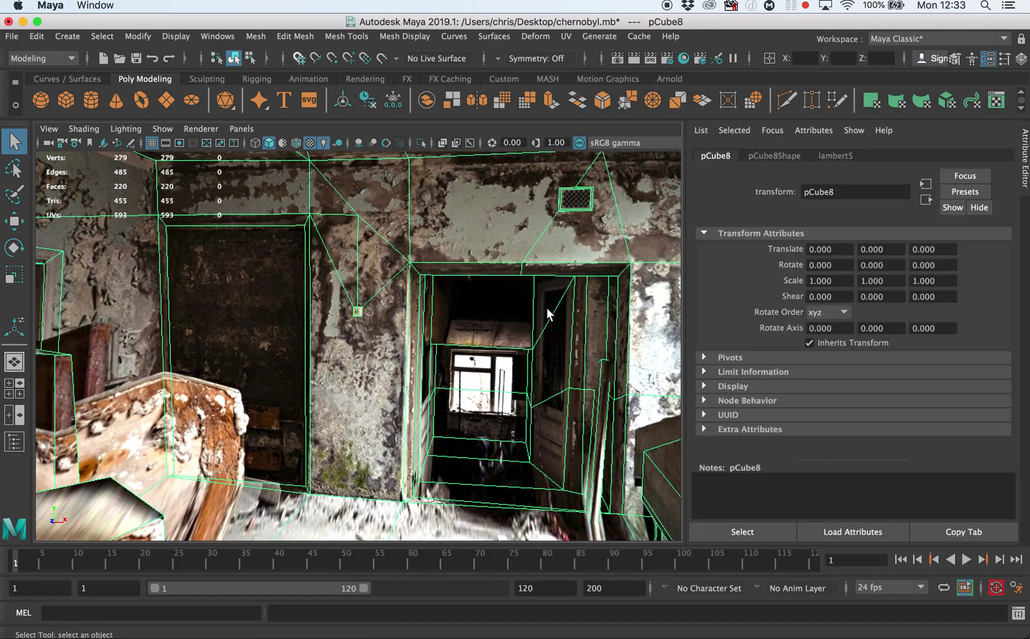
right_click_drag(547, 308, 216, 267, "alt")
left_click_drag(215, 267, 308, 237, "alt")
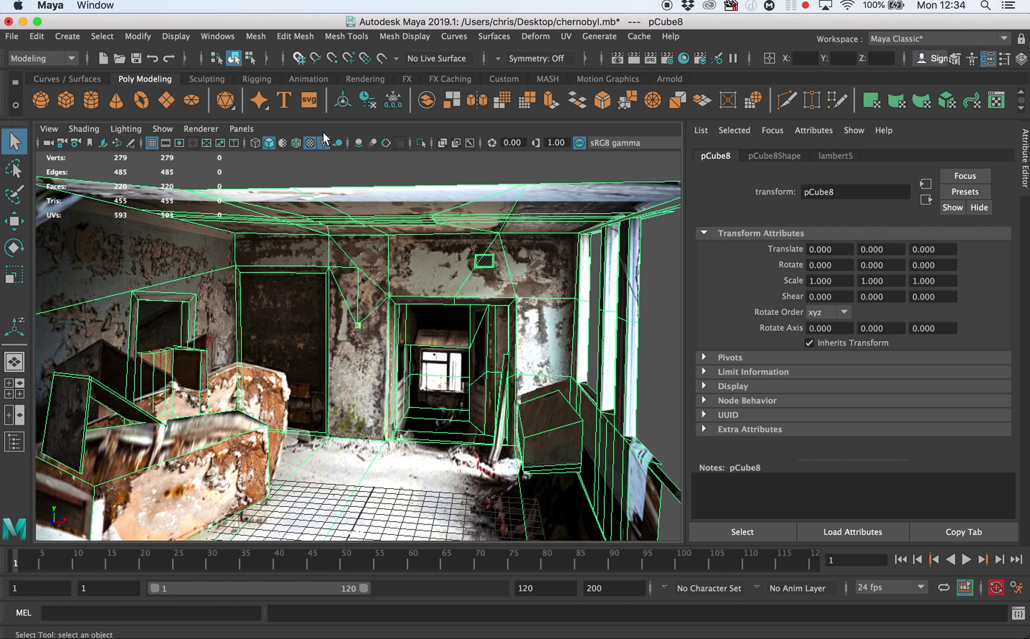
- Open the UV Editor to view the baked texture beneath the room mesh's UV shells
left_click(222, 36)
left_click(355, 111)
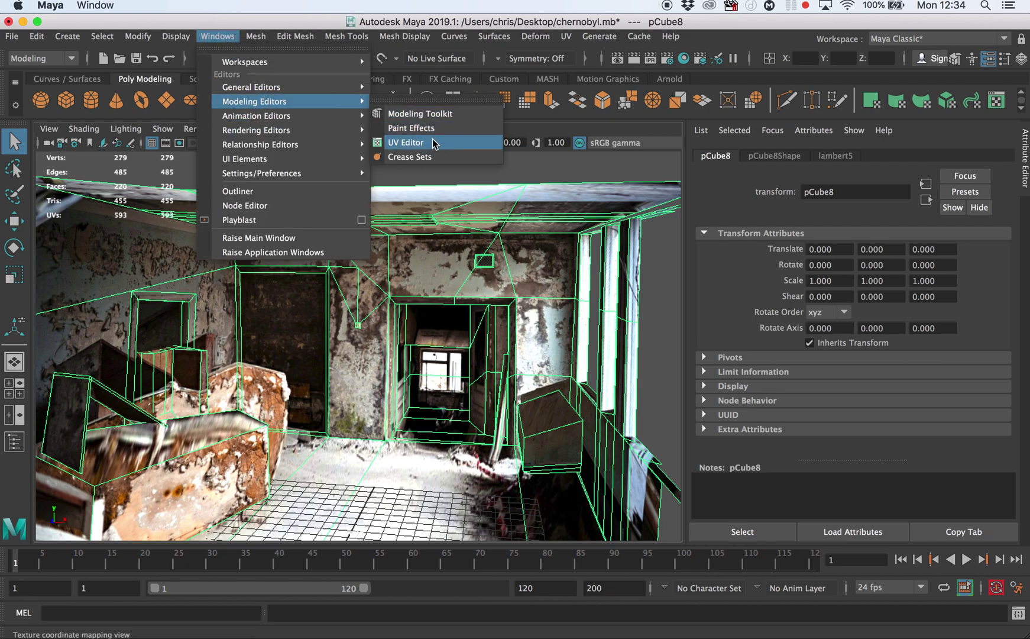
left_click(413, 142)
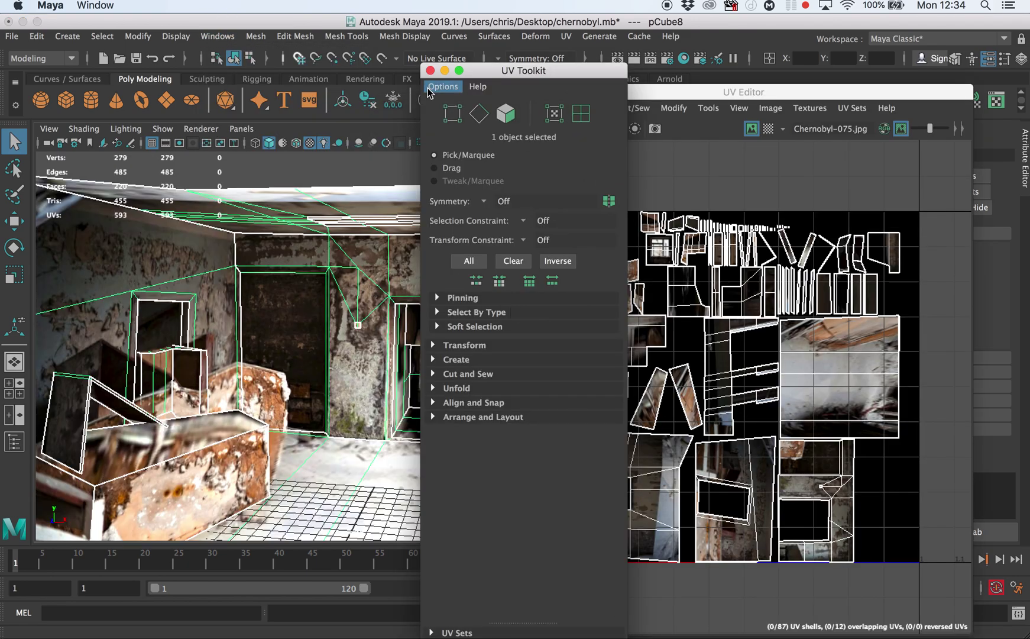
- Close the UV Toolkit and UV Editor and examine the bench image projected onto the wall strip behind the bench
left_click(429, 71)
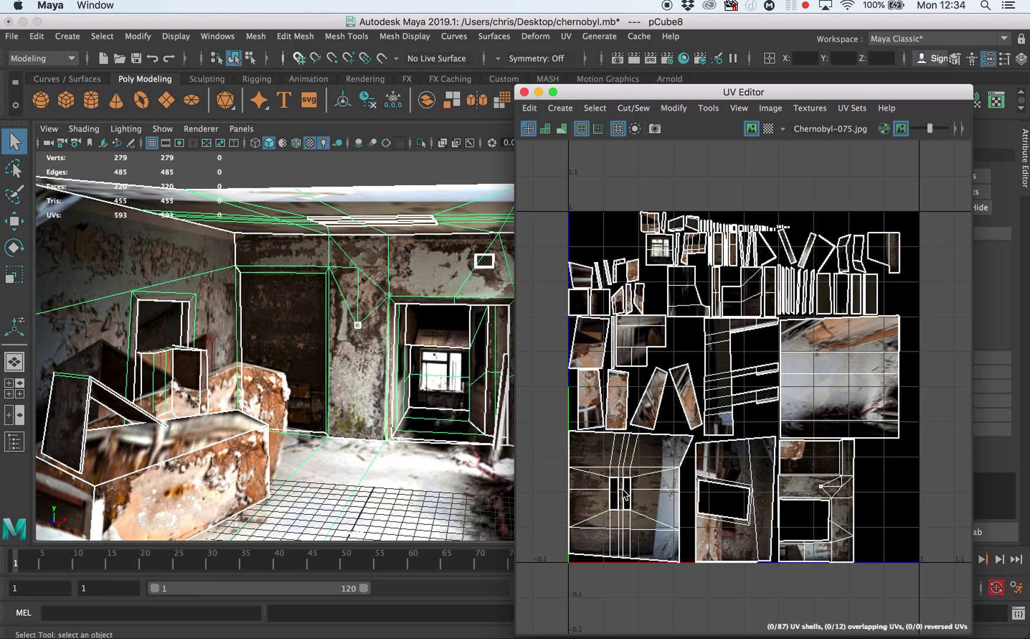
left_click_drag(380, 323, 359, 295, "alt")
middle_click_drag(357, 289, 356, 238, "alt")
middle_click_drag(424, 212, 362, 224, "alt")
right_click_drag(331, 308, 572, 218, "alt")
left_click_drag(392, 284, 266, 307, "alt")
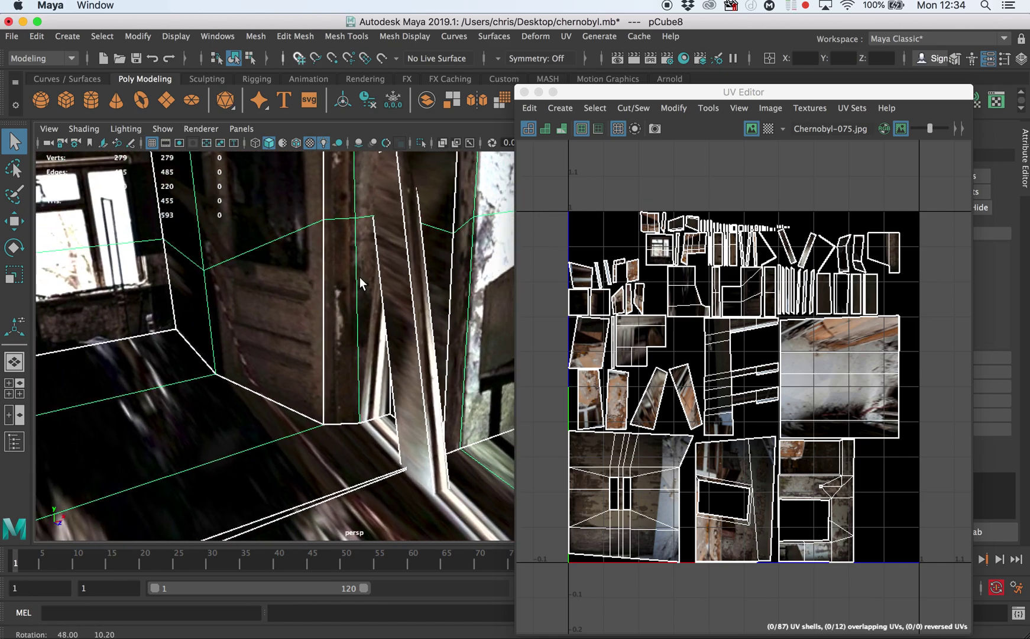
middle_click_drag(359, 279, 142, 329, "alt")
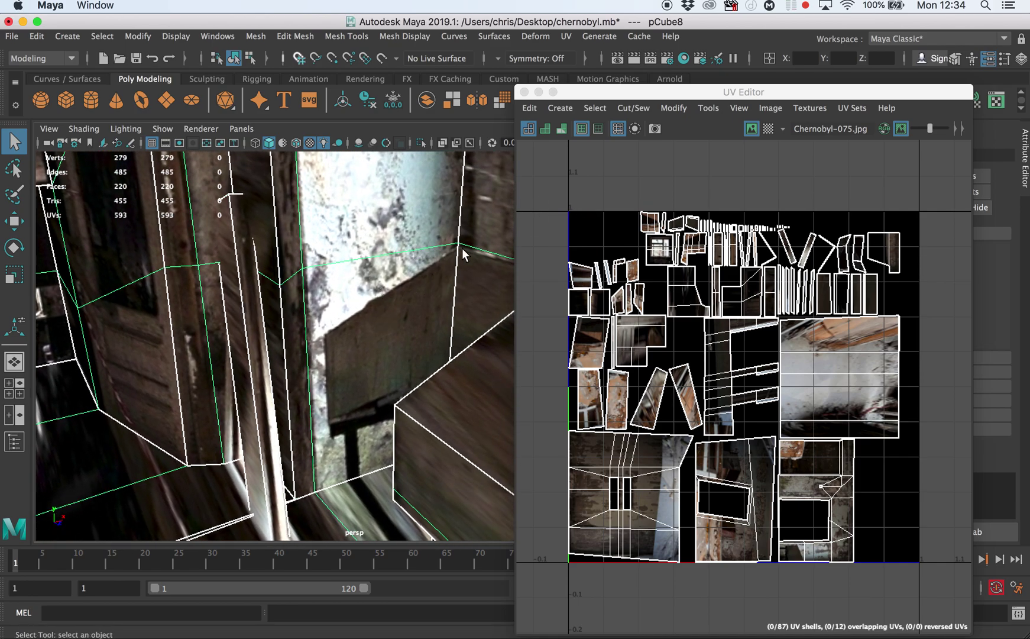
left_click_drag(442, 220, 382, 153, "alt")
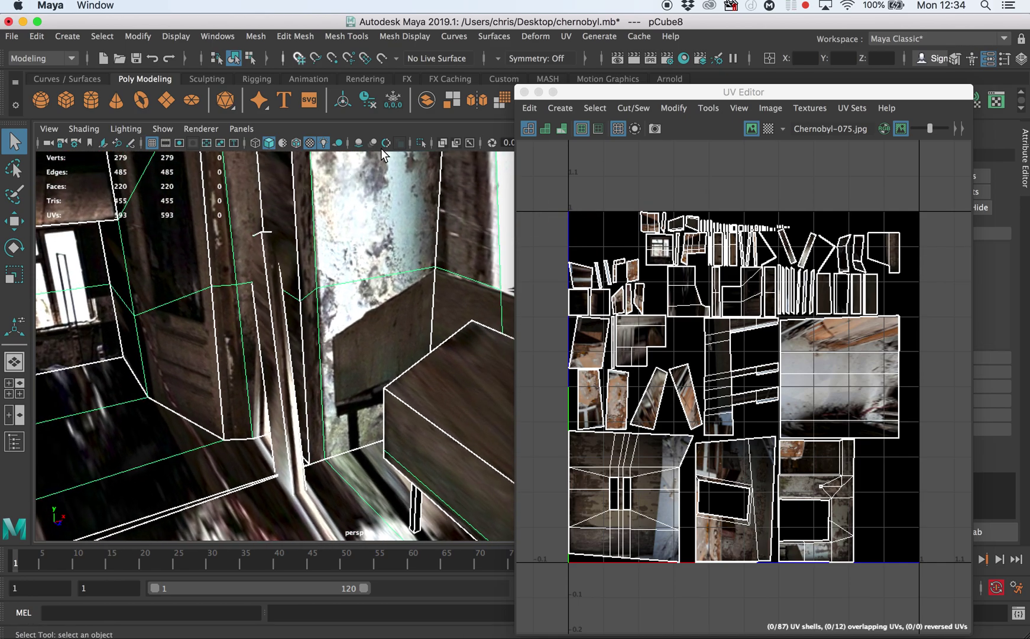
left_click(524, 91)
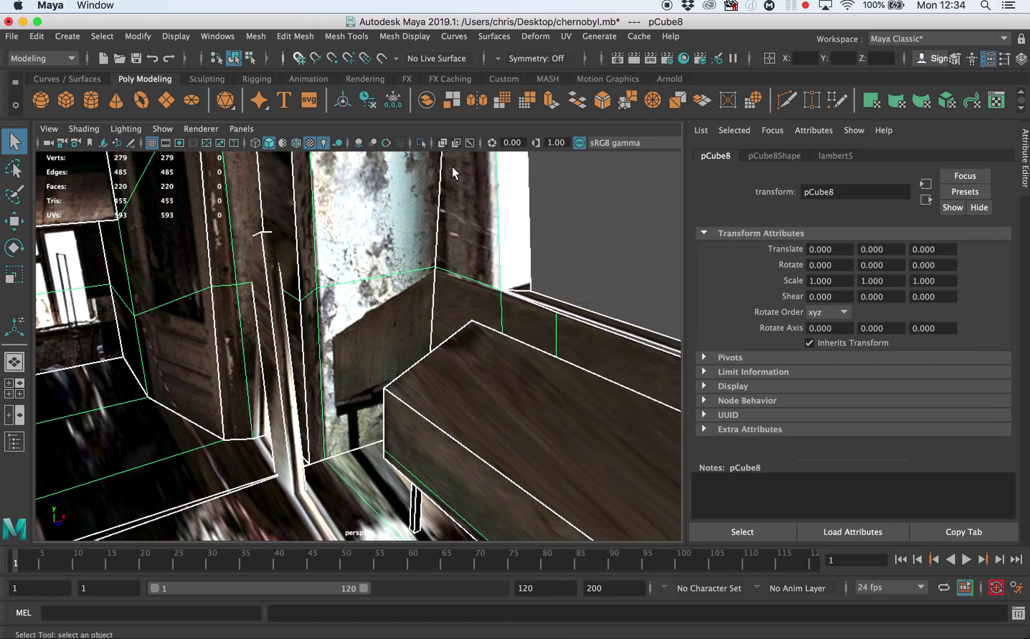
left_click_drag(441, 245, 338, 333, "alt")
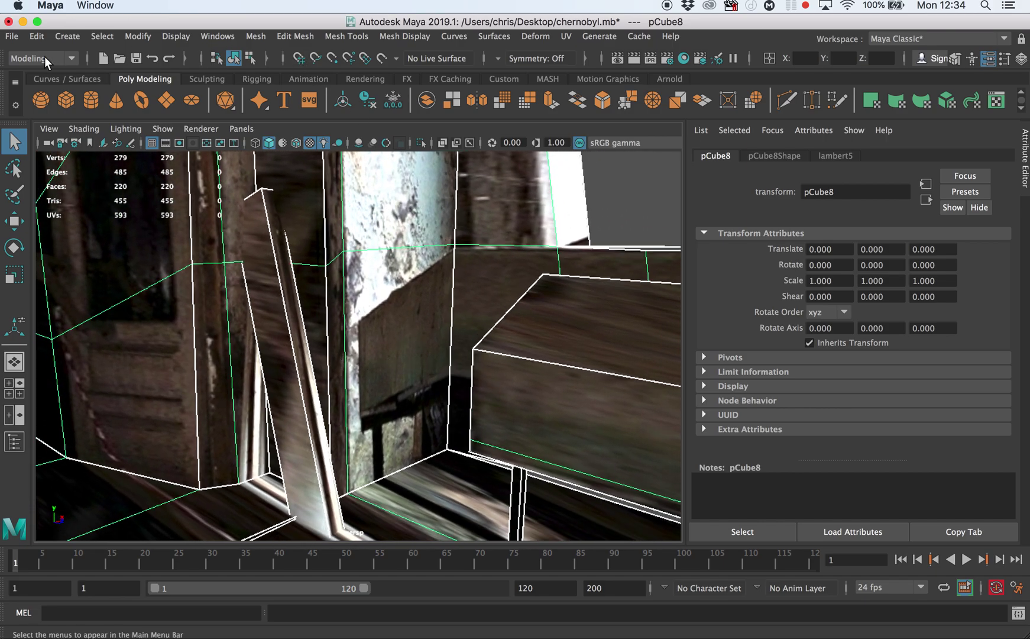
- Switch to the Rendering menu set and open the 3D Paint Tool's settings for the room mesh
left_click(43, 57)
left_click(26, 132)
left_click(341, 37)
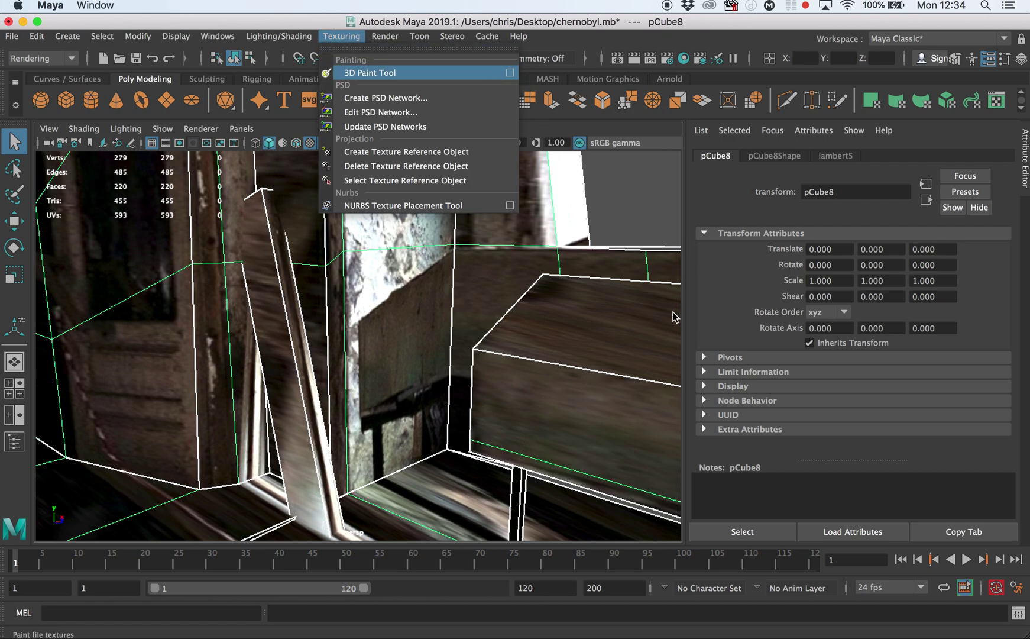
left_click(510, 73)
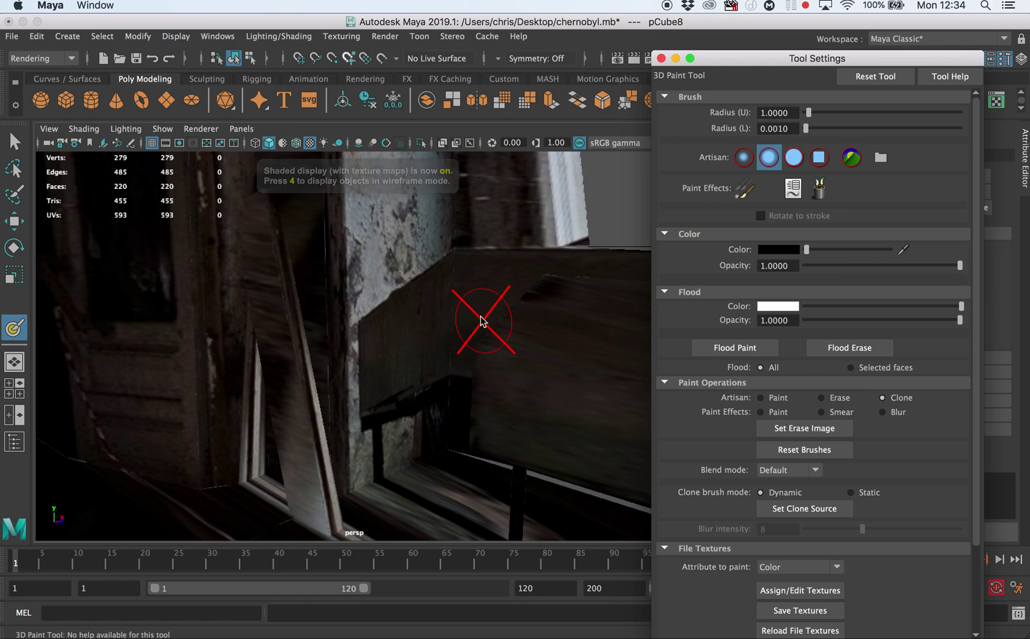
- Reset the 3D Paint Tool and set its Artisan paint operation to Clone
scroll(828, 431, "down", 4)
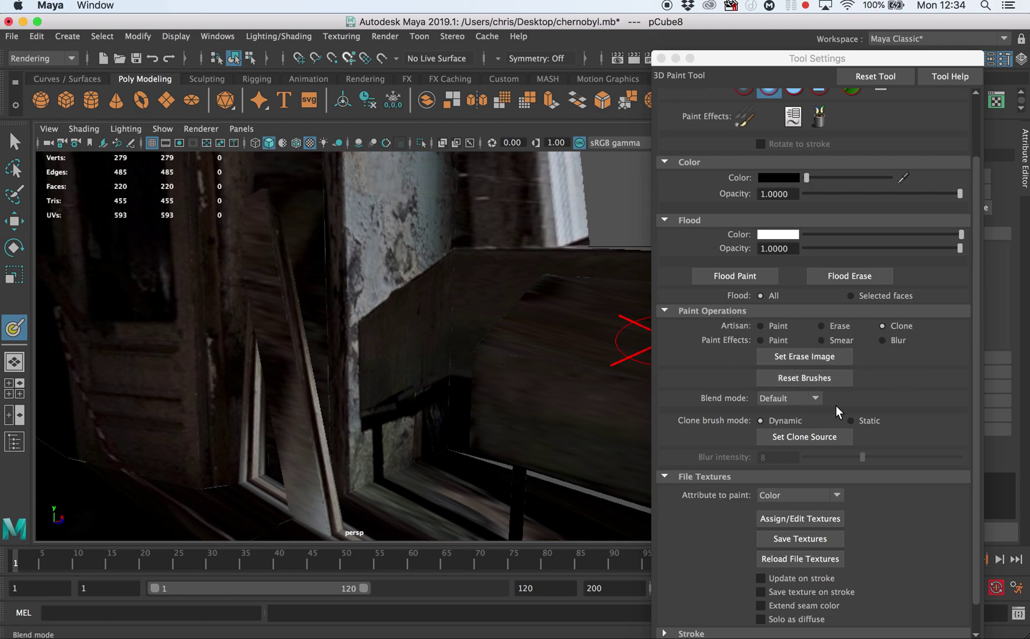
left_click(875, 76)
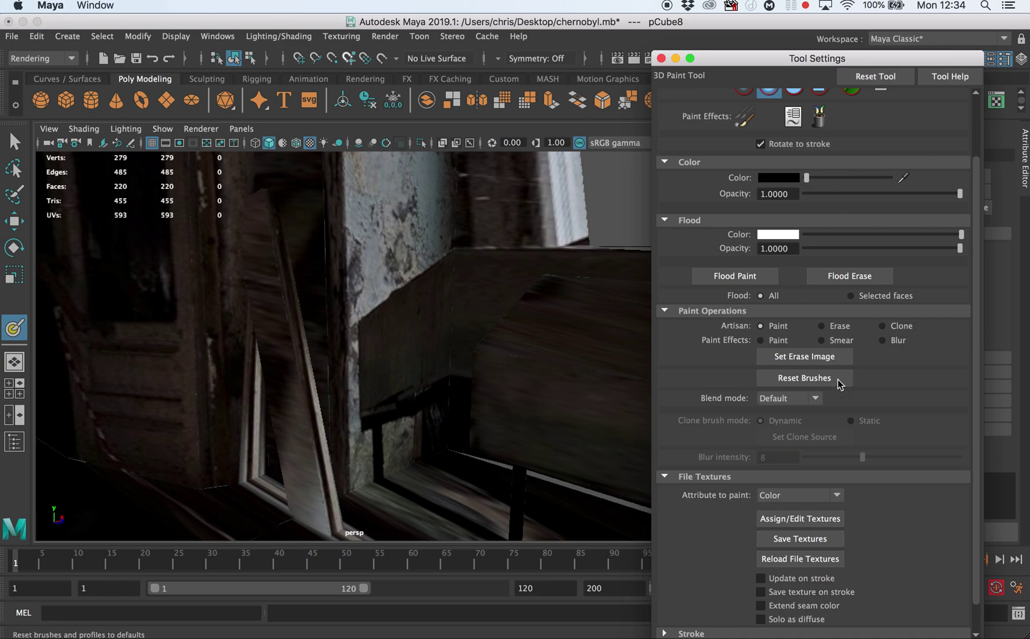
left_click(809, 444)
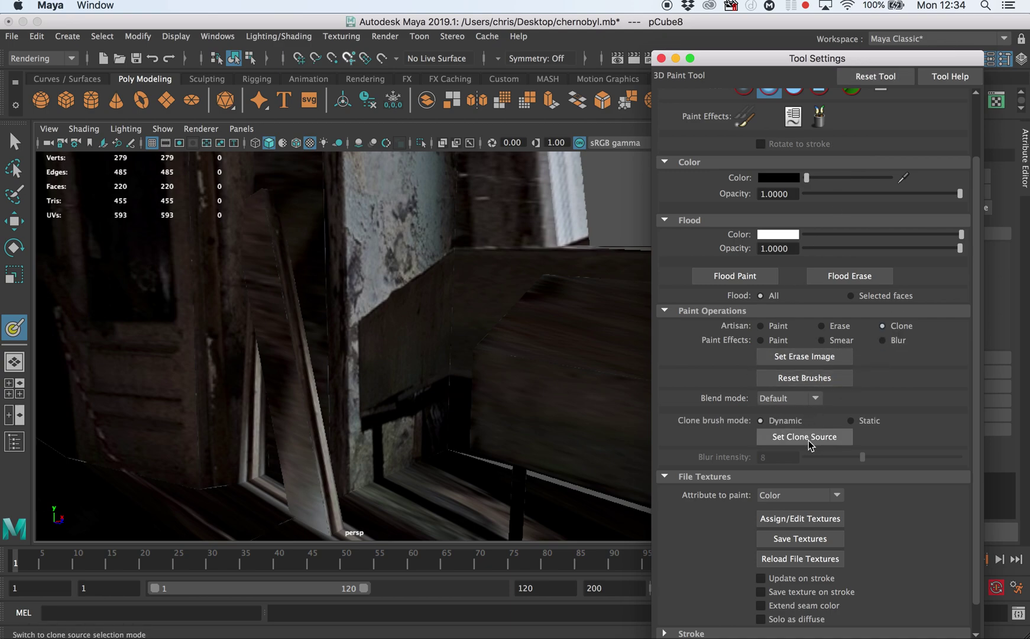
- Set the clone source on the upper plaster beside the doorway and clone it over the bench image lower on that wall
mouse_move(439, 209)
left_mouse_down("alt")
mouse_move(468, 278)
mouse_move(467, 231)
left_mouse_up("alt")
mouse_move(471, 326)
left_mouse_down("alt")
mouse_move(476, 377)
mouse_move(516, 329)
mouse_move(475, 277)
mouse_move(460, 275)
left_mouse_up("alt")
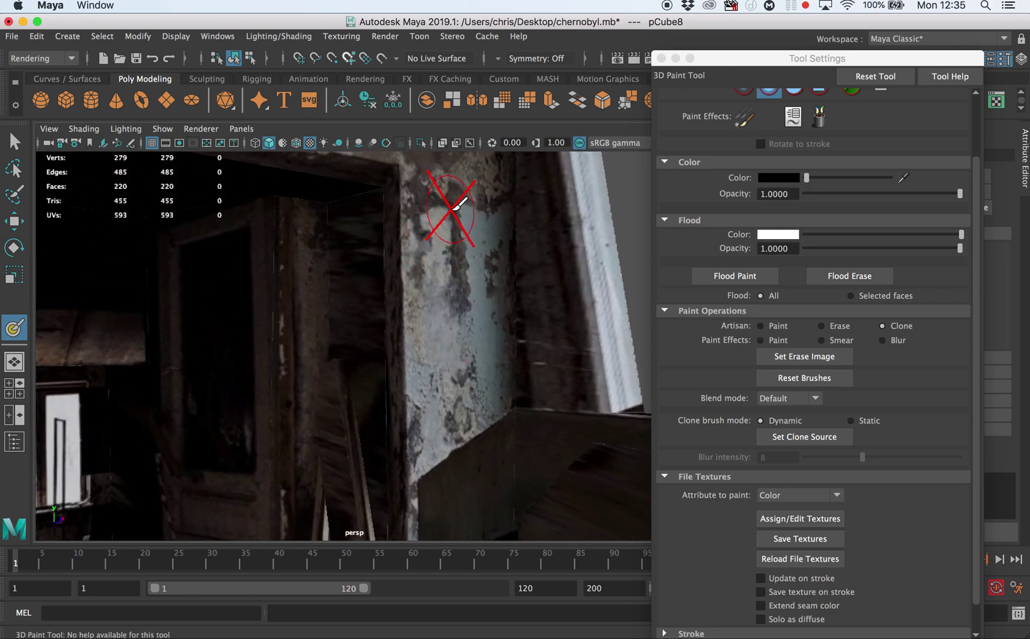
left_click(795, 436)
left_click(454, 193)
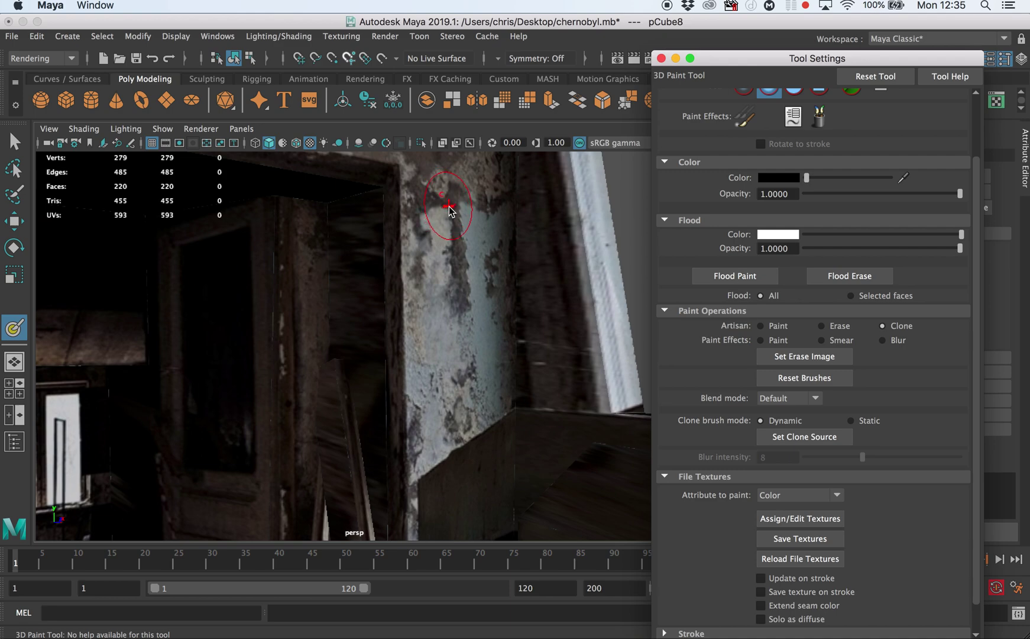
left_click(449, 206)
middle_click_drag(461, 367, 472, 313, "alt")
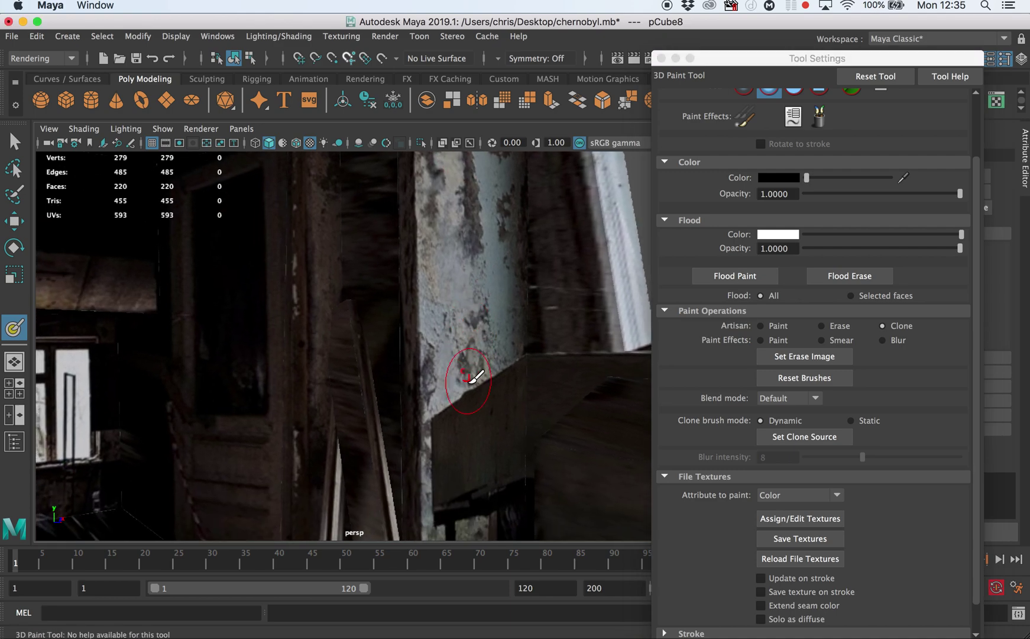
mouse_move(467, 410)
left_mouse_down()
mouse_move(464, 431)
mouse_move(469, 397)
left_mouse_up()
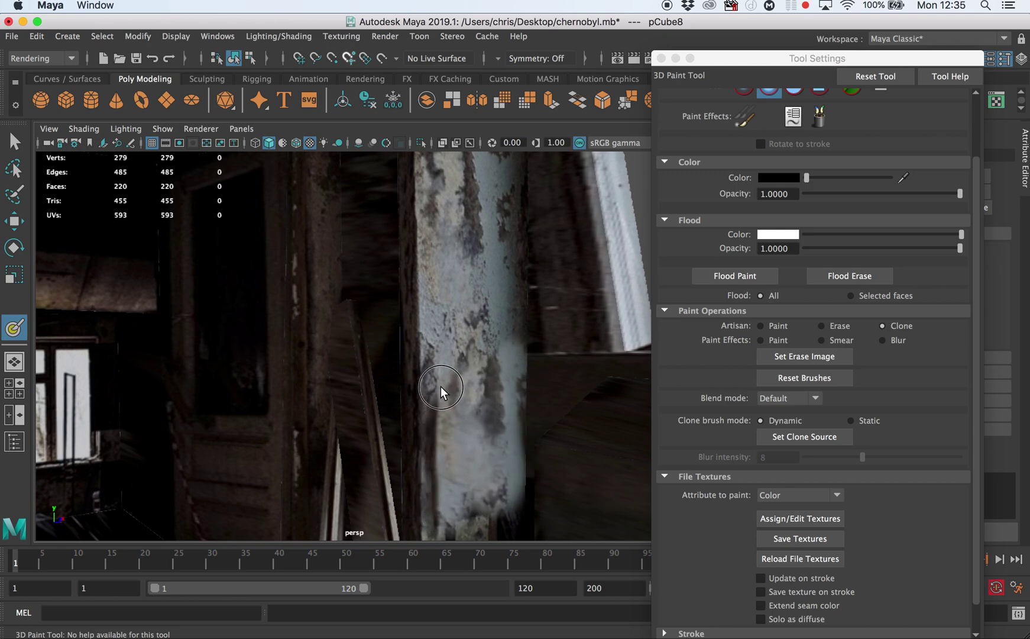
- Reduce the upper brush radius to 0.6504 and switch to the solid brush profile
mouse_move(515, 346)
left_mouse_down("alt")
mouse_move(473, 366)
mouse_move(502, 349)
mouse_move(530, 353)
left_mouse_up("alt")
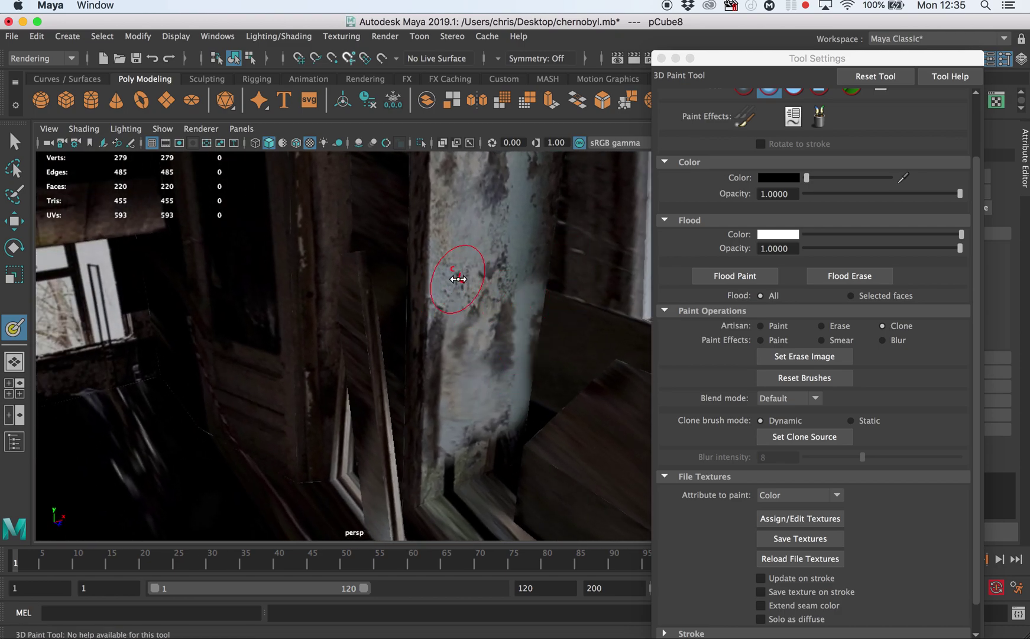
left_click_drag(457, 280, 453, 285)
scroll(752, 288, "up", 3)
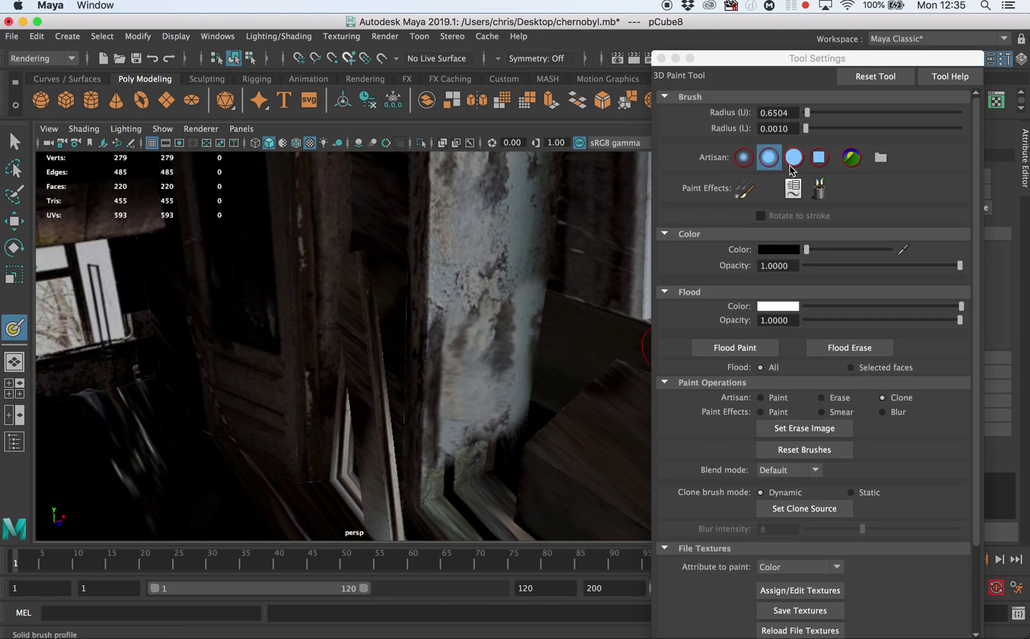
left_click_drag(433, 327, 500, 330, "alt")
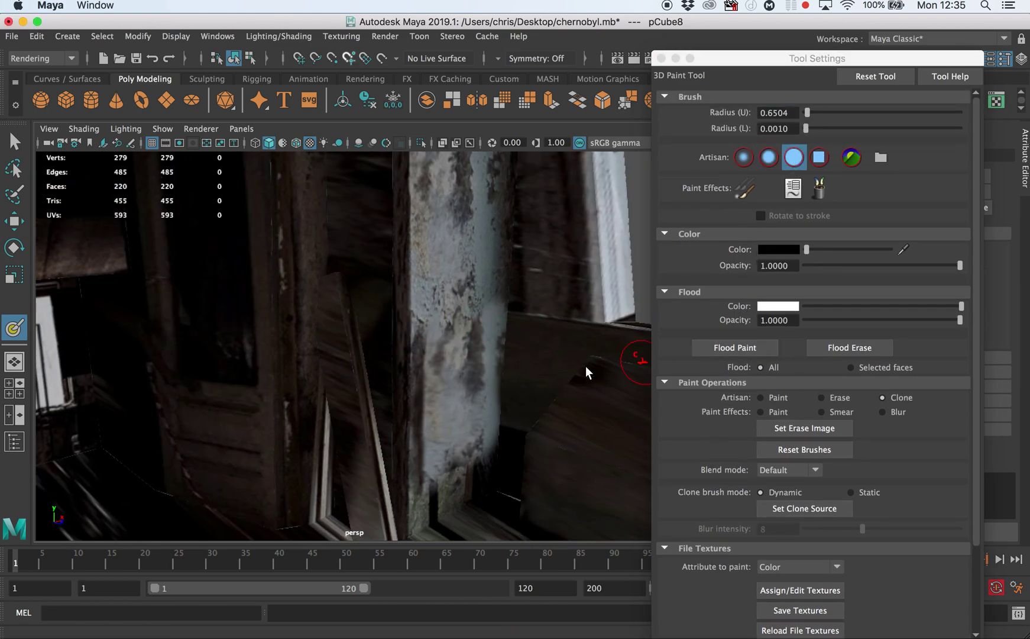
- Sample a new clone source on the upper plaster and paint it down the lower part of the wall strip behind the bench
left_click(813, 513)
left_click(809, 509)
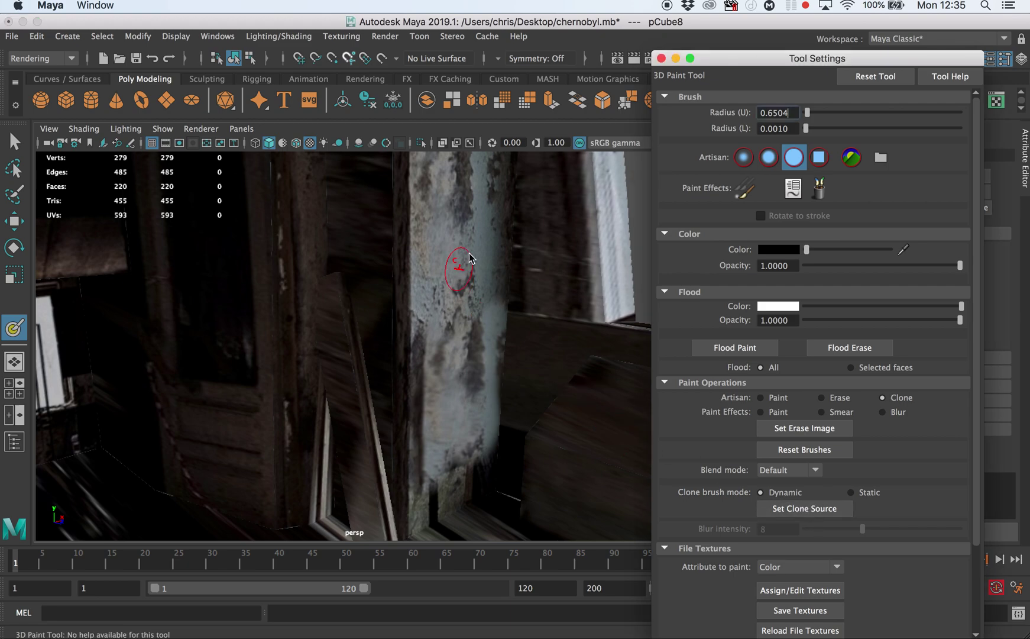
left_click(474, 206)
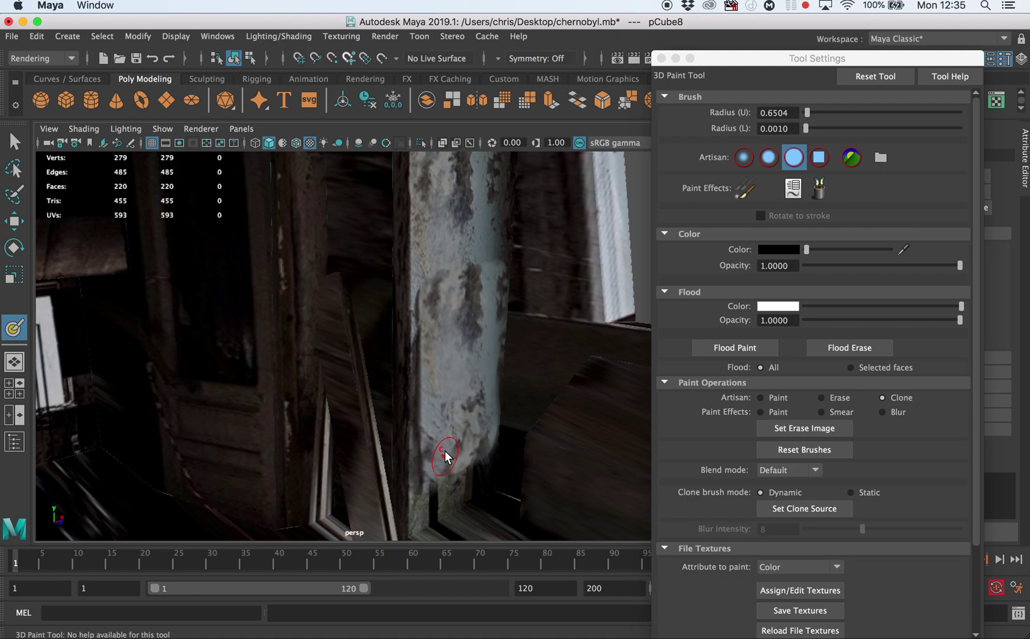
mouse_move(477, 275)
left_mouse_down("alt")
mouse_move(474, 304)
mouse_move(428, 311)
mouse_move(510, 314)
mouse_move(501, 272)
mouse_move(484, 278)
mouse_move(472, 330)
mouse_move(452, 284)
left_mouse_up("alt")
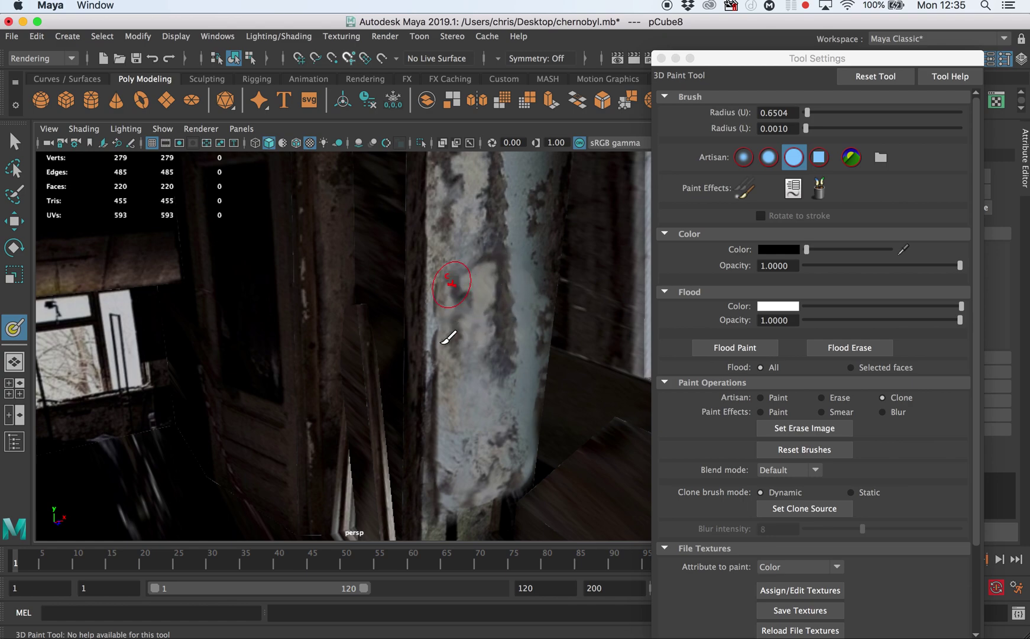
mouse_move(440, 342)
left_mouse_down()
mouse_move(436, 371)
mouse_move(438, 337)
left_mouse_up()
scroll(455, 308, "down", 3)
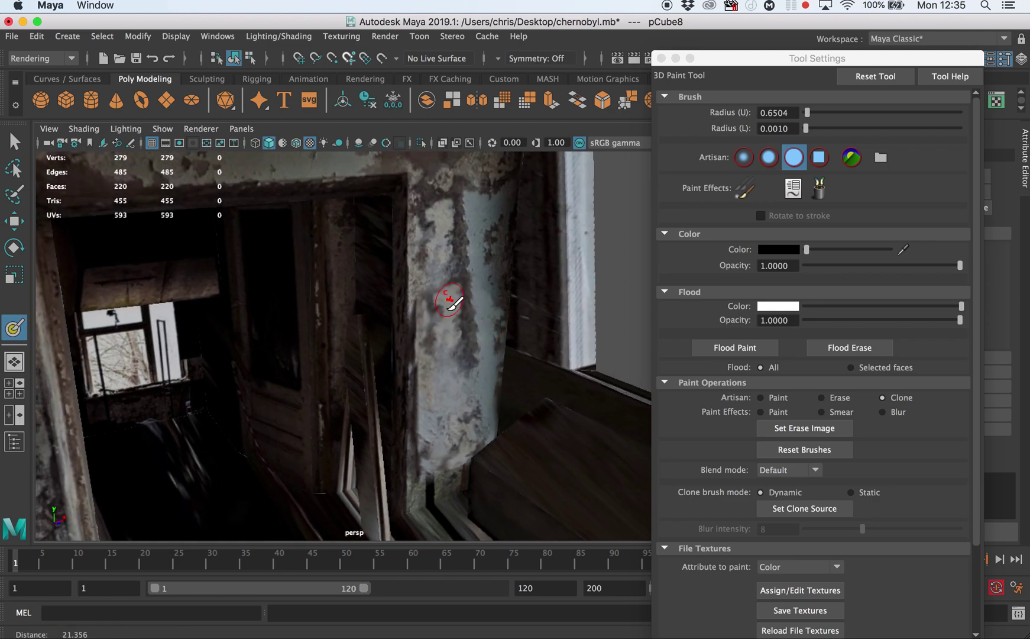
scroll(453, 303, "down", 4)
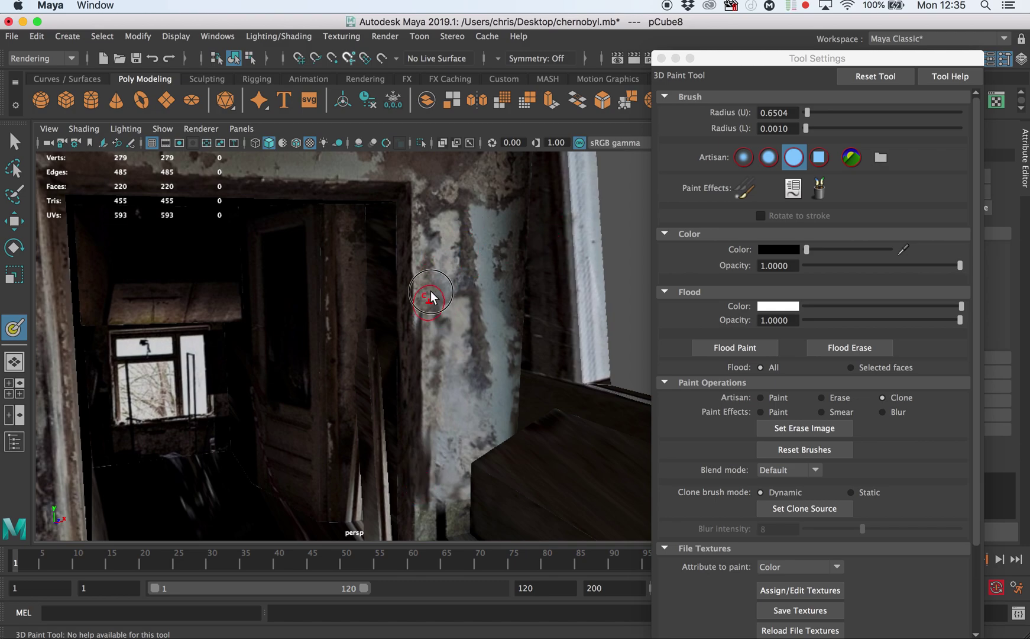
- Clone plaster from the wall with the light switch onto the wall strip on the other side of the doorway
left_click_drag(487, 320, 343, 317, "alt")
left_click_drag(239, 304, 326, 248, "alt")
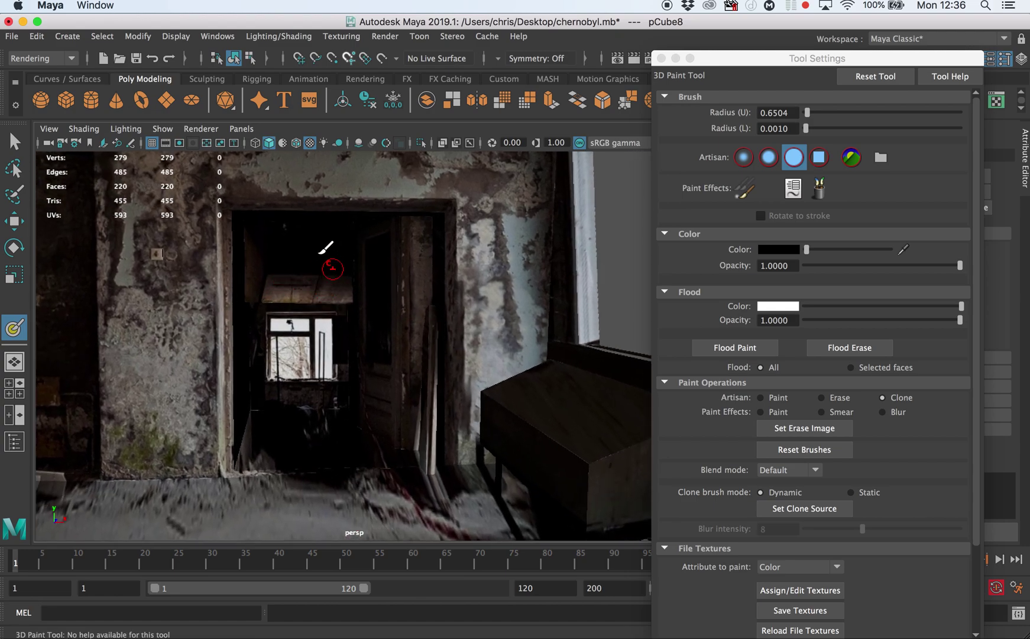
left_click(819, 509)
left_click(154, 294)
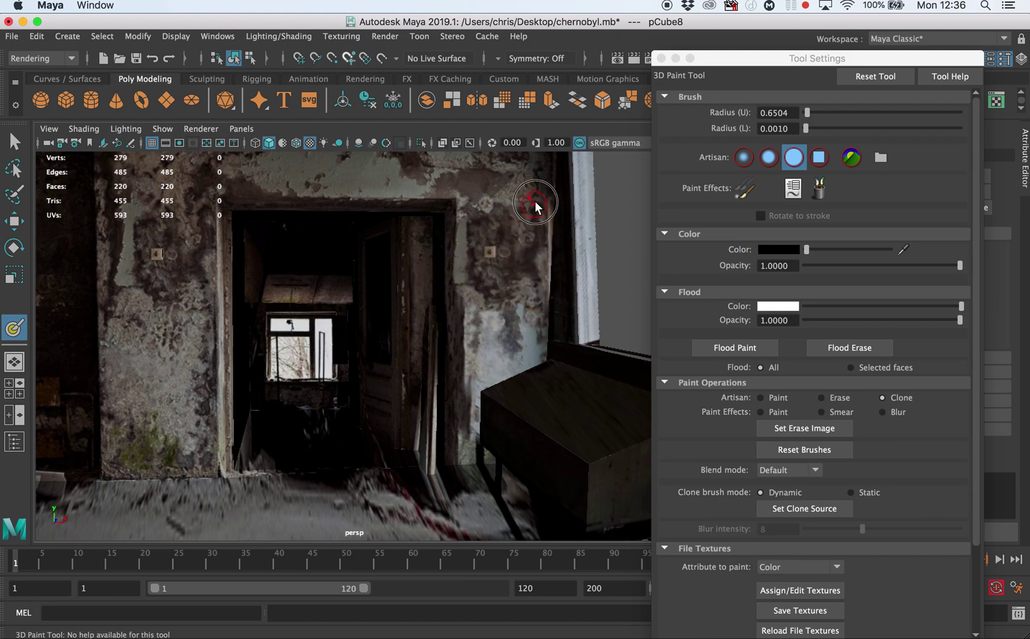
- Switch to the soft brush profile and clone plaster over the duplicated light switch and upper part of the wall strip beside the doorway
left_click(769, 157)
left_click(525, 192)
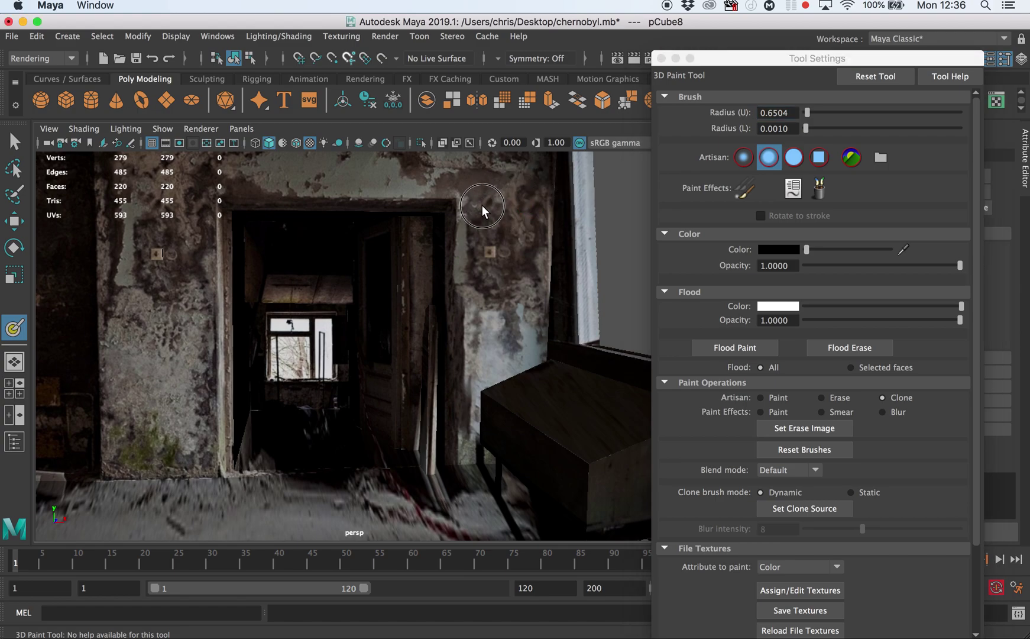
left_click(487, 220, "ctrl")
left_click(804, 511)
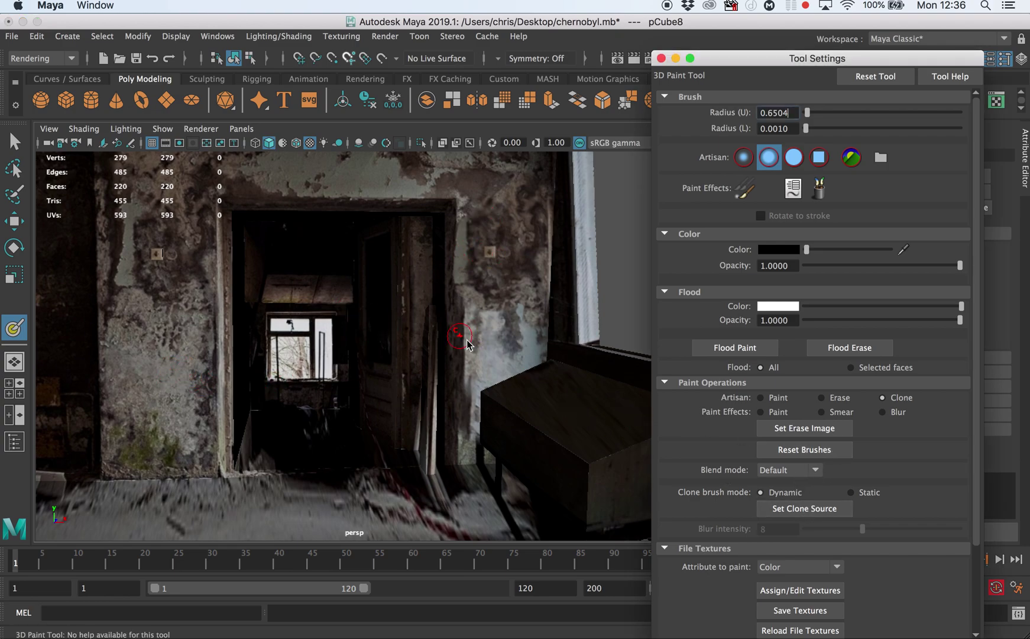
left_click(162, 346)
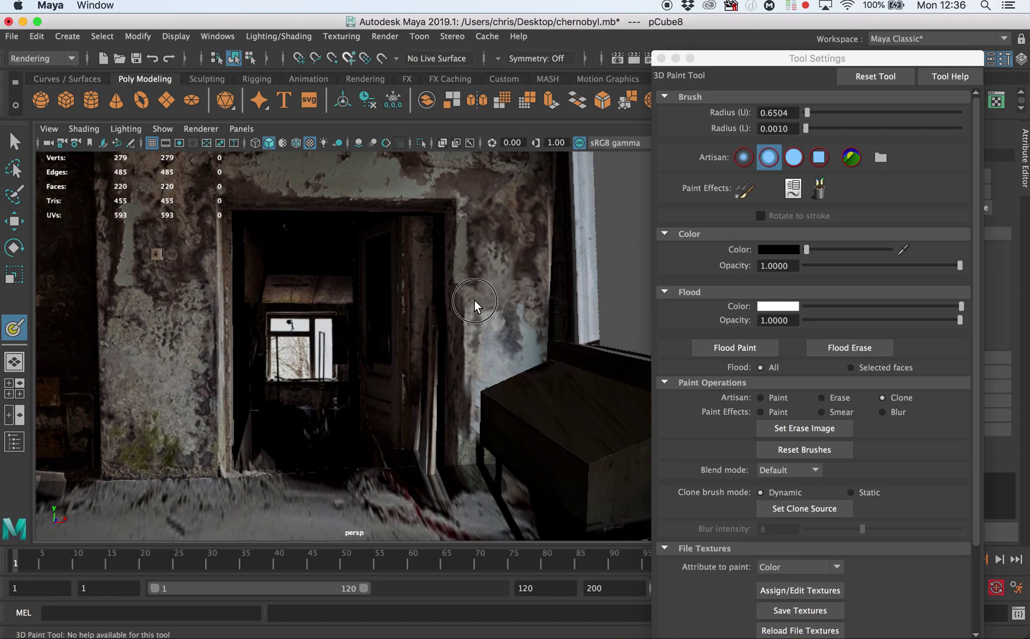
left_click(491, 273)
- Turn on Wireframe on Shaded and set the clone source on the lower plaster just above the moss on the light-switch wall
left_click(83, 128)
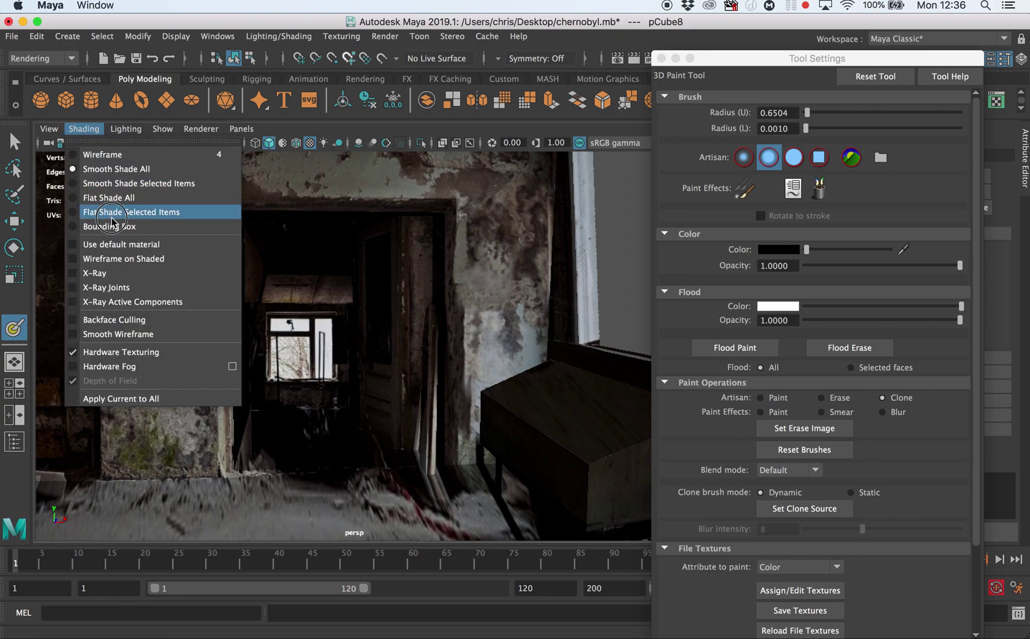
left_click(103, 257)
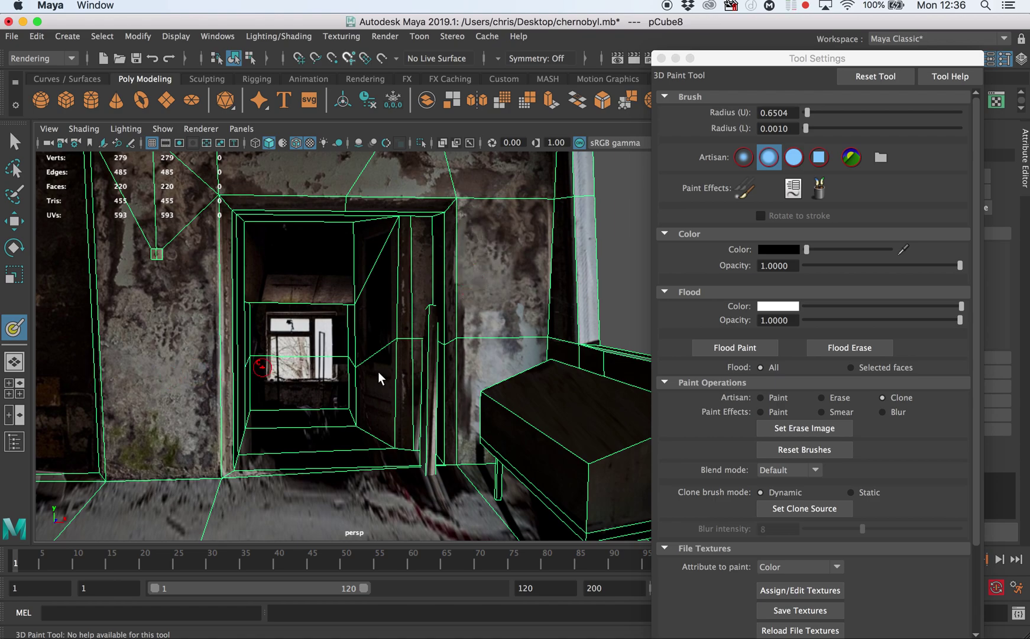
left_click(804, 508)
left_click(136, 372)
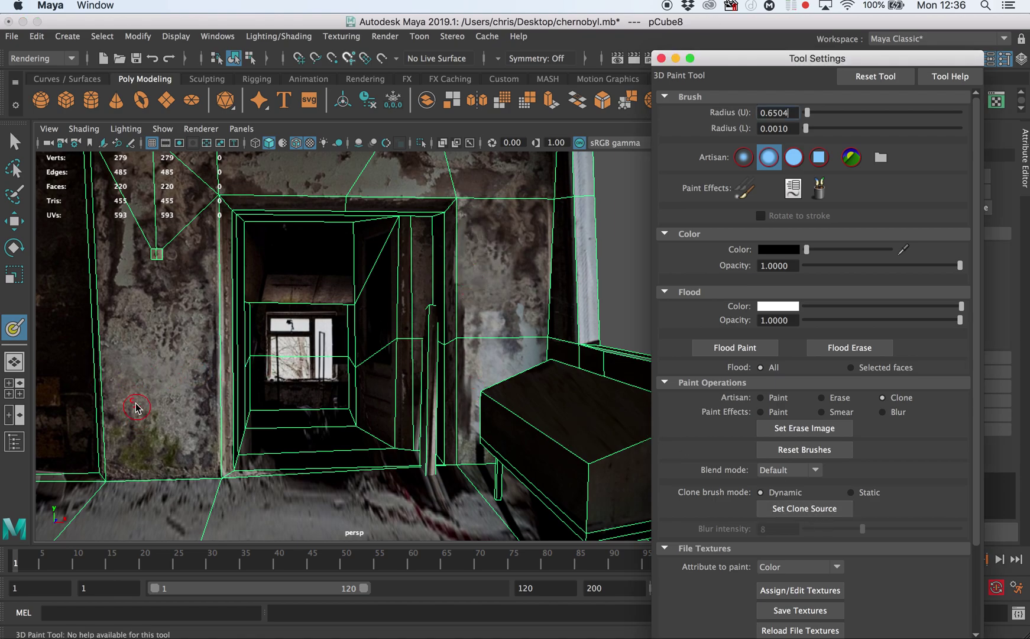
left_click(135, 404)
- Set the clone source on the mossy base of the light-switch wall and clone it onto the lower wall strip across the doorway
left_click_drag(446, 415, 460, 370, "alt")
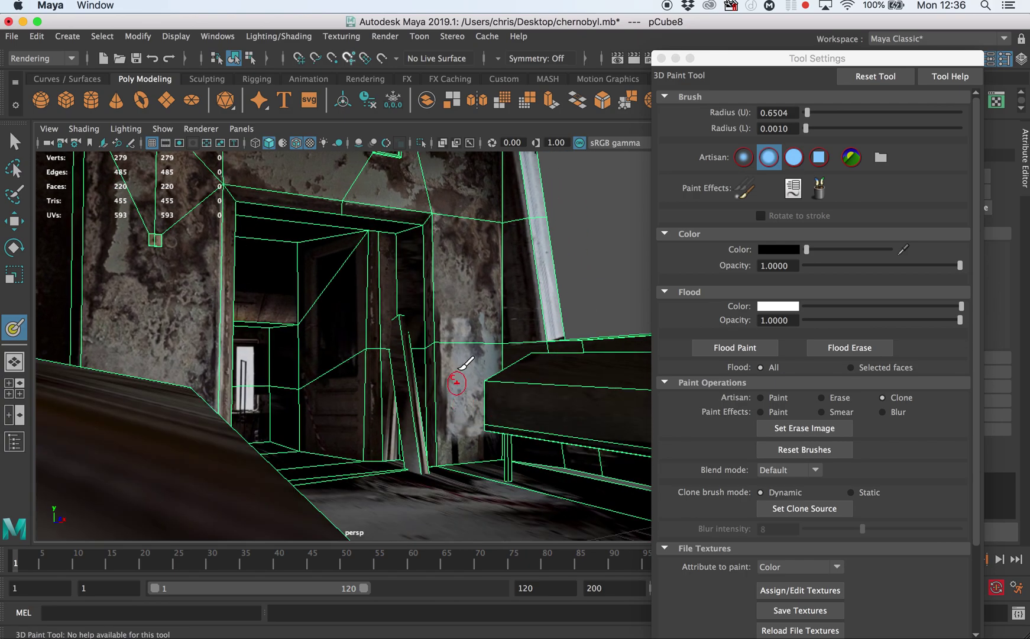
right_click_drag(459, 369, 583, 344, "alt")
mouse_move(582, 343)
left_mouse_down("alt")
mouse_move(513, 382)
mouse_move(514, 401)
left_mouse_up("alt")
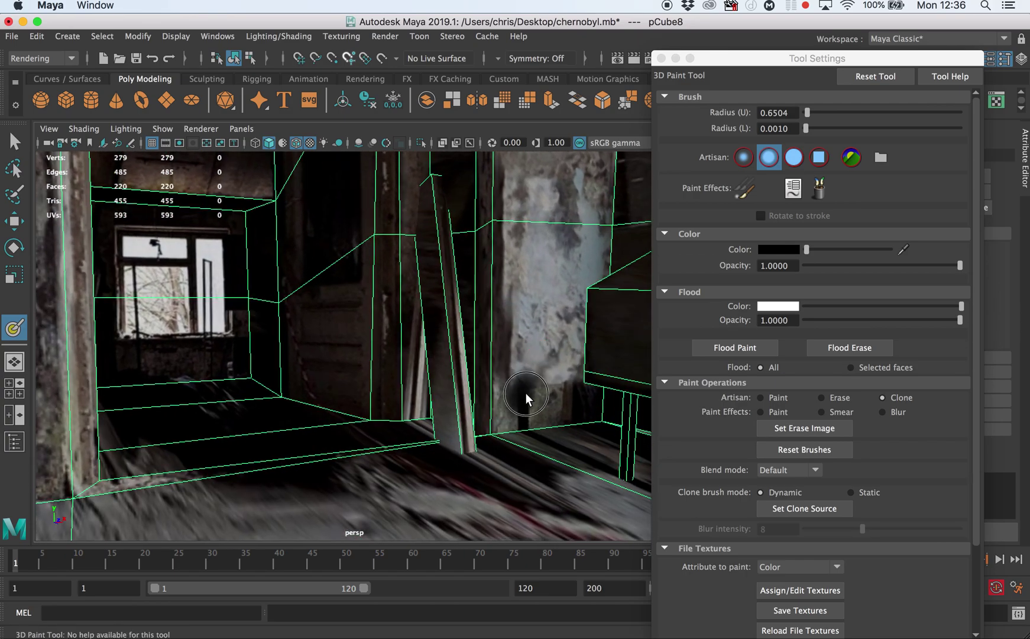
right_click_drag(535, 391, 429, 398, "alt")
left_click_drag(429, 398, 478, 351, "alt")
mouse_move(414, 329)
middle_mouse_down("alt")
mouse_move(501, 360)
mouse_move(510, 341)
middle_mouse_up("alt")
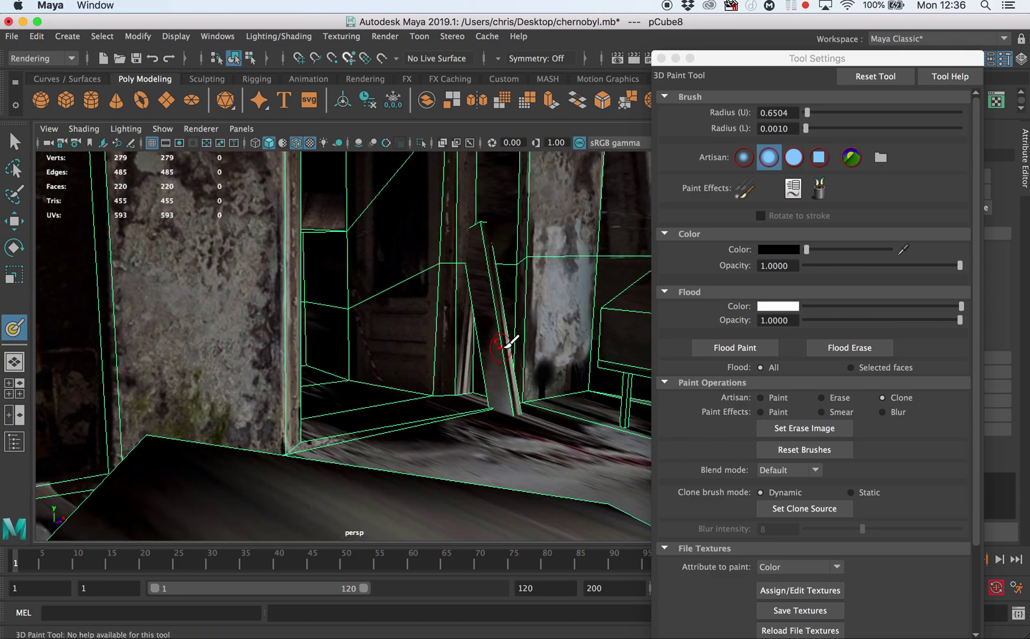
mouse_move(467, 380)
left_mouse_down("alt")
mouse_move(472, 396)
mouse_move(459, 390)
left_mouse_up("alt")
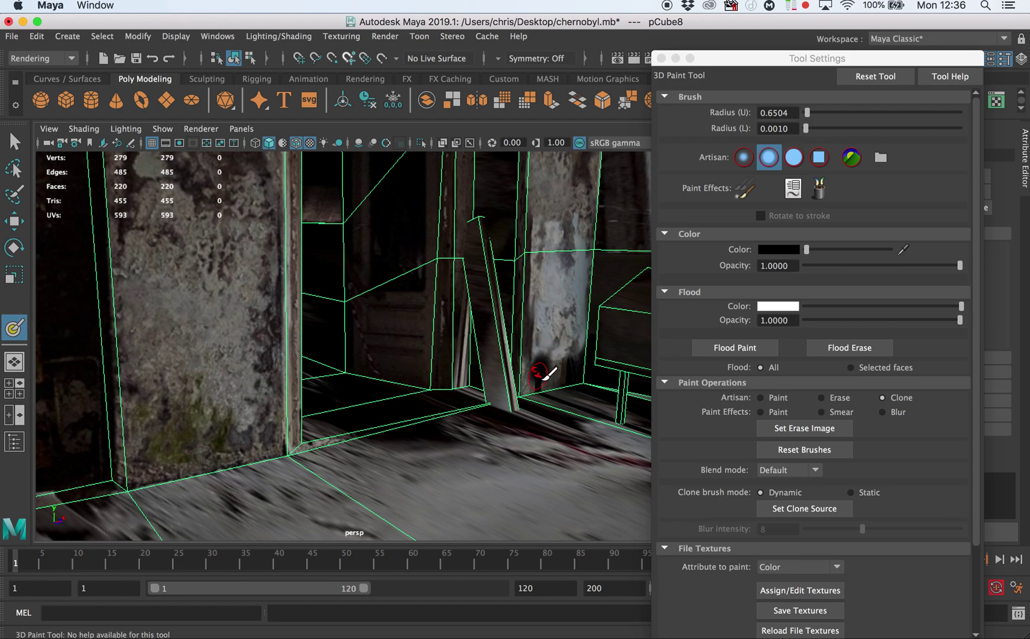
left_click(794, 509)
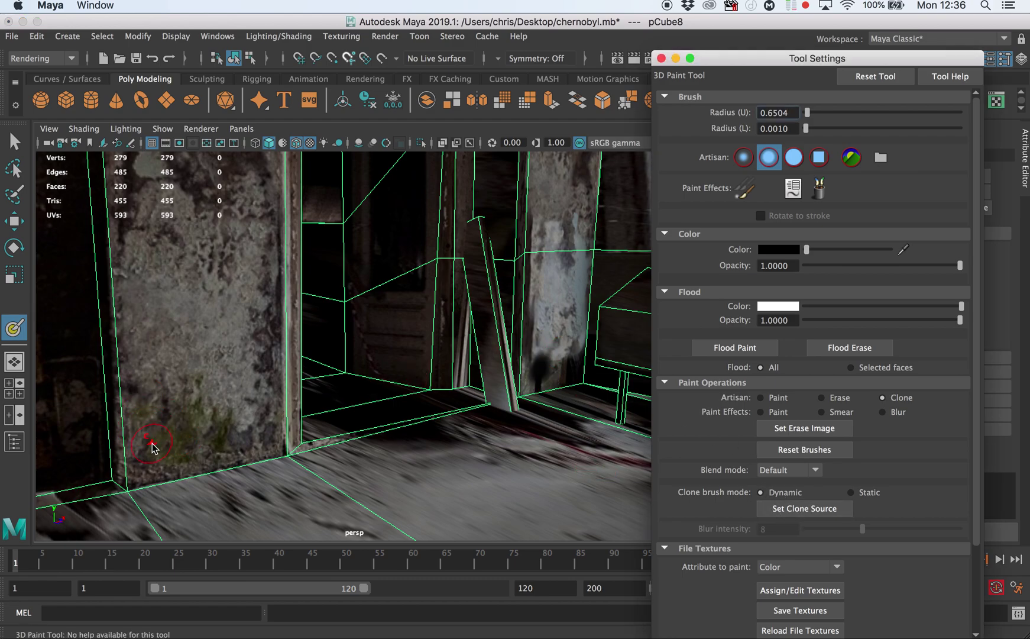
left_click(551, 334)
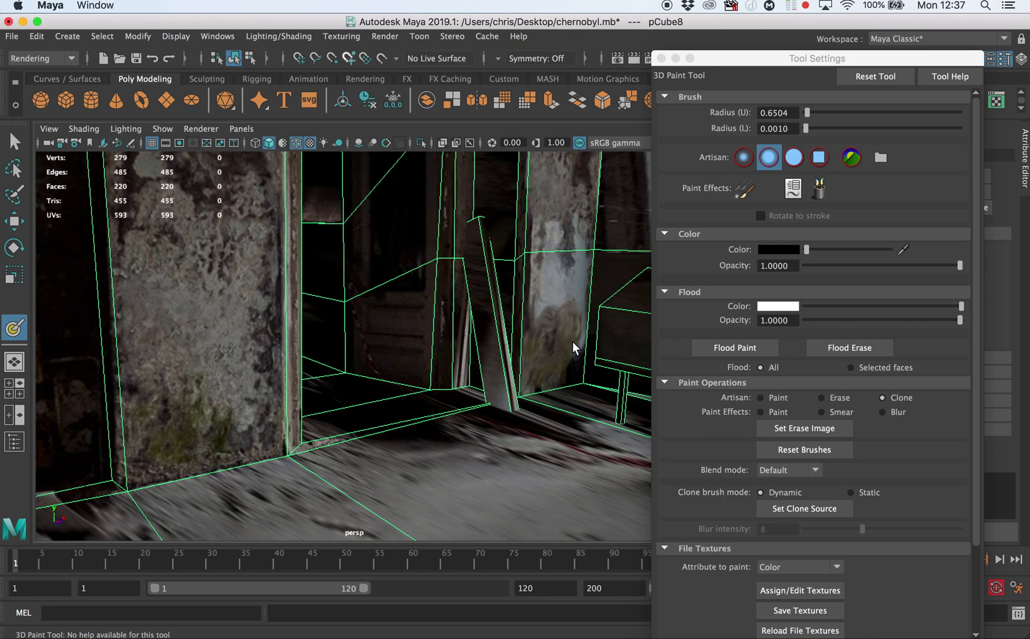
- Set a new clone source and paint plaster over the upper part of the pale bluish patch on the strip beside the bench
left_click_drag(295, 348, 283, 358, "alt")
left_click_drag(286, 301, 301, 337, "alt")
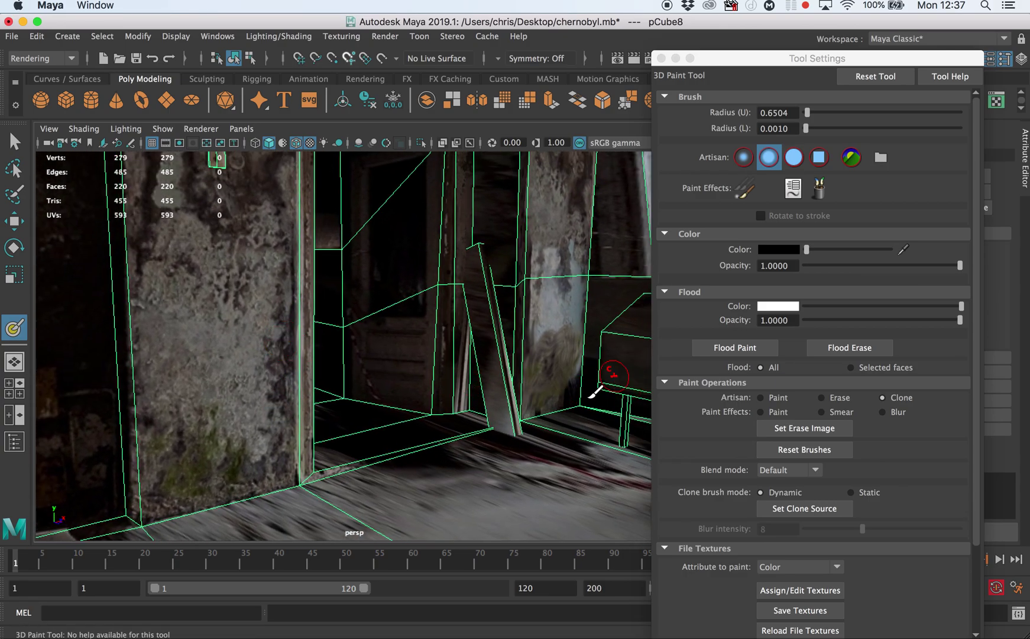
left_click(804, 508)
left_click_drag(565, 351, 473, 379, "alt")
middle_click_drag(591, 309, 512, 330, "alt")
left_click_drag(512, 330, 281, 362, "alt")
middle_click_drag(281, 362, 222, 315, "alt")
mouse_move(222, 315)
left_mouse_down("alt")
mouse_move(235, 340)
mouse_move(306, 322)
mouse_move(220, 370)
mouse_move(223, 359)
left_mouse_up("alt")
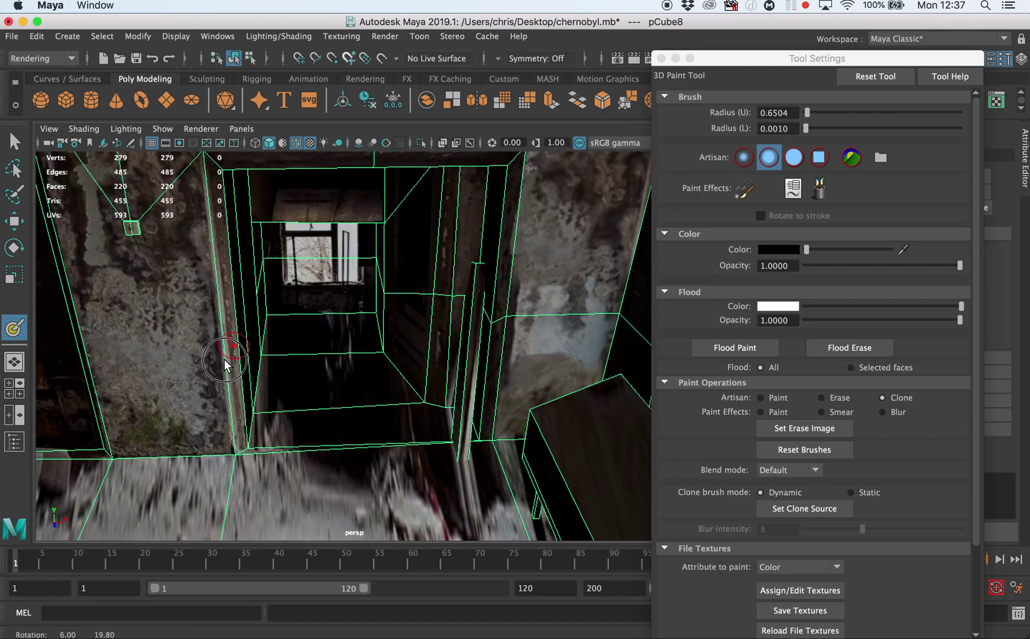
right_click_drag(266, 330, 255, 342, "alt")
mouse_move(324, 313)
left_mouse_down("alt")
mouse_move(365, 314)
mouse_move(398, 297)
left_mouse_up("alt")
- Sample the plaster at the moss edge on the light-switch wall and clone it over the rest of the strip's pale patch
left_click(802, 510)
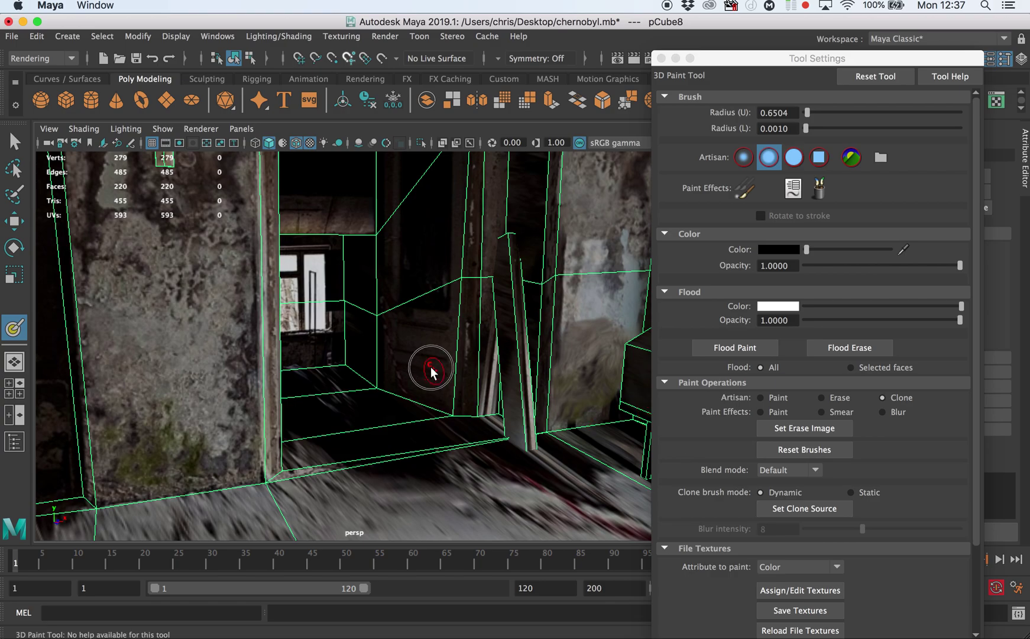
mouse_move(430, 368)
left_mouse_down("alt")
mouse_move(437, 361)
mouse_move(424, 347)
left_mouse_up("alt")
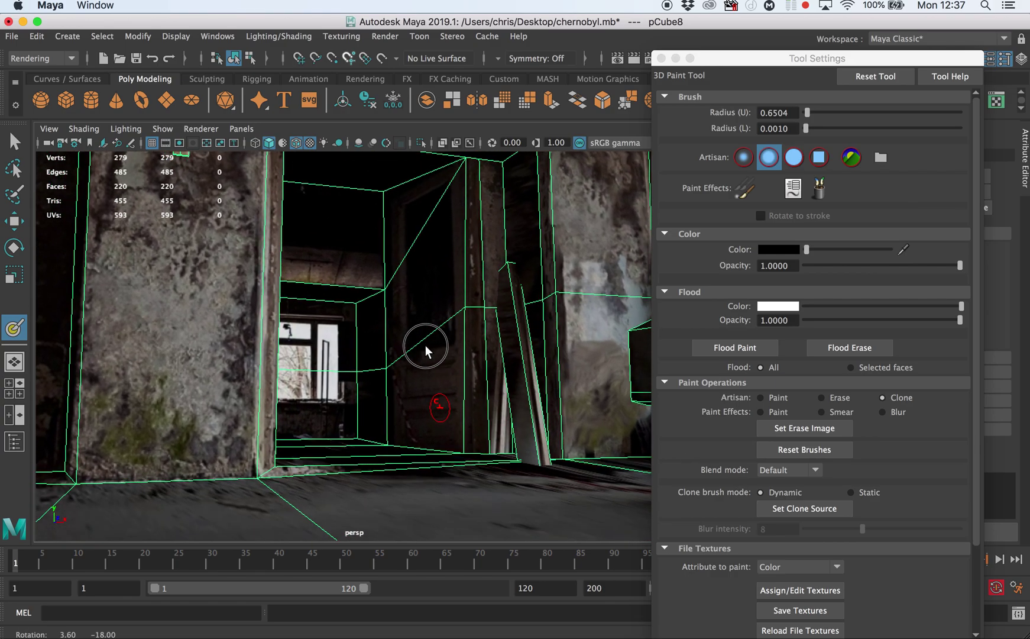
left_click(768, 503)
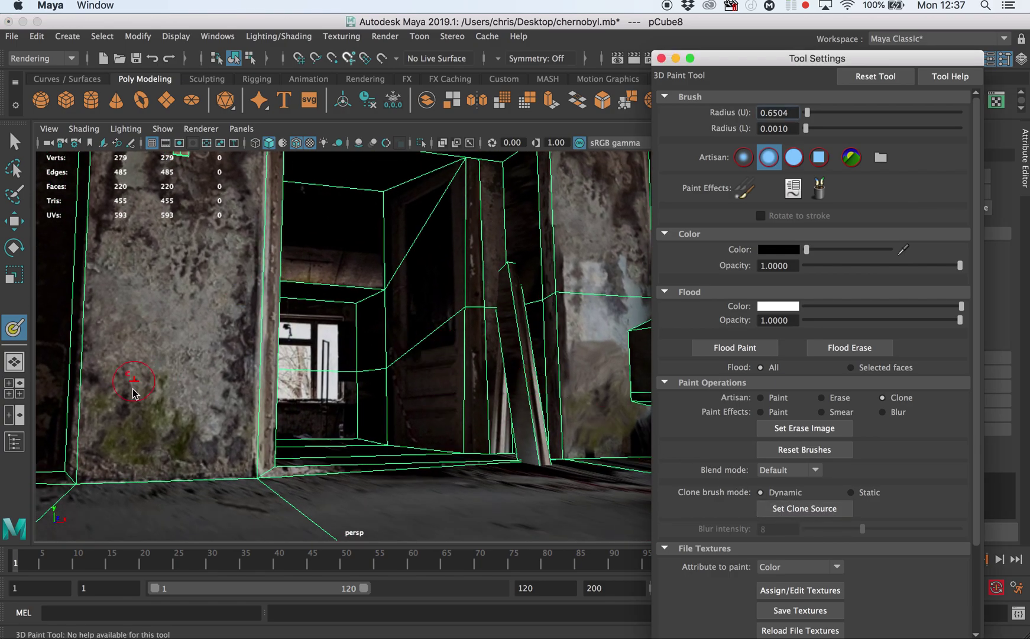
left_click(126, 402)
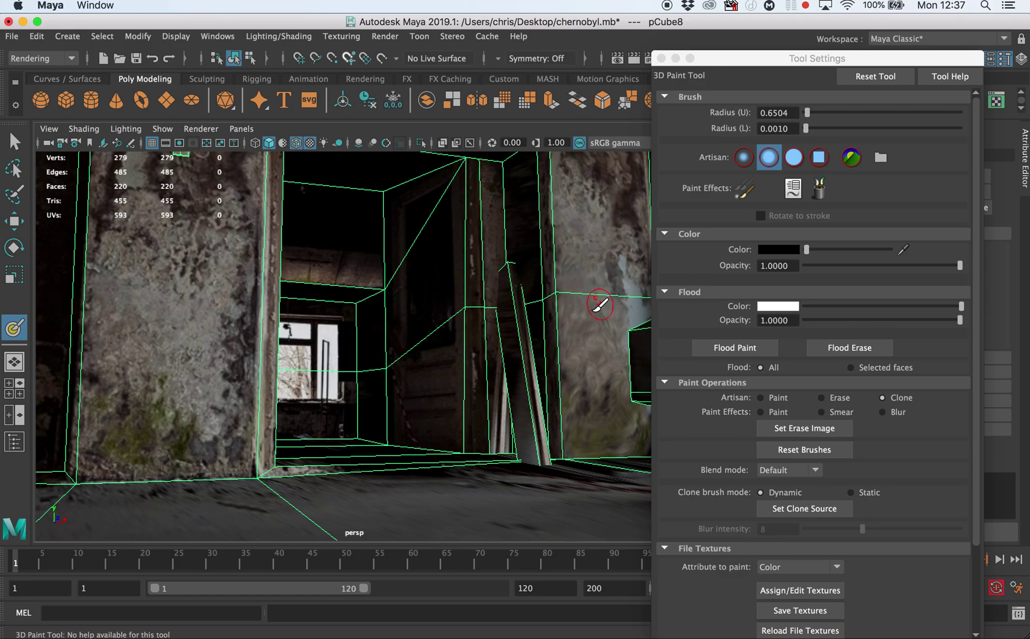
- Sample the plaster above the doorway and clone it onto the upper and middle parts of the wall strip behind the bench
left_click_drag(601, 304, 574, 333, "alt")
middle_click_drag(575, 333, 443, 338, "alt")
left_click_drag(443, 338, 496, 307, "alt")
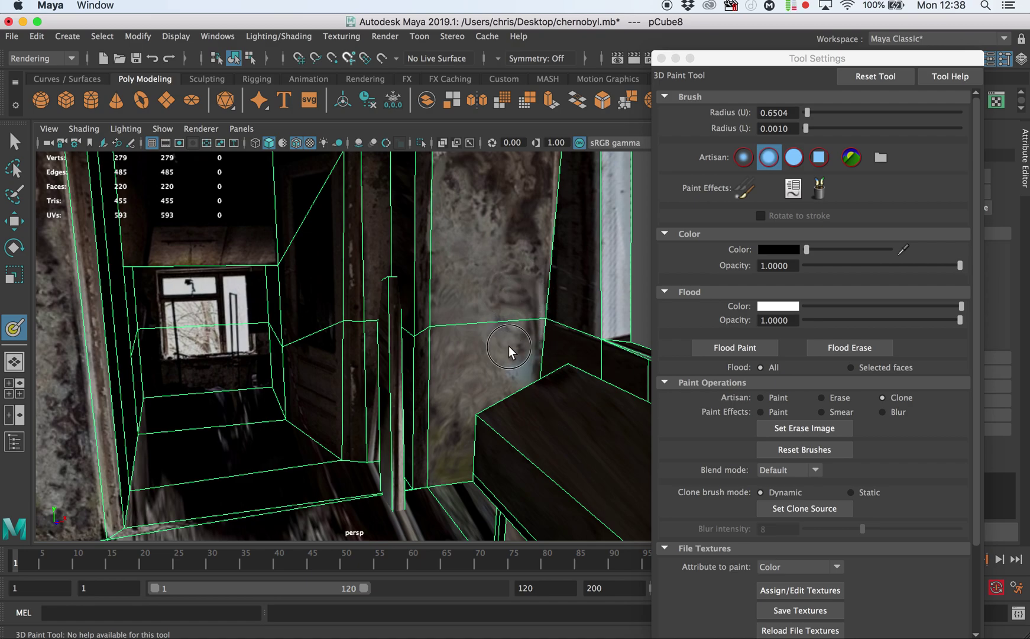
mouse_move(501, 365)
left_mouse_down("alt")
mouse_move(519, 356)
mouse_move(490, 384)
left_mouse_up("alt")
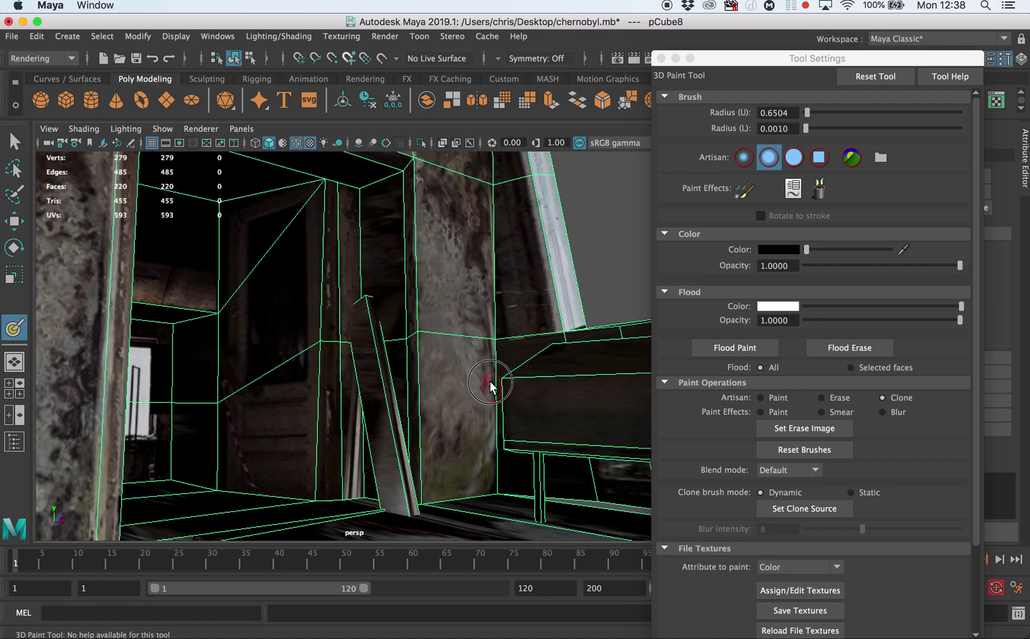
mouse_move(468, 467)
left_mouse_down("alt")
mouse_move(398, 257)
mouse_move(398, 314)
mouse_move(301, 334)
left_mouse_up("alt")
middle_click_drag(212, 279, 288, 275, "alt")
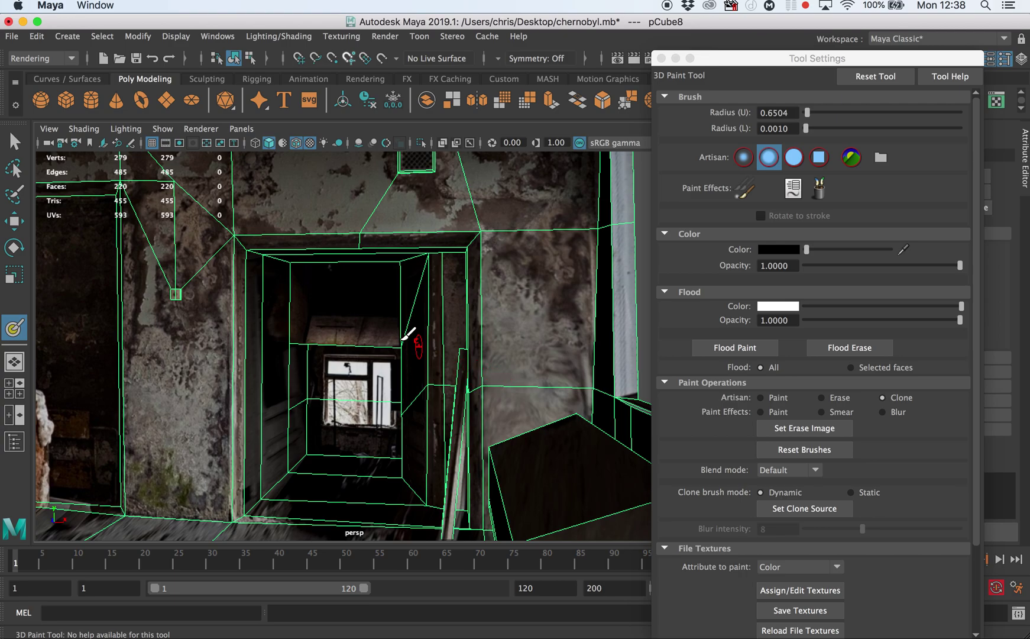
mouse_move(459, 300)
left_mouse_down("alt")
mouse_move(421, 253)
mouse_move(446, 290)
mouse_move(451, 279)
left_mouse_up("alt")
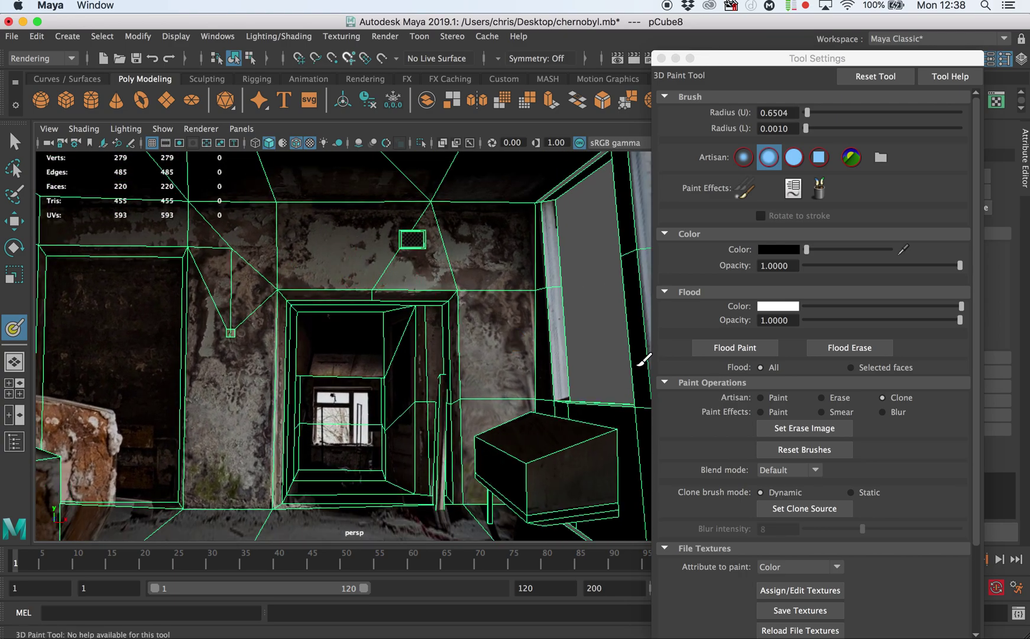
left_click(798, 509)
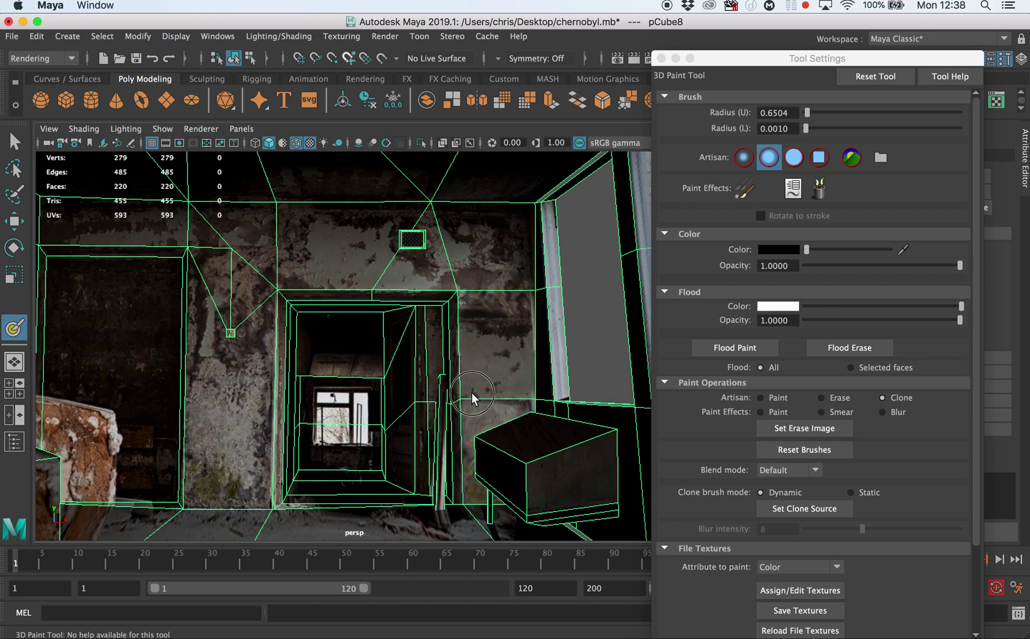
left_click(790, 512)
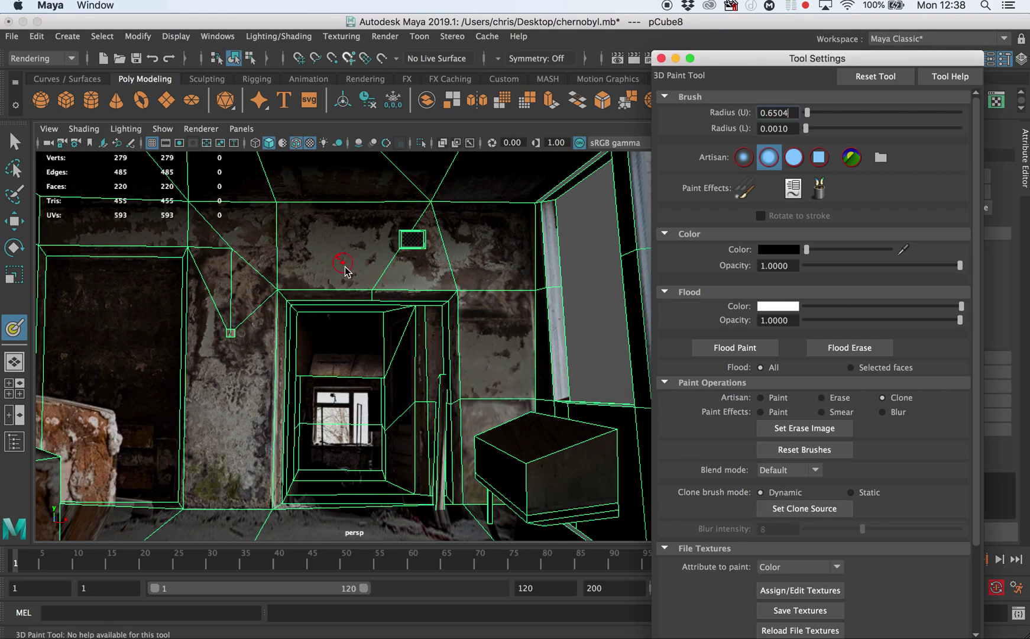
left_click(303, 257)
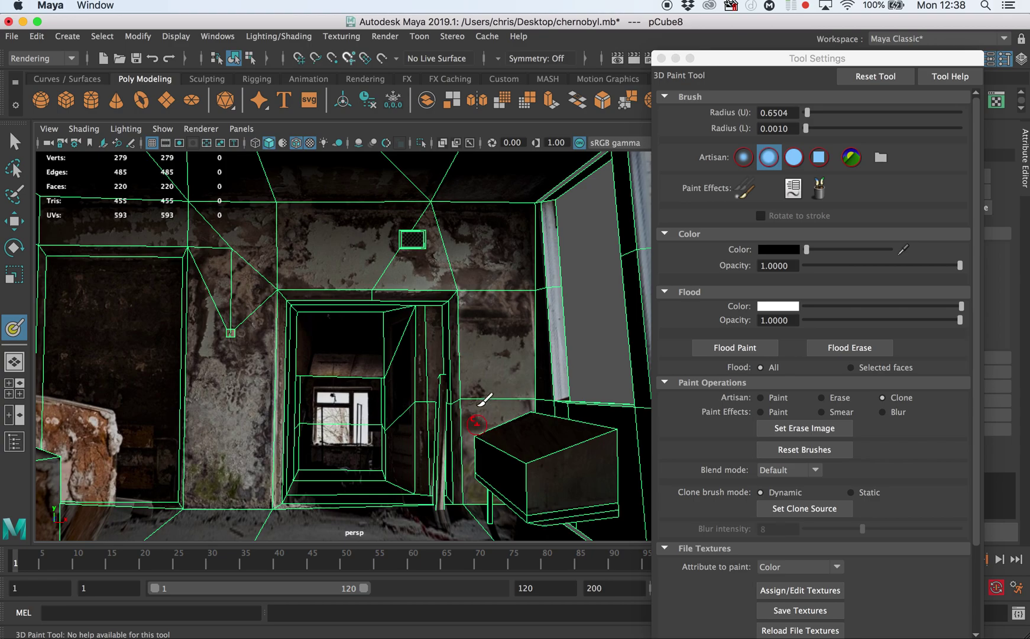
- Leave the paint tool and select the wall faces on both sides of the doorway and above it
left_click_drag(483, 403, 399, 211, "alt")
key("w")
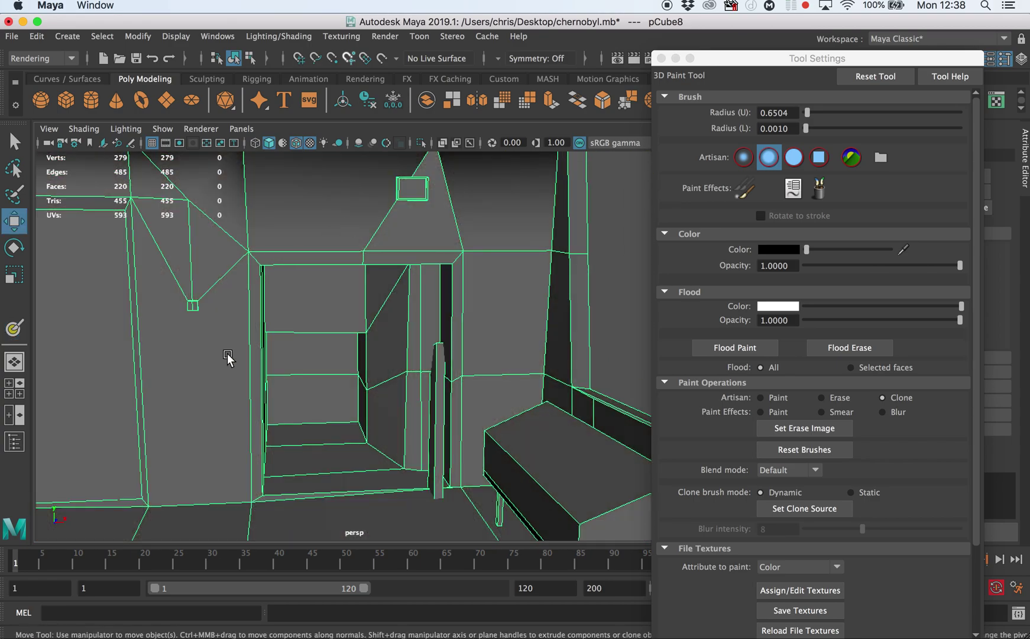
right_click_drag(230, 251, 233, 301)
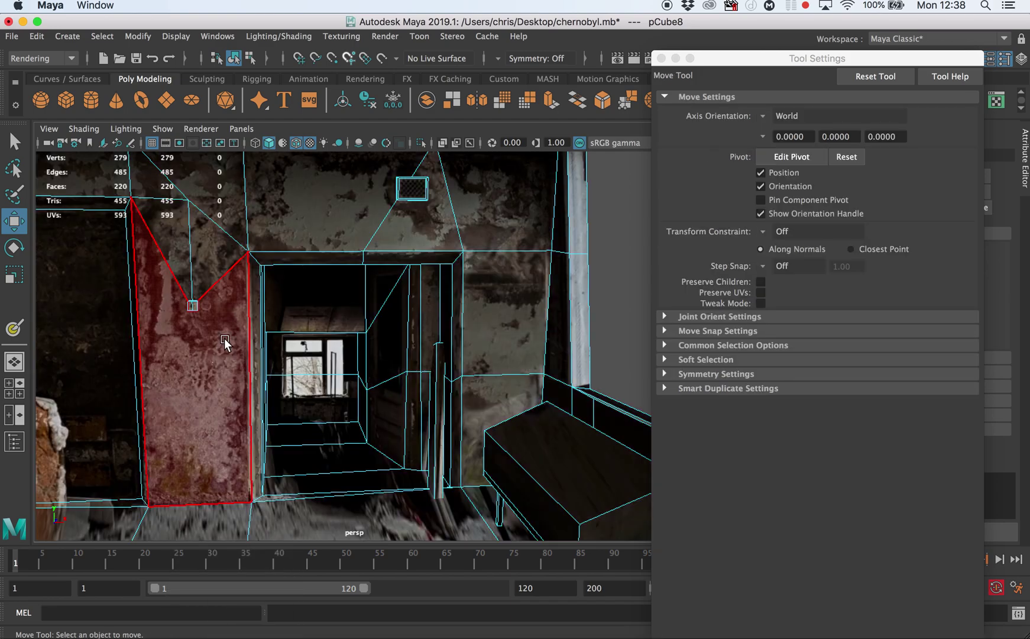
left_click(223, 328)
left_click(206, 283, "shift")
left_click(225, 217, "shift")
left_click(167, 207, "shift")
left_click(165, 187, "shift")
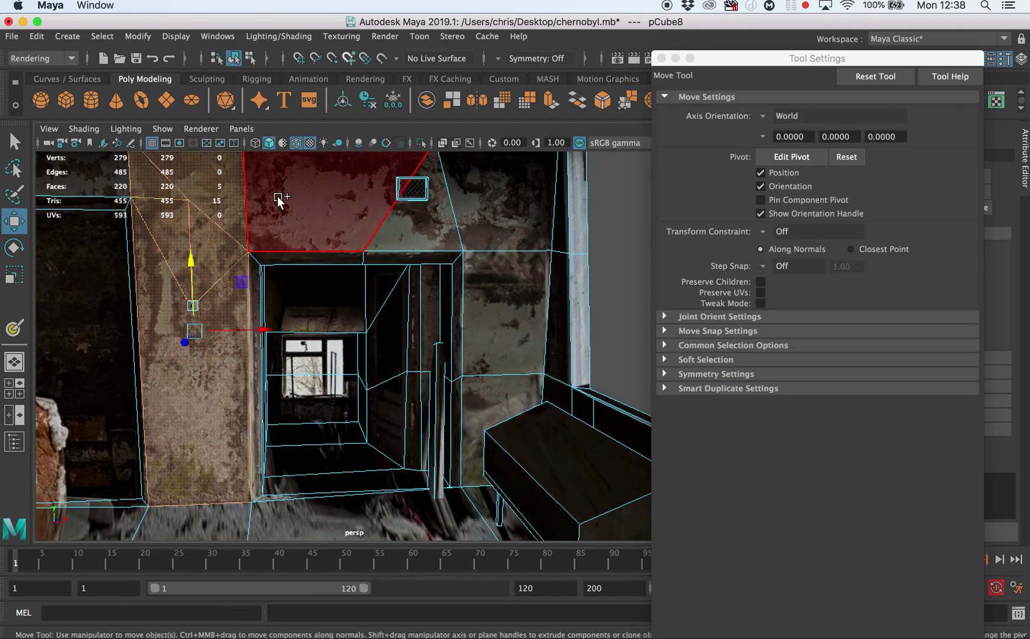
left_click(290, 202, "shift")
left_click(414, 228, "shift")
left_click(477, 216, "shift")
left_click(501, 289, "shift")
left_click(500, 291, "shift")
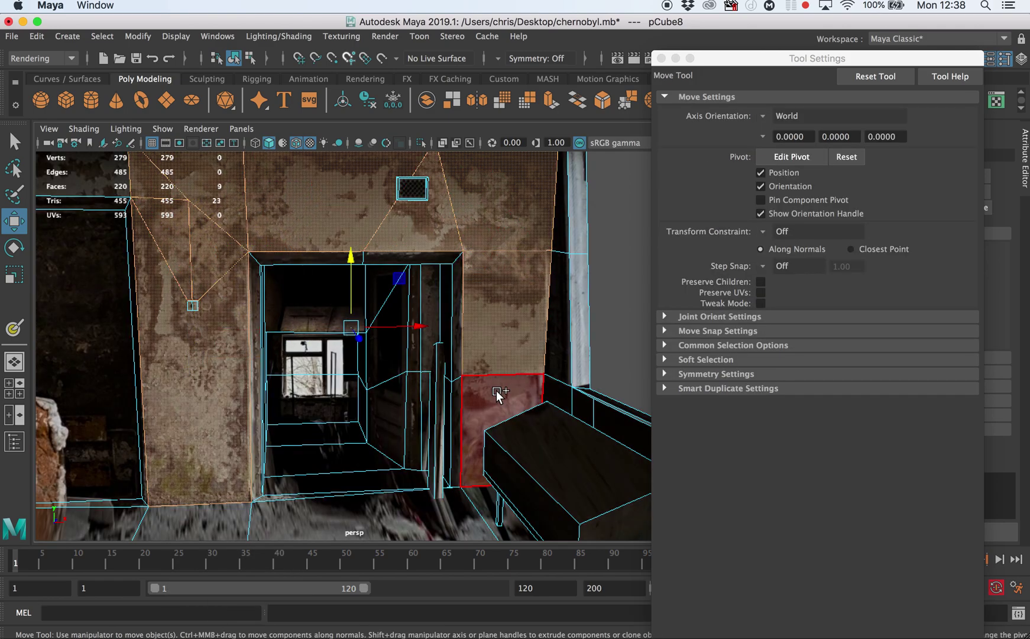
left_click(496, 392, "shift")
- Isolate the selected wall faces in the viewport with textured shading and return to object selection mode
left_click(424, 145)
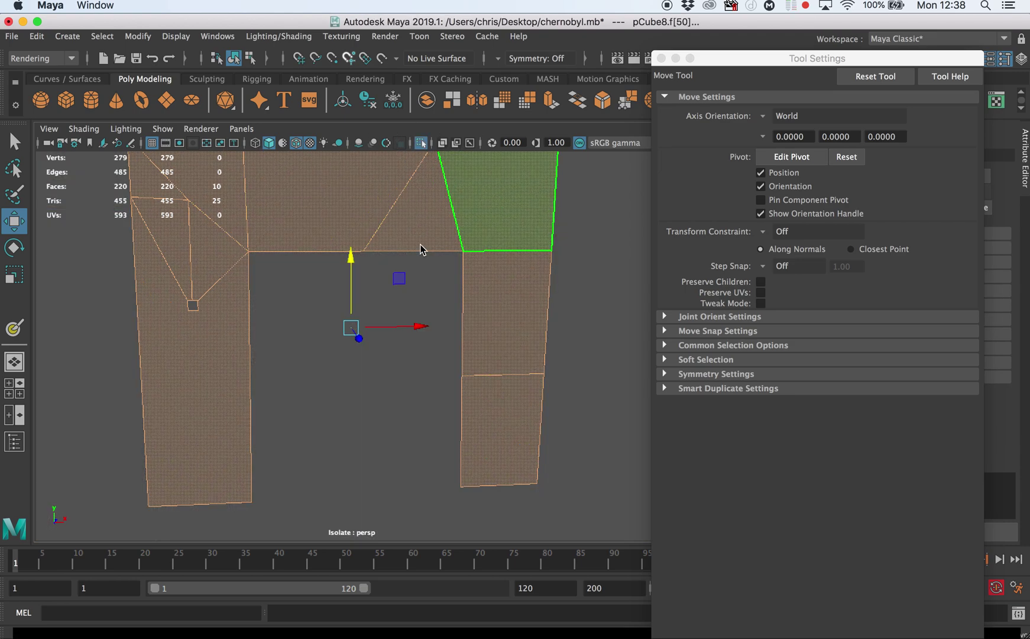
left_click(588, 346)
key("6")
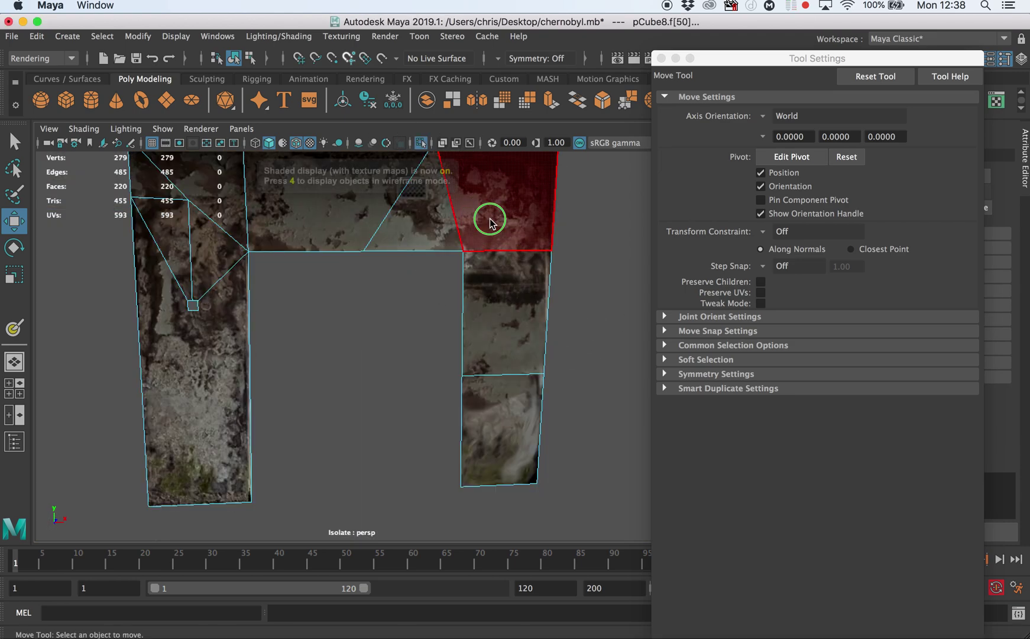
right_click_drag(491, 219, 535, 196)
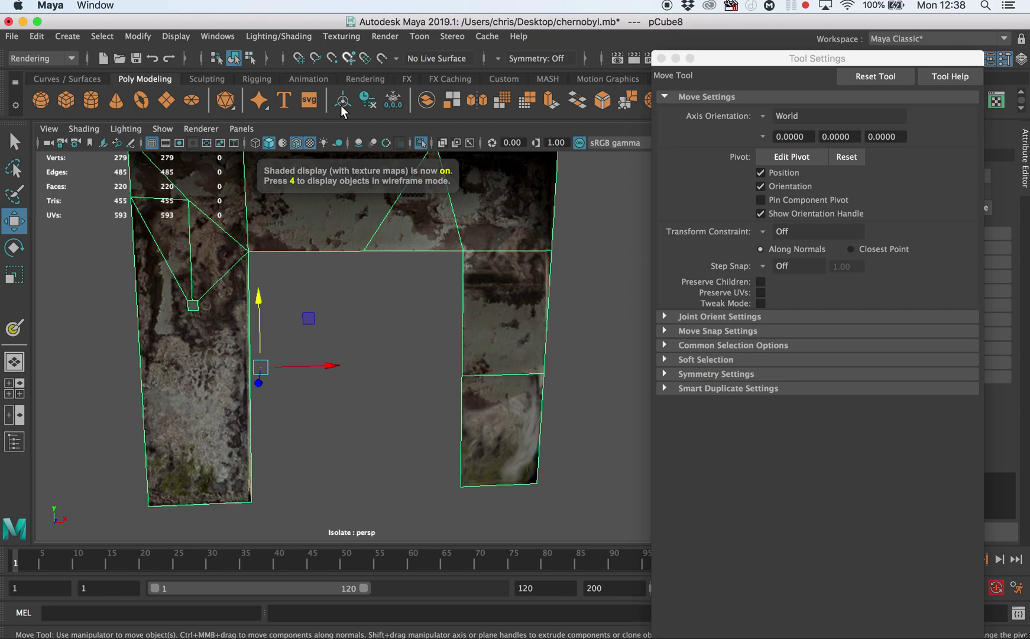
- With the 3D Paint Tool, clone the light-switch wall's plaster and moss onto the isolated strip across the doorway, and raise the brush radius to 1.8563
left_click(335, 36)
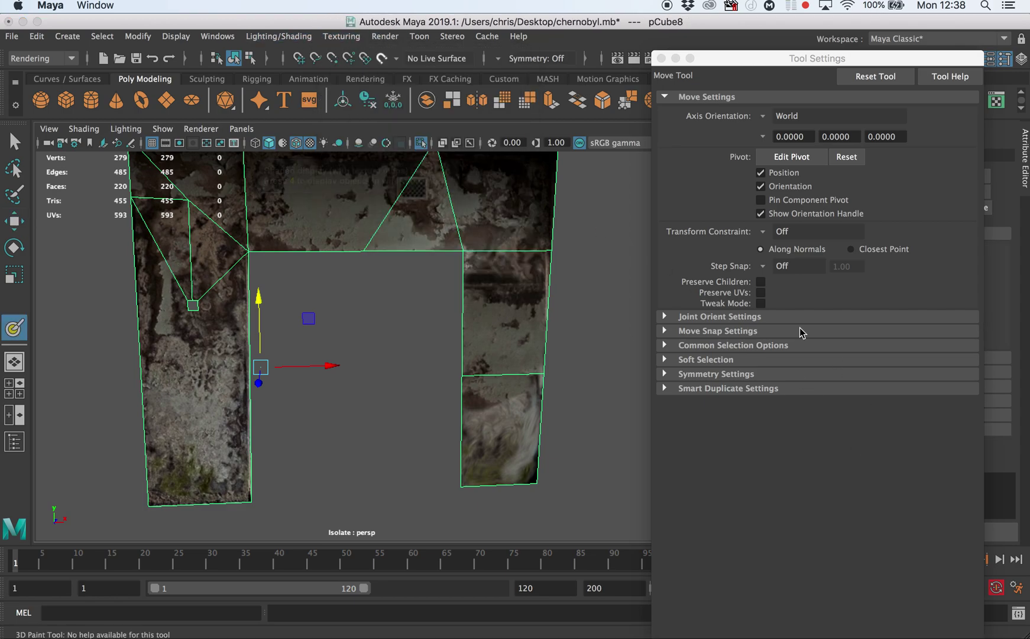
left_click(833, 512)
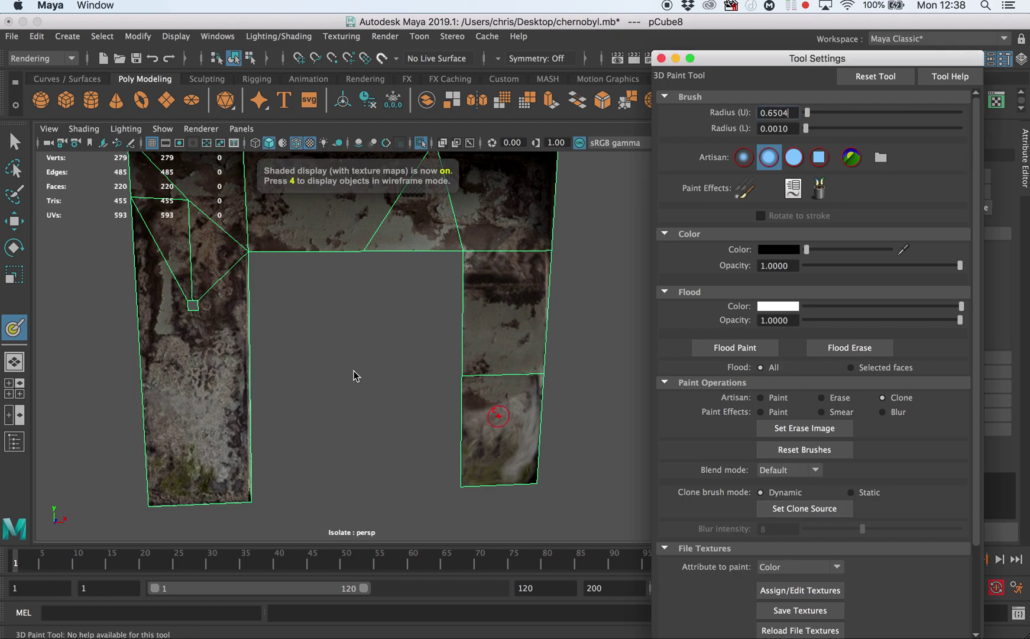
left_click(168, 373)
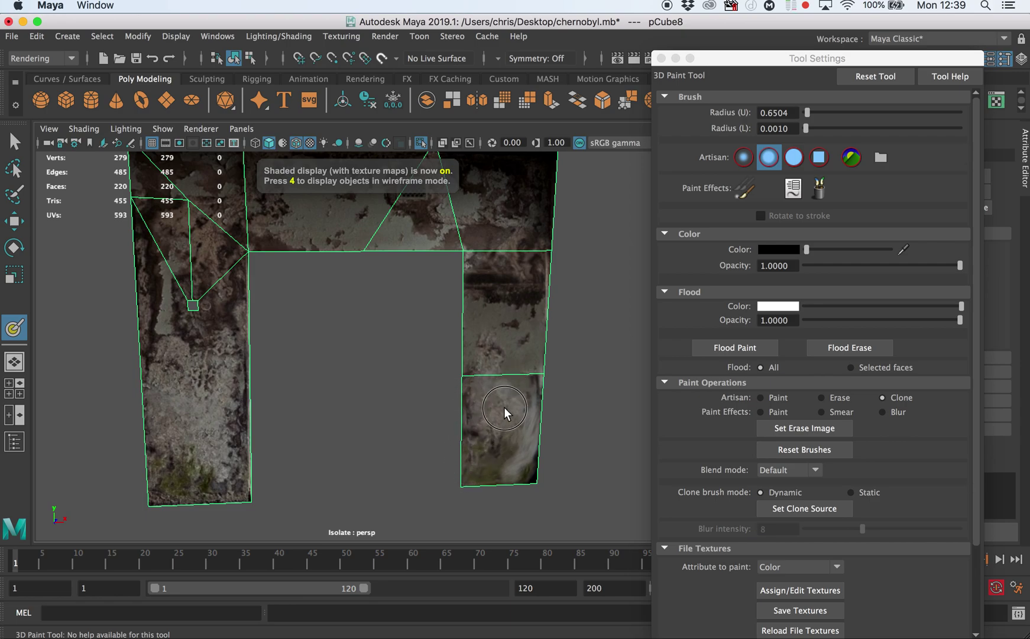
mouse_move(486, 379)
left_mouse_down()
mouse_move(497, 372)
mouse_move(494, 353)
left_mouse_up()
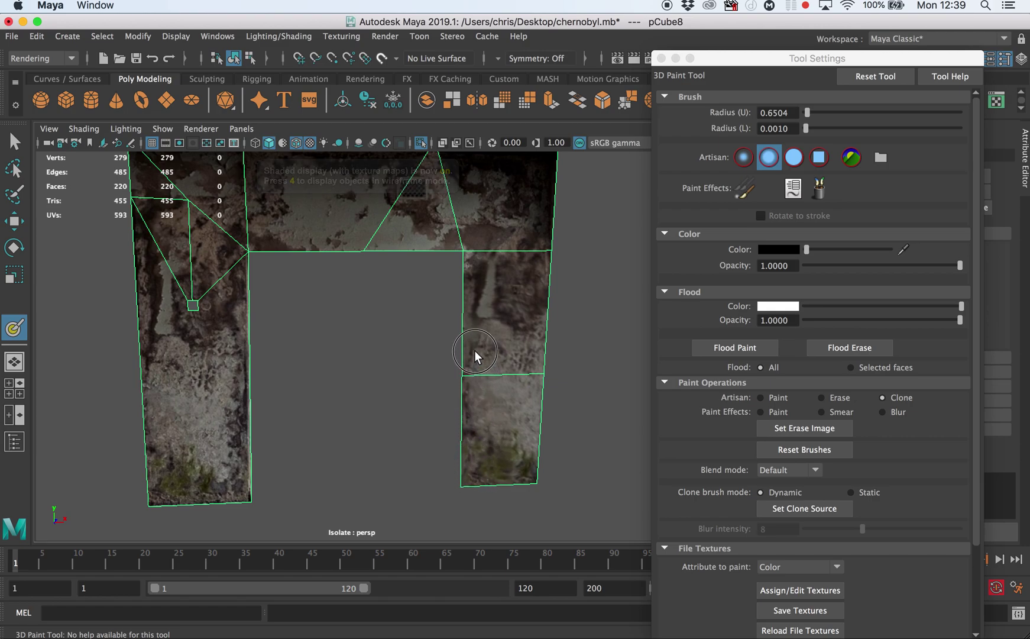
mouse_move(474, 350)
left_mouse_down()
mouse_move(484, 297)
mouse_move(483, 423)
mouse_move(474, 335)
left_mouse_up()
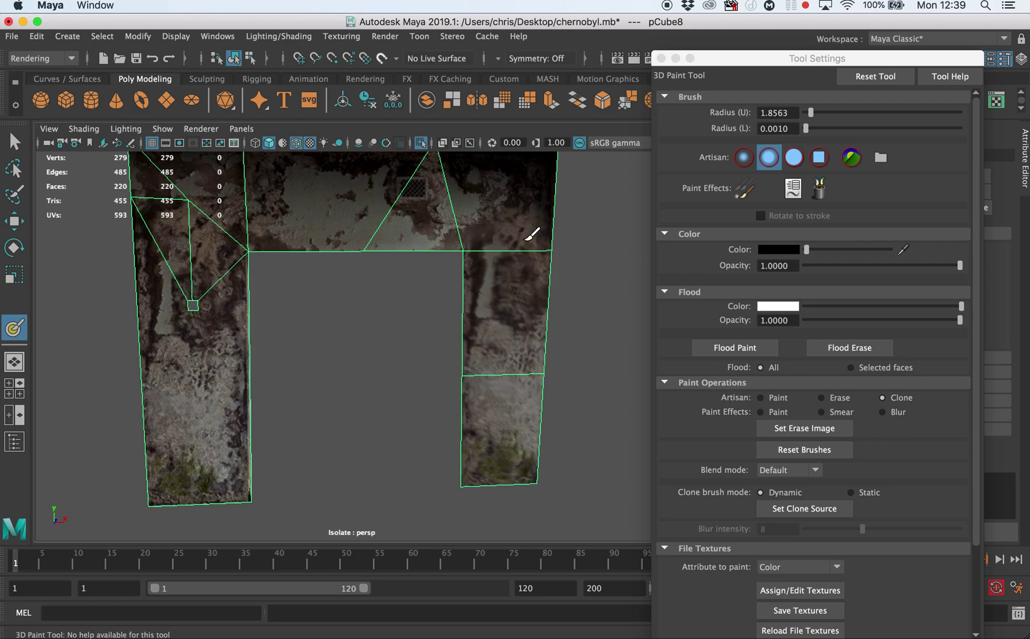
- Clone the pale plaster above the doorway onto the strip's upper part, switching to the solid brush profile and reducing its radius to 0.9263
left_click(769, 508)
left_click(342, 204)
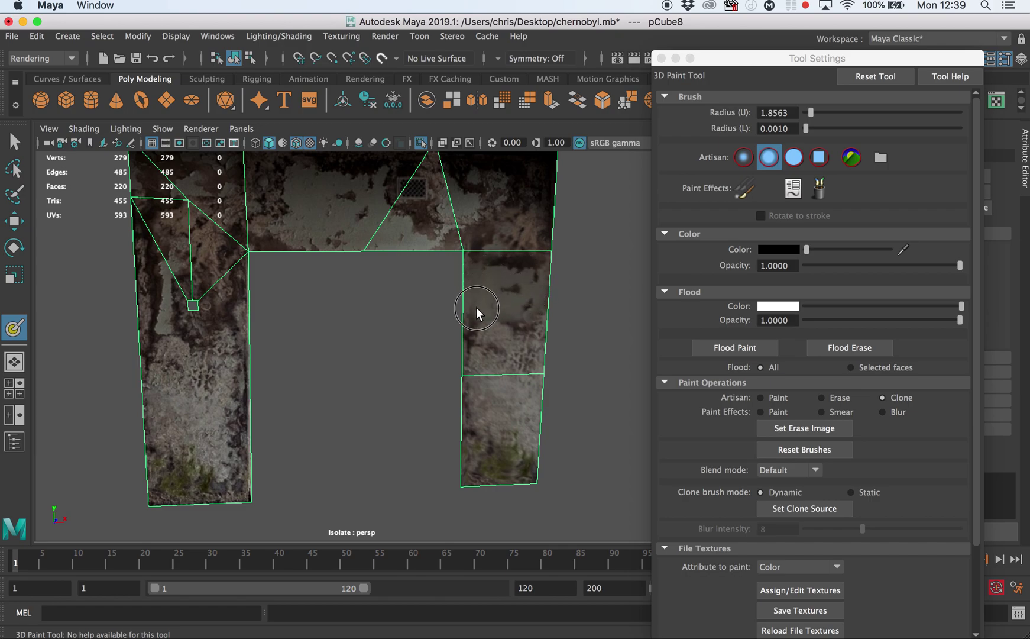
left_click(793, 157)
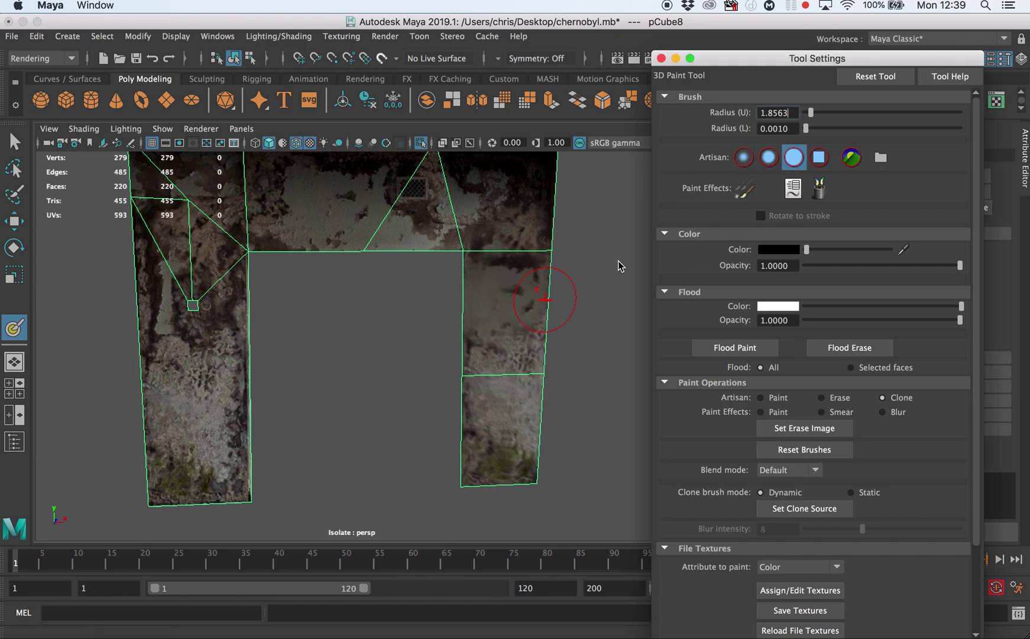
left_click(501, 292)
mouse_move(501, 292)
left_mouse_down()
mouse_move(522, 298)
mouse_move(503, 298)
mouse_move(541, 265)
left_mouse_up()
key("b")
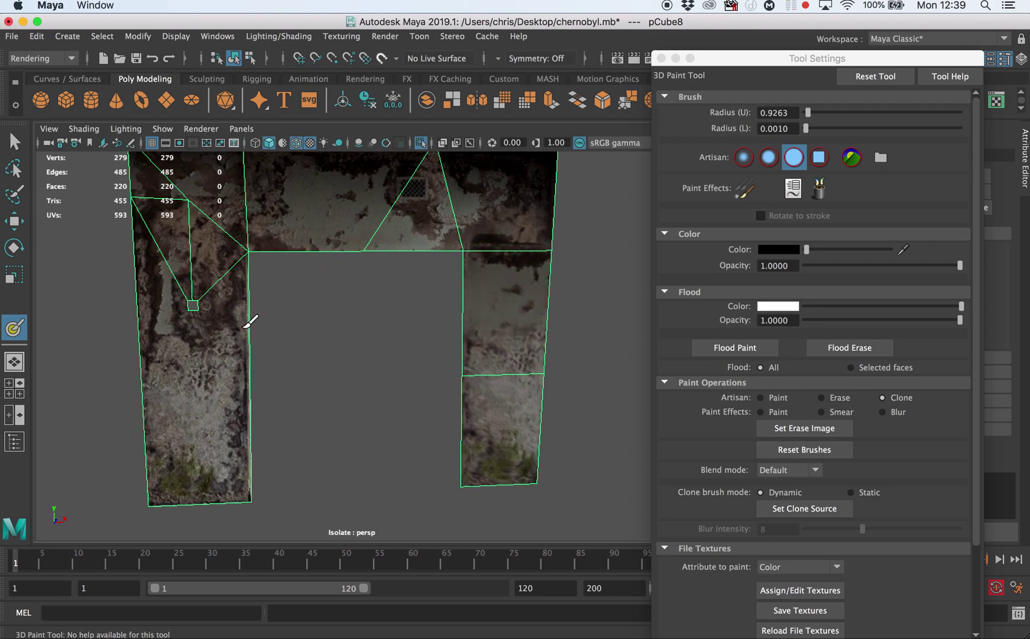
- Sample the plaster above the doorway and clone it down the wall strip on the doorway's right side with the solid brush
left_click(785, 508)
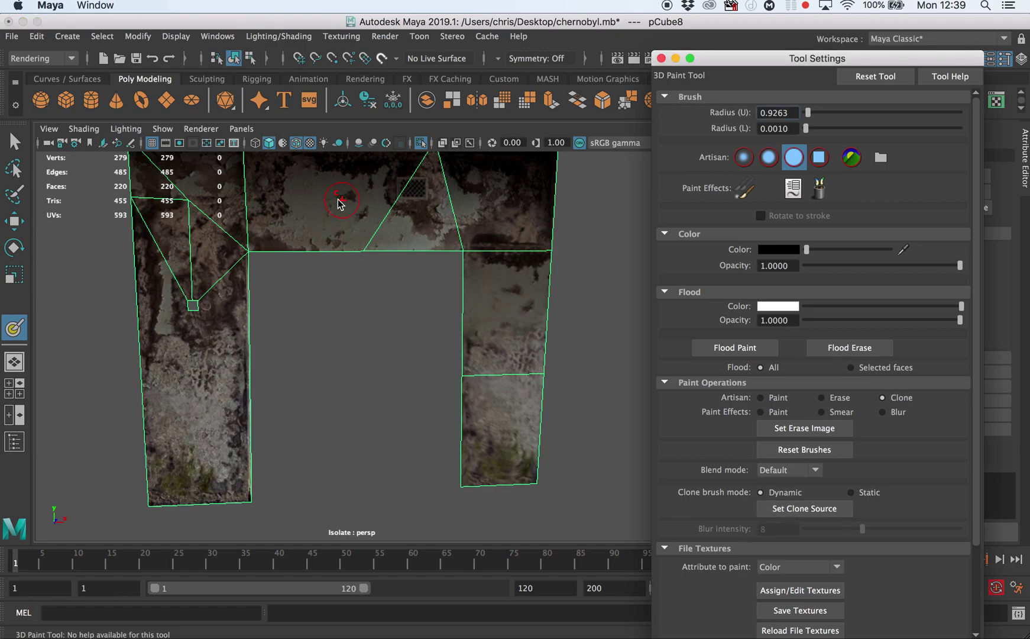
left_click(284, 210)
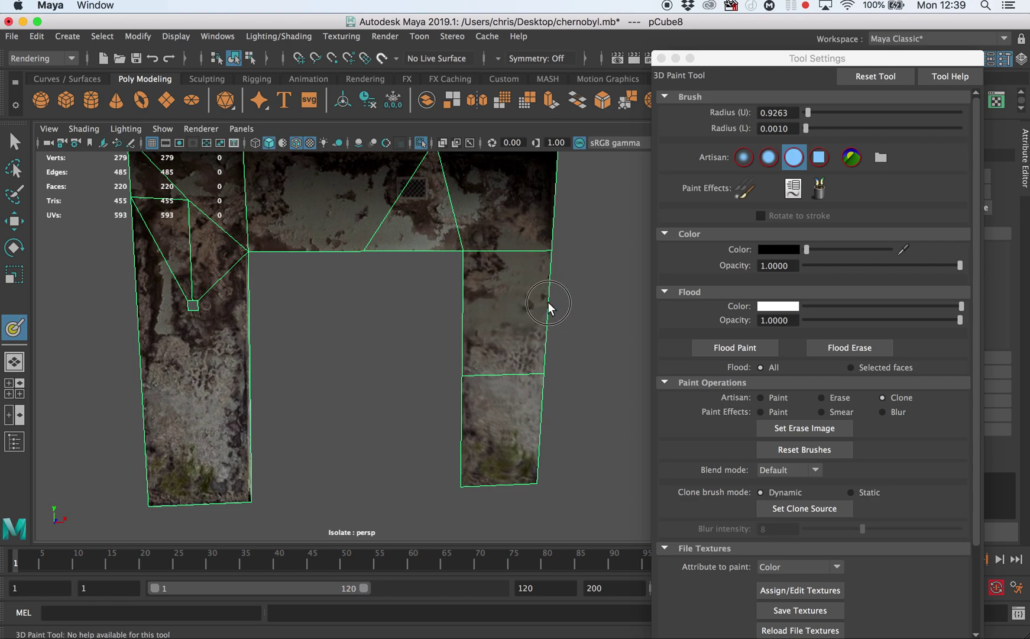
left_click(800, 507)
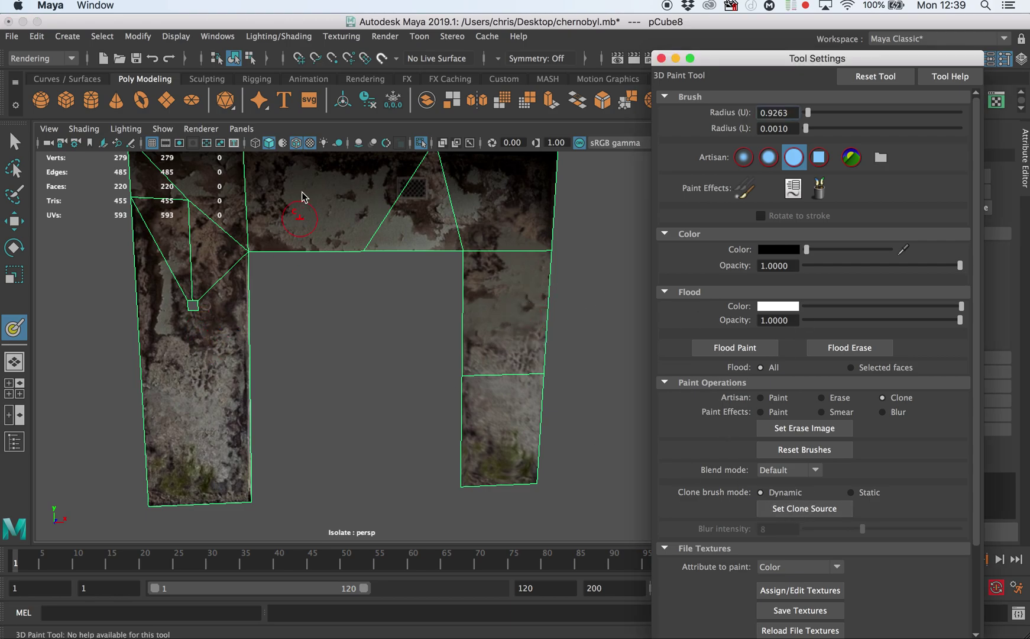
left_click(283, 193)
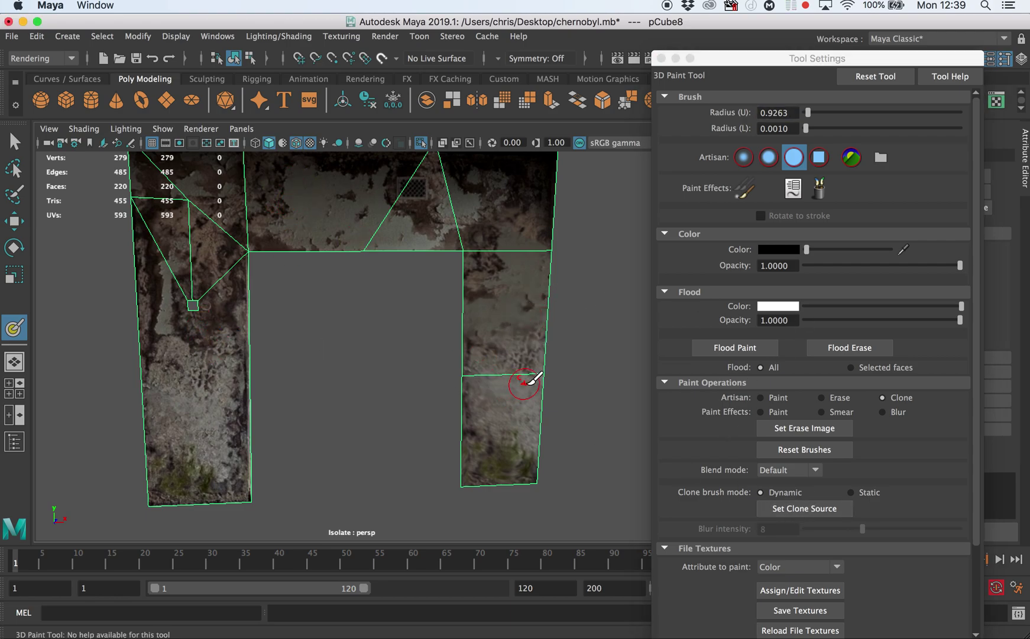
left_click_drag(528, 387, 537, 361)
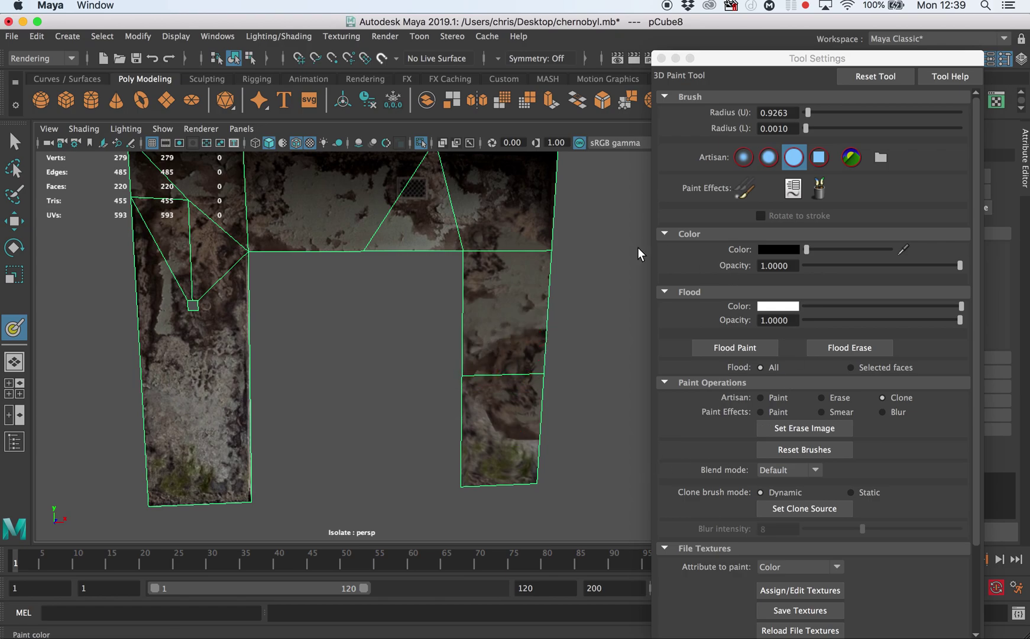
- Switch to the soft brush profile and clone more plaster from above the doorway over the strip to its right
left_click(767, 164)
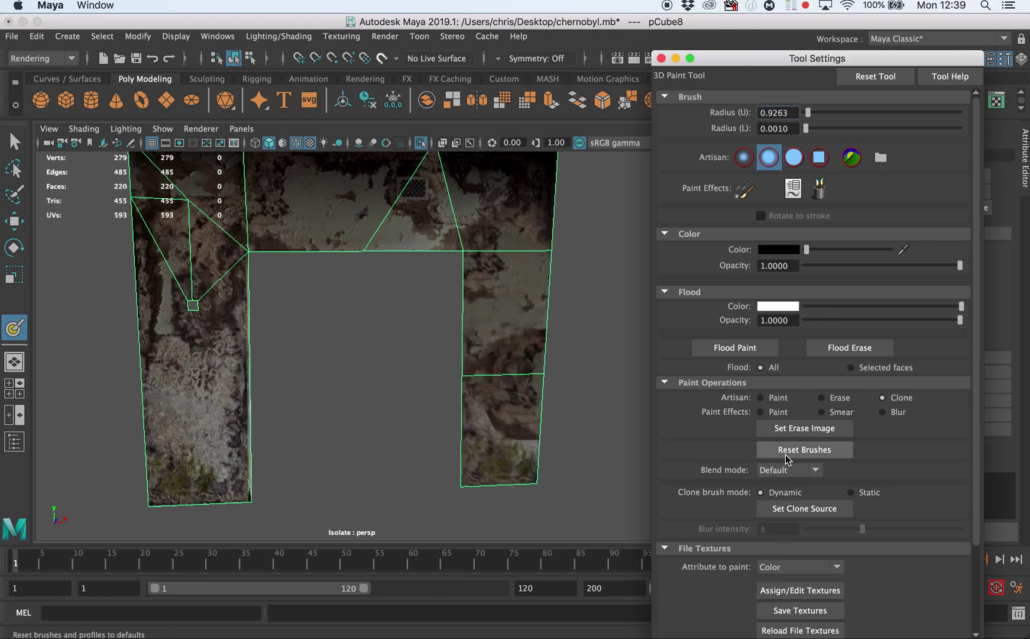
left_click(794, 514)
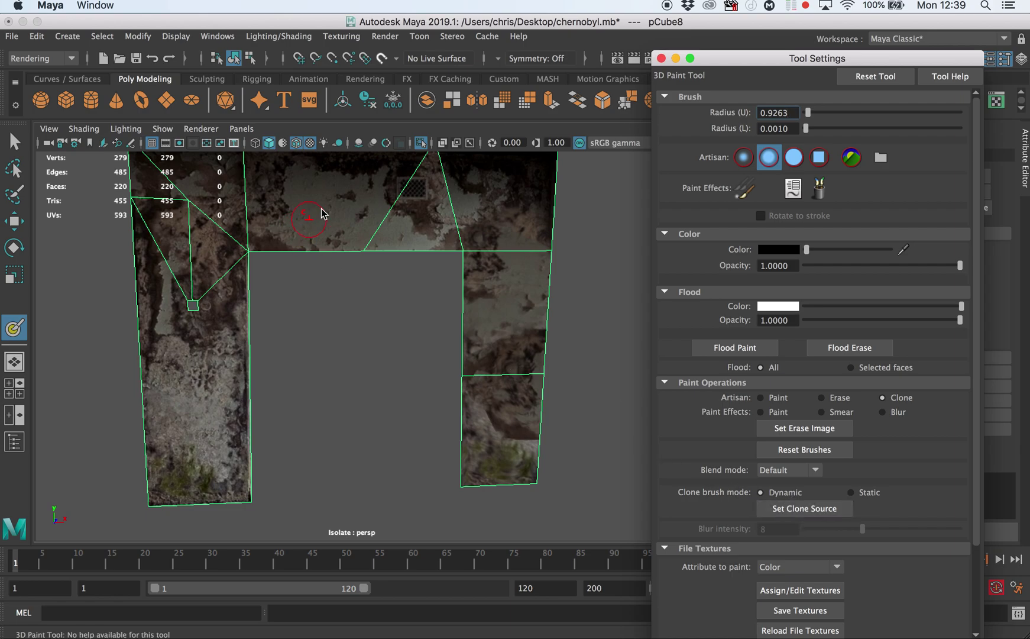
left_click(358, 192)
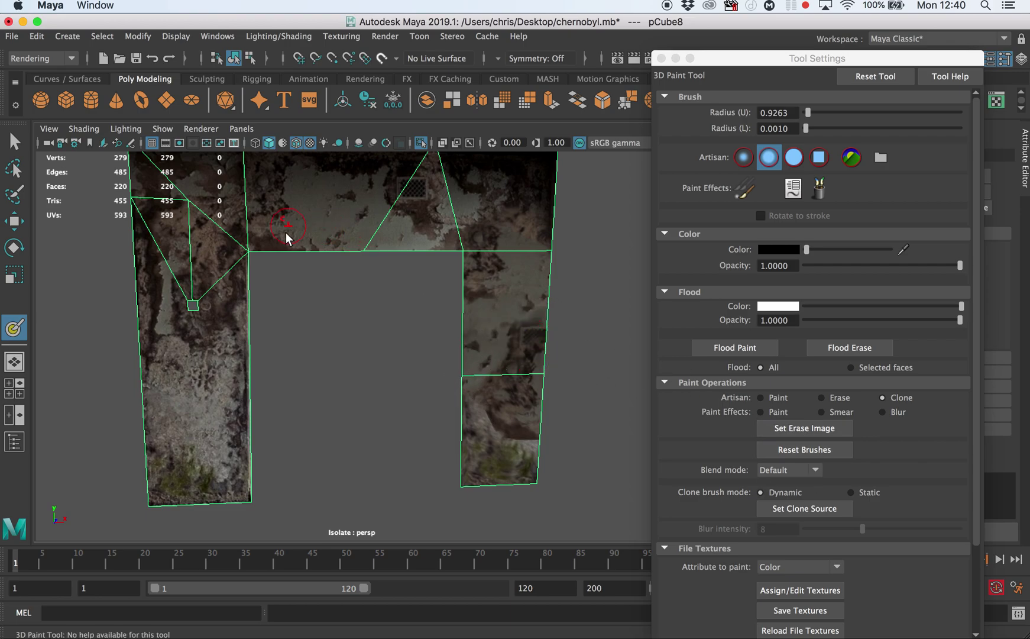
left_click(805, 512)
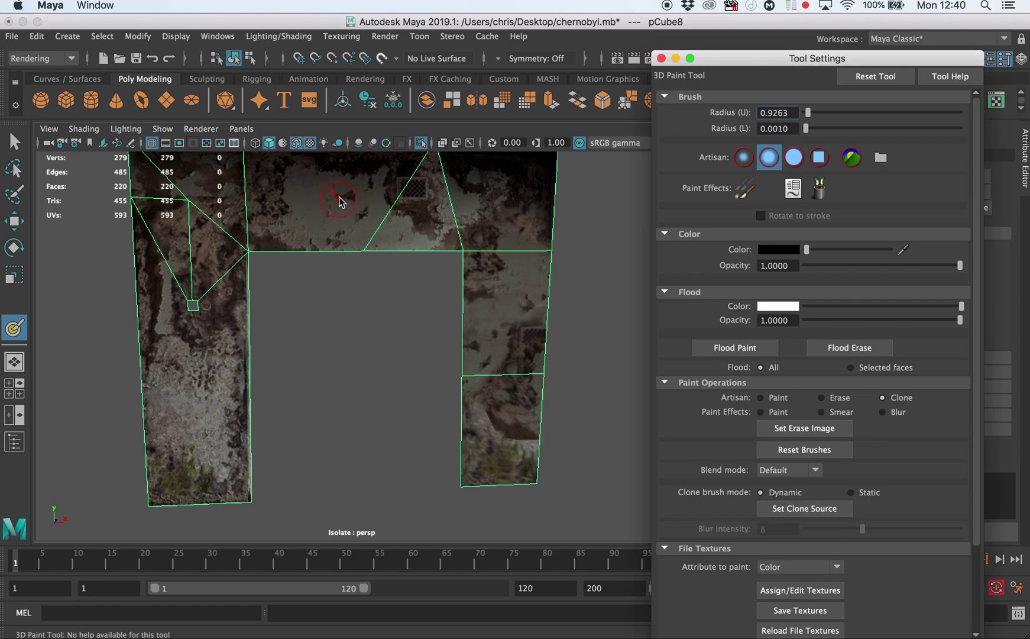
left_click(276, 197)
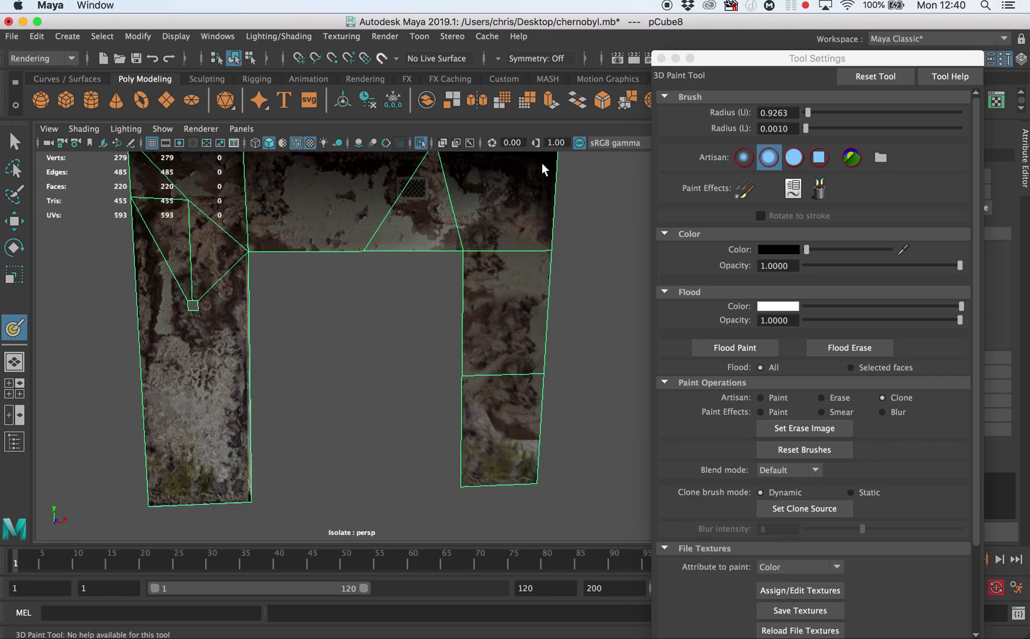
- Turn off viewport isolation and clone the dark door panel's texture over the peeling furniture image projected onto it
left_click(421, 142)
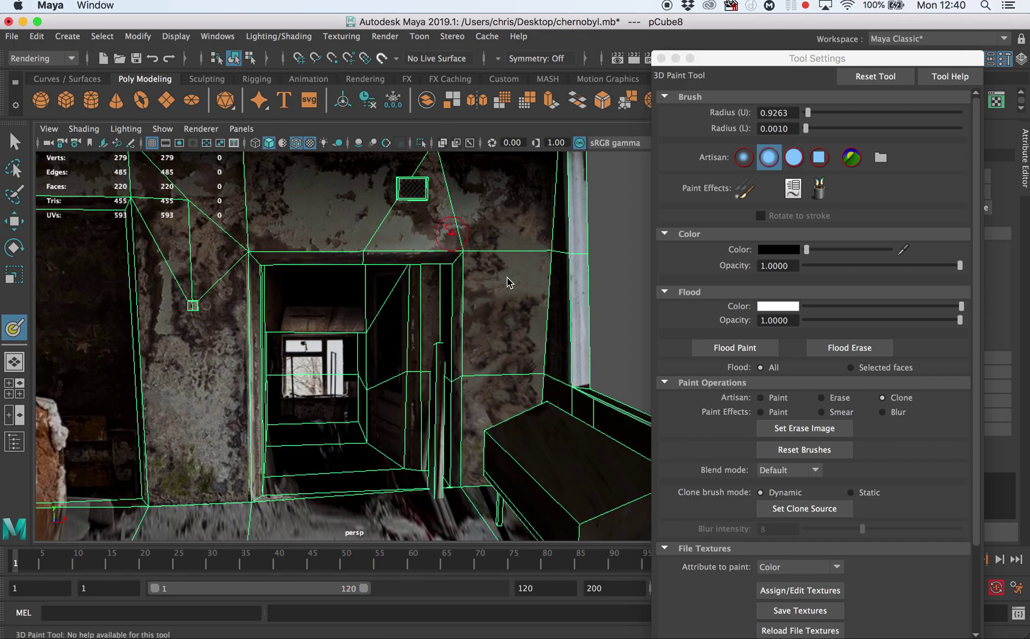
left_click_drag(506, 278, 423, 262, "alt")
right_click_drag(424, 262, 425, 299, "alt")
left_click_drag(425, 301, 408, 288, "alt")
middle_click_drag(408, 288, 444, 350, "alt")
right_click_drag(425, 357, 423, 324, "alt")
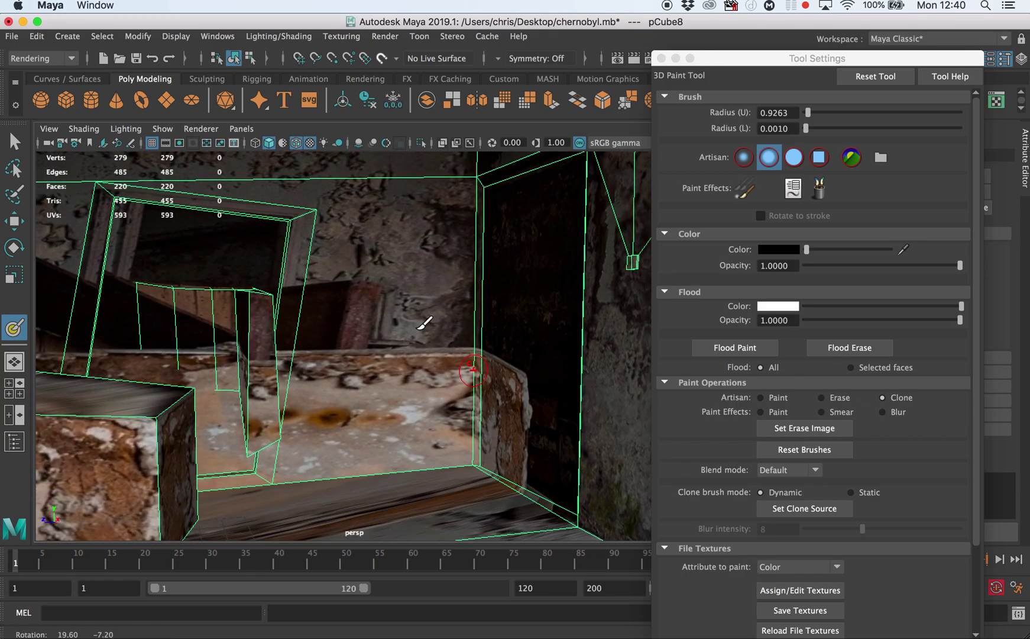
left_click_drag(452, 319, 545, 322, "alt")
middle_click_drag(455, 311, 385, 315, "alt")
right_click_drag(384, 315, 458, 293, "alt")
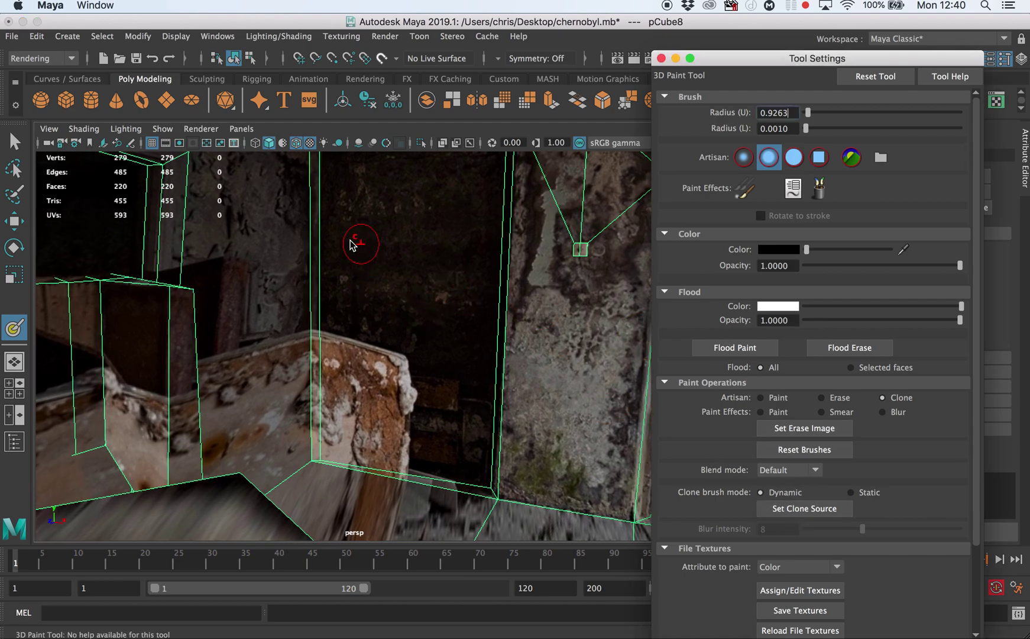
middle_click_drag(356, 239, 350, 269, "alt")
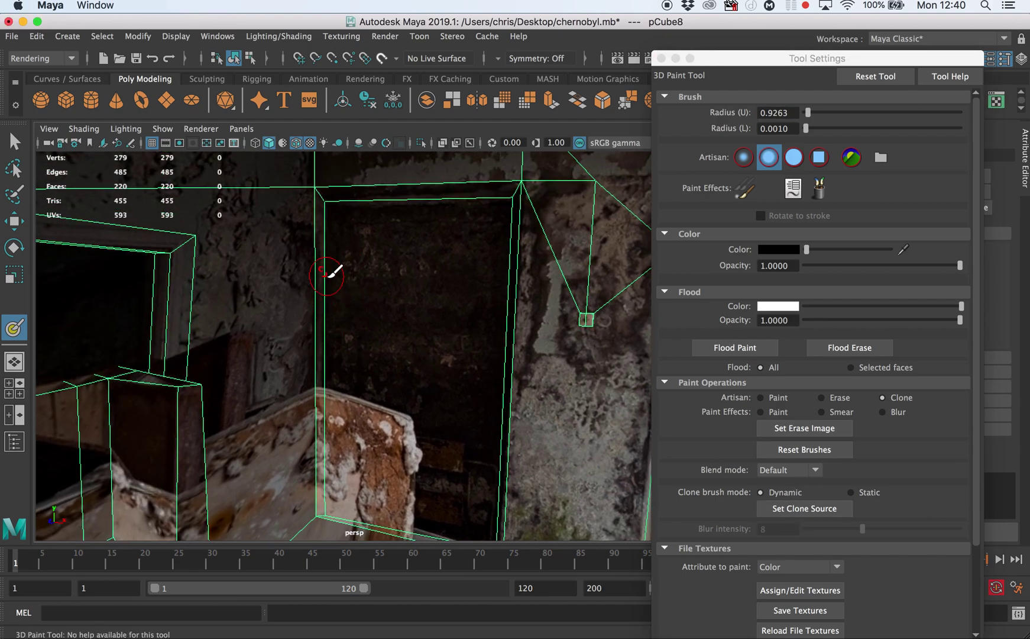
mouse_move(327, 390)
left_mouse_down()
mouse_move(347, 416)
mouse_move(407, 425)
mouse_move(347, 400)
mouse_move(340, 430)
mouse_move(418, 446)
mouse_move(422, 461)
mouse_move(344, 451)
mouse_move(336, 469)
mouse_move(404, 480)
mouse_move(336, 446)
mouse_move(333, 386)
mouse_move(319, 509)
mouse_move(384, 520)
mouse_move(361, 491)
mouse_move(407, 503)
mouse_move(342, 489)
mouse_move(411, 474)
mouse_move(406, 508)
left_mouse_up()
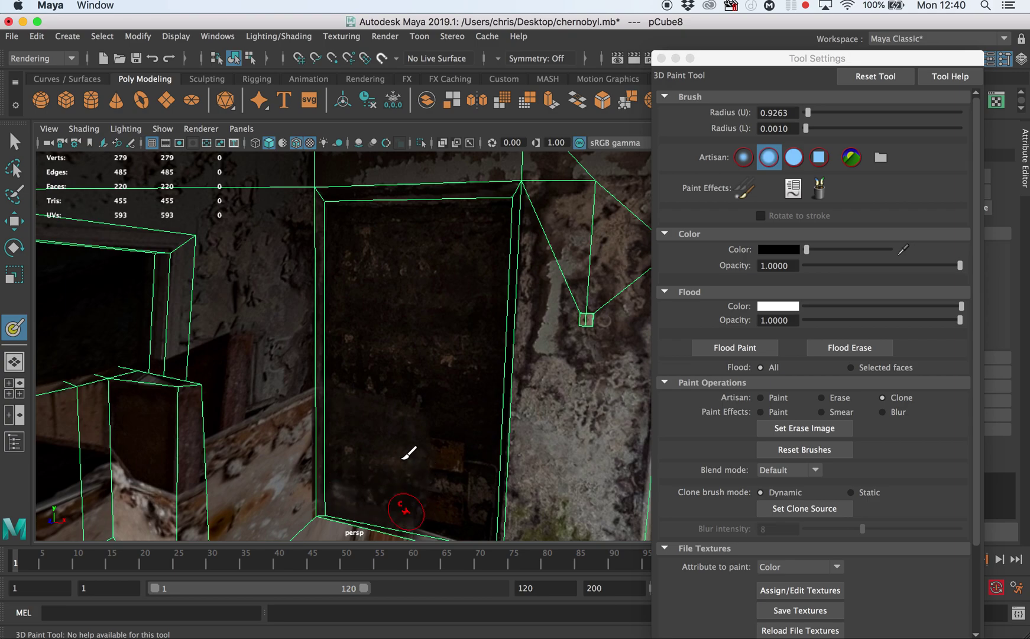
- Clone wall plaster over the projected furniture on the wall between the leaning frame and the dark door panel
left_click_drag(361, 459, 327, 455, "alt")
left_click_drag(357, 323, 397, 300, "alt")
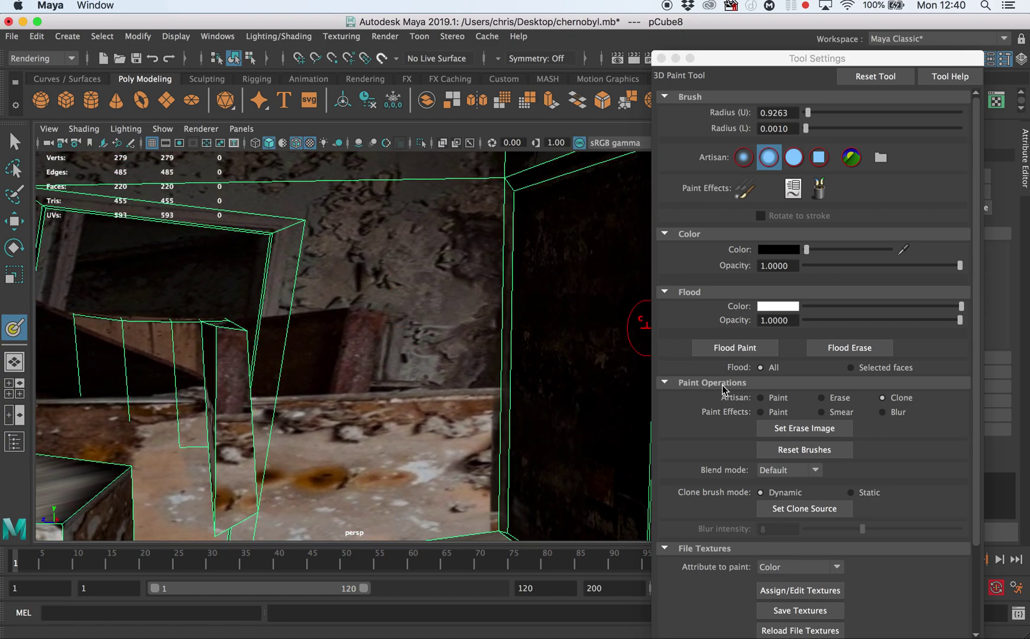
left_click(815, 512)
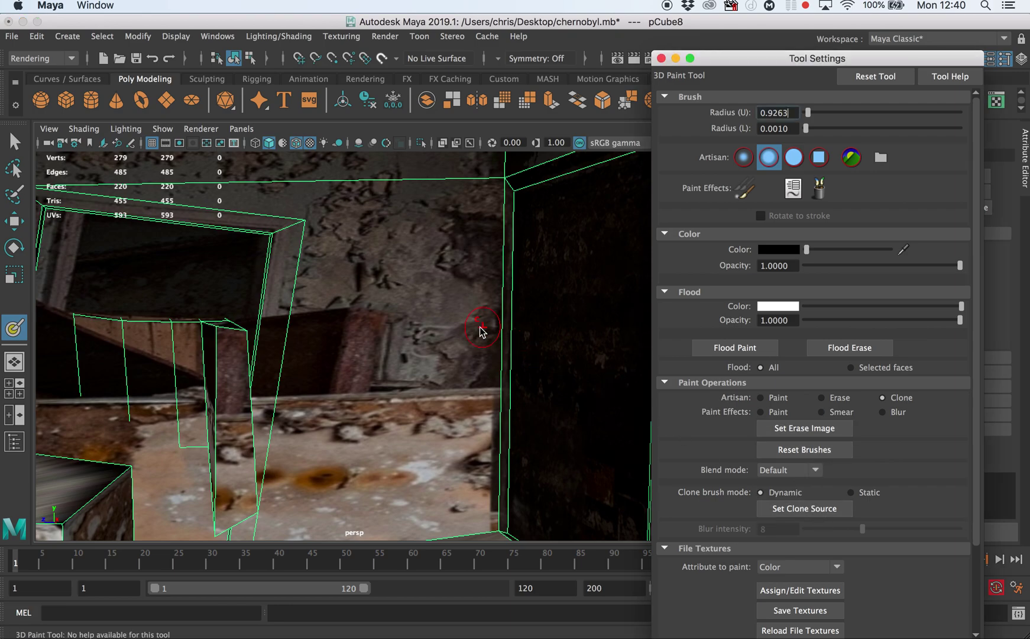
left_click_drag(482, 330, 488, 302, "alt")
mouse_move(488, 302)
middle_mouse_down("alt")
mouse_move(530, 371)
mouse_move(485, 246)
middle_mouse_up("alt")
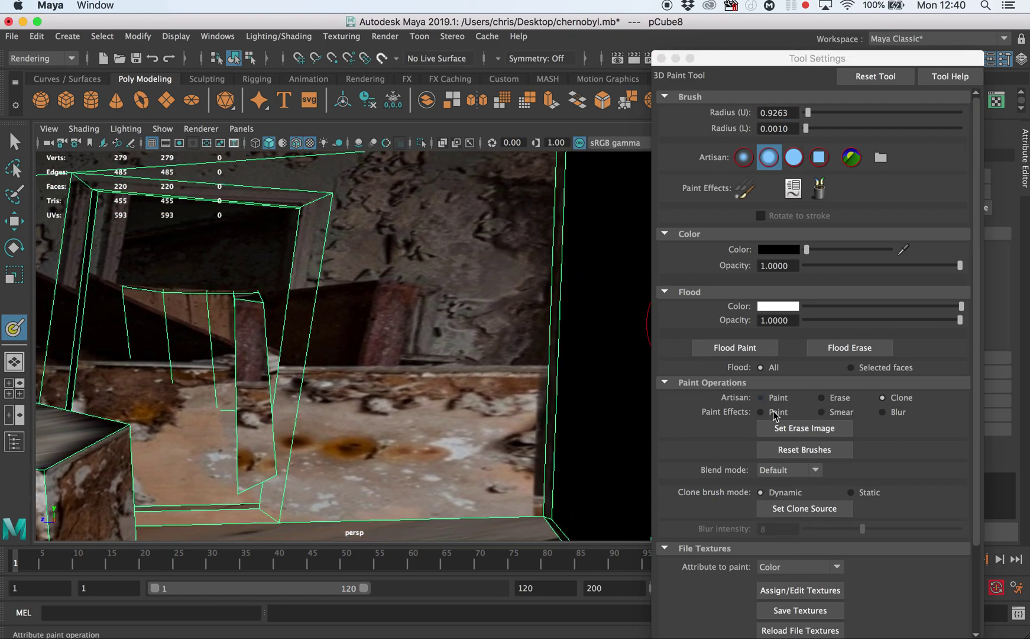
left_click(782, 508)
middle_click_drag(486, 289, 497, 352, "alt")
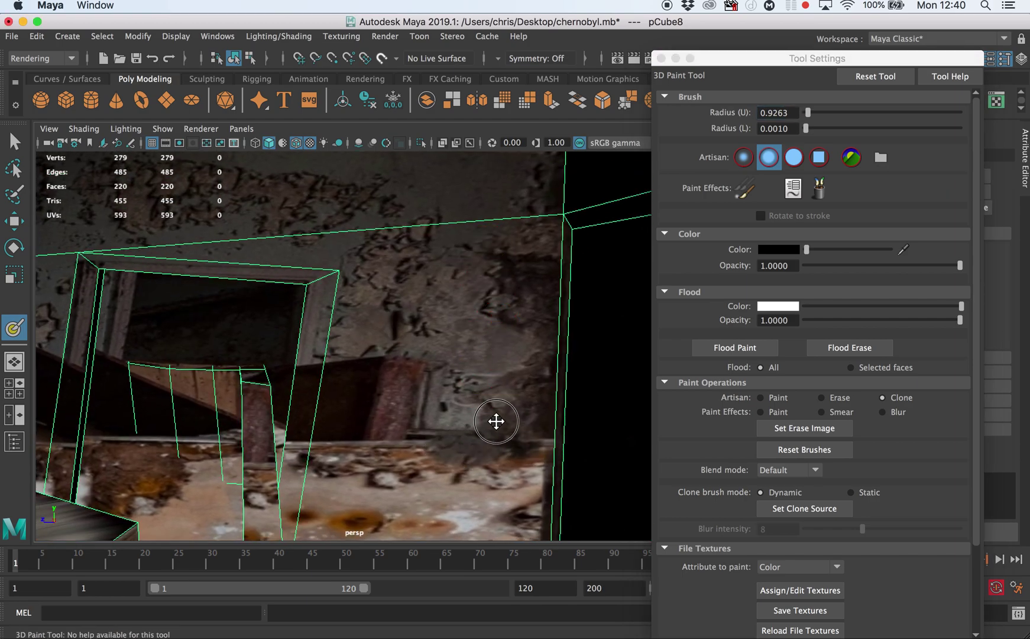
mouse_move(533, 453)
left_mouse_down()
mouse_move(536, 474)
mouse_move(520, 497)
mouse_move(423, 448)
mouse_move(359, 461)
mouse_move(407, 415)
mouse_move(324, 432)
mouse_move(370, 383)
mouse_move(414, 366)
mouse_move(345, 370)
mouse_move(323, 419)
mouse_move(313, 470)
mouse_move(517, 520)
left_mouse_up()
middle_click_drag(374, 368, 396, 231, "alt")
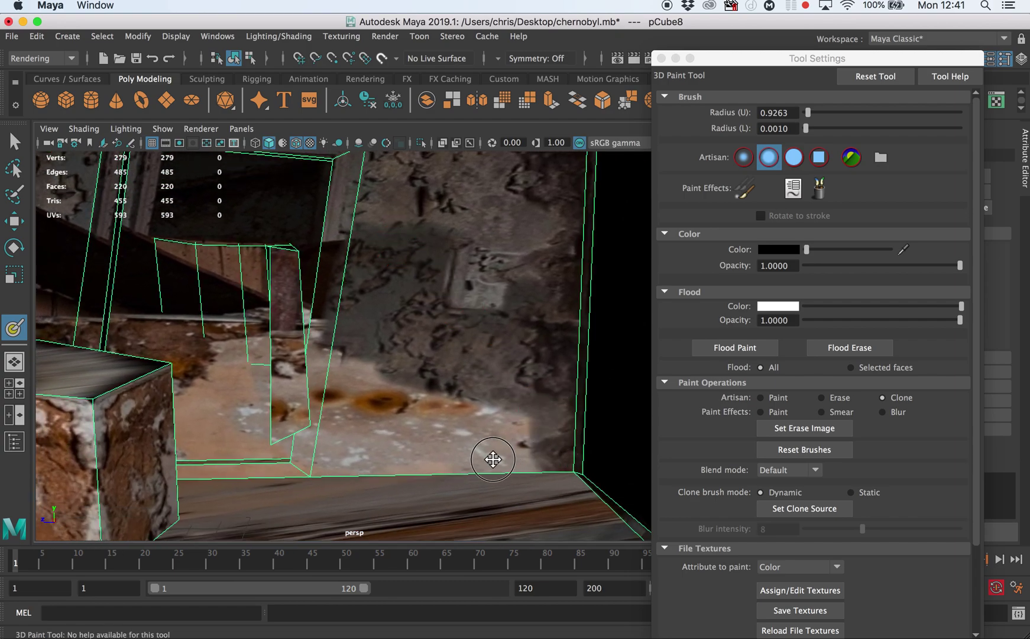
mouse_move(493, 459)
left_mouse_down()
mouse_move(352, 453)
mouse_move(538, 443)
mouse_move(377, 409)
mouse_move(460, 405)
mouse_move(334, 350)
mouse_move(314, 452)
mouse_move(340, 467)
left_mouse_up()
- Clone plaster over the pale rectangular patch and the remaining projected fragments beside the leaning frame
left_click(760, 484)
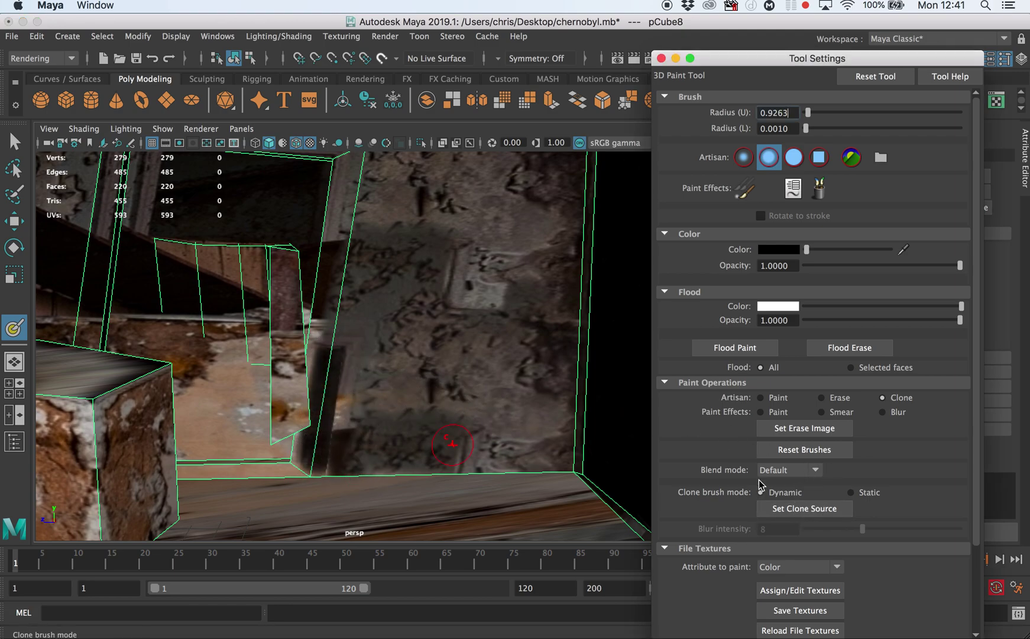
left_click_drag(443, 225, 463, 232, "alt")
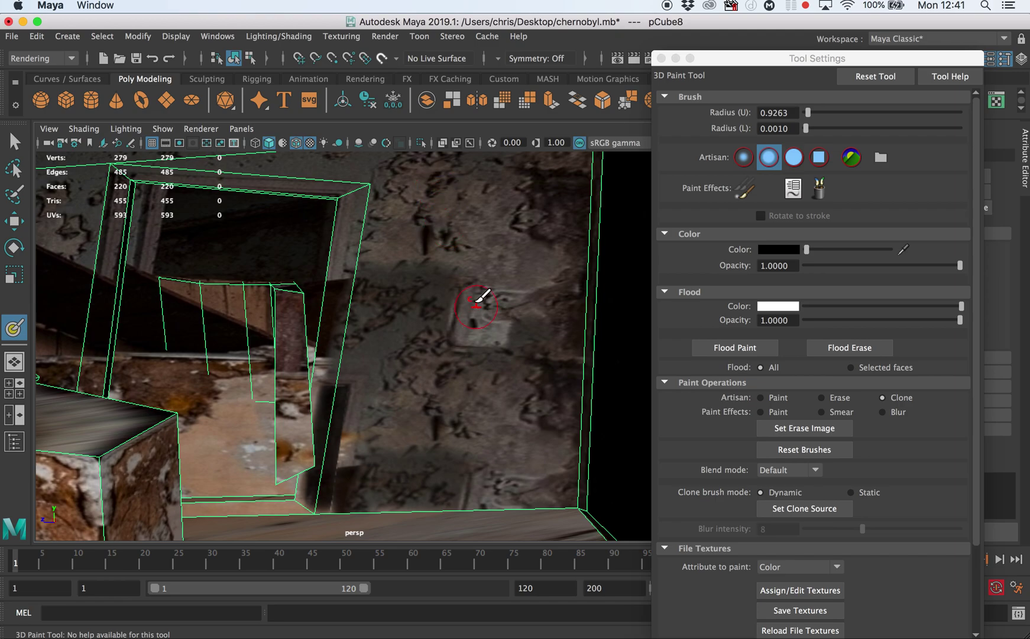
mouse_move(476, 304)
left_mouse_down()
mouse_move(462, 301)
mouse_move(522, 295)
mouse_move(452, 339)
left_mouse_up()
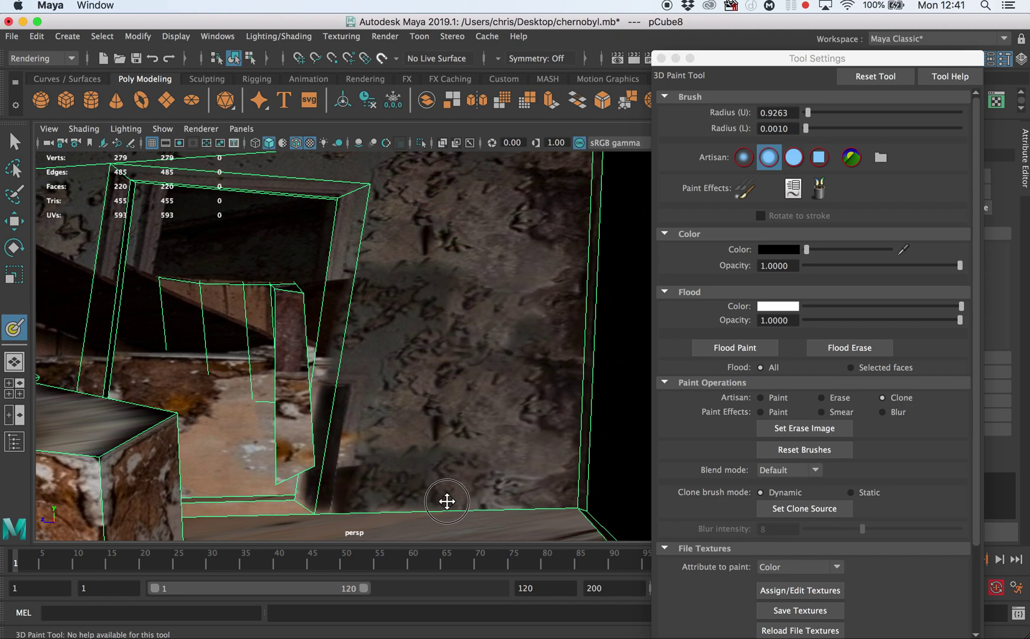
left_click_drag(377, 449, 435, 457)
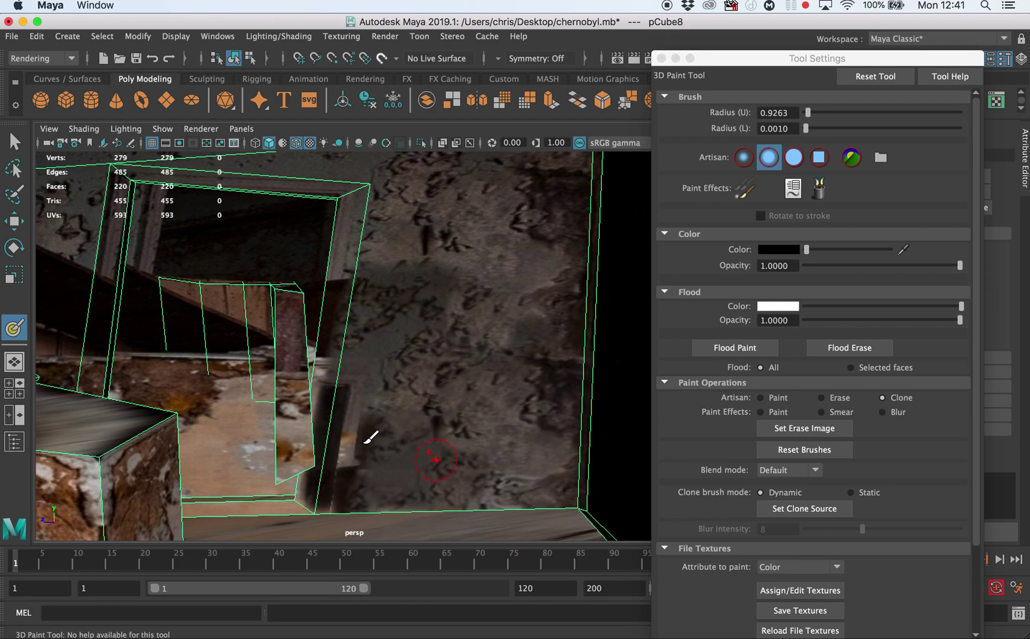
left_click_drag(339, 464, 350, 433)
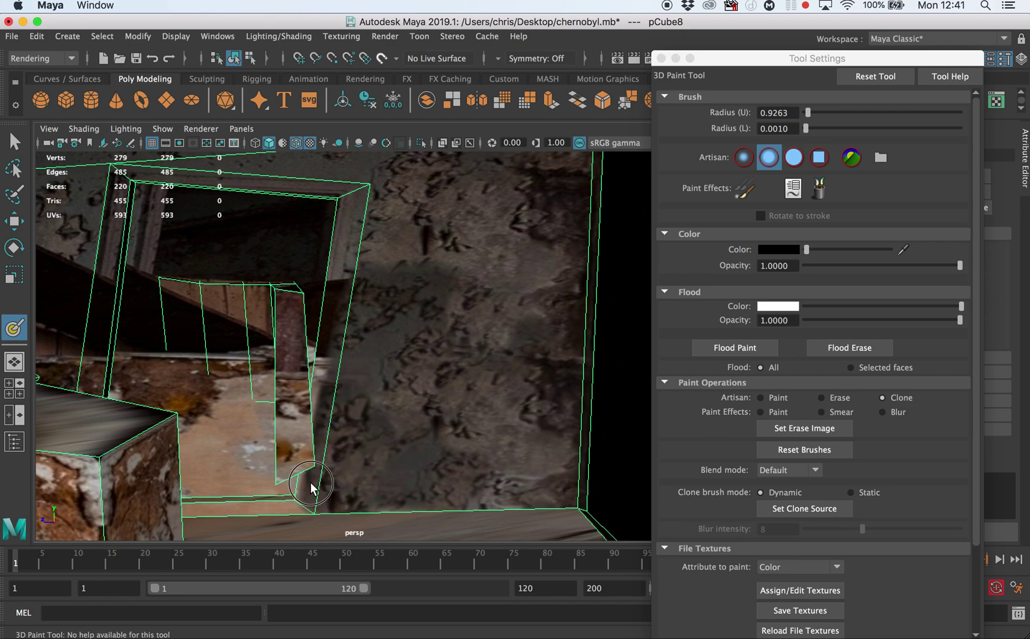
left_click_drag(312, 487, 321, 367)
- Sample the grey floor and clone it over the brown streaks on the floor section along the plastered wall
mouse_move(504, 380)
left_mouse_down("alt")
mouse_move(429, 368)
mouse_move(495, 355)
mouse_move(470, 356)
mouse_move(448, 367)
mouse_move(460, 359)
mouse_move(491, 372)
mouse_move(445, 378)
mouse_move(414, 408)
mouse_move(430, 396)
left_mouse_up("alt")
left_click_drag(358, 373, 452, 256, "alt")
mouse_move(412, 271)
middle_mouse_down("alt")
mouse_move(426, 377)
mouse_move(439, 398)
middle_mouse_up("alt")
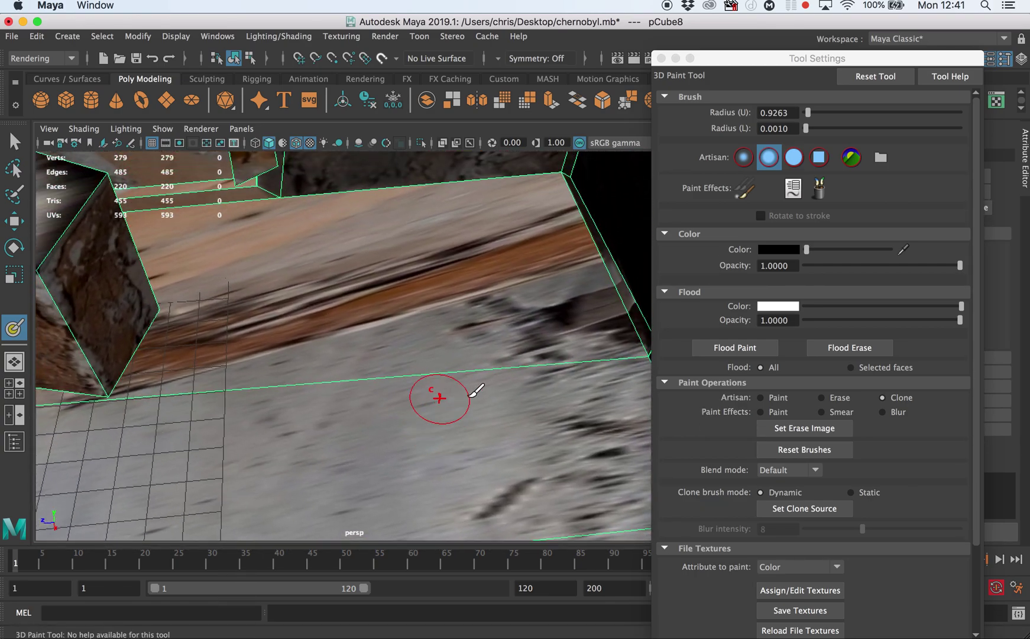
left_click(804, 509)
left_click(459, 405)
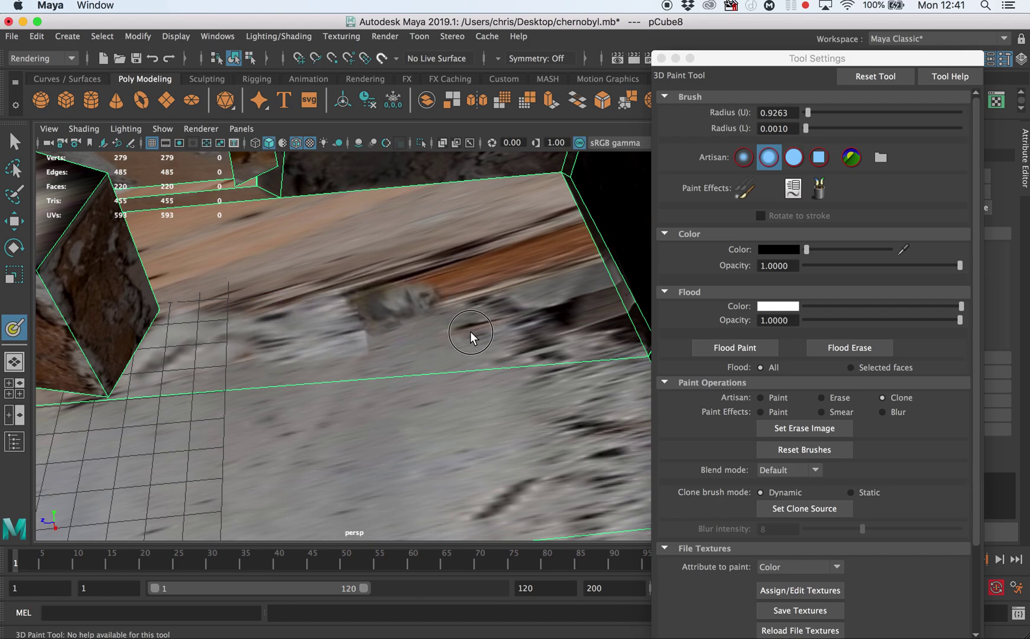
left_click_drag(470, 330, 514, 266)
- Resample the clean grey floor and clone it over the dark mismatched patch in the floor section by the wall
left_click_drag(501, 401, 492, 356, "alt")
left_click_drag(470, 414, 386, 410, "alt")
right_click_drag(300, 386, 364, 355, "alt")
left_click_drag(363, 359, 330, 327, "alt")
scroll(343, 332, "up", 10)
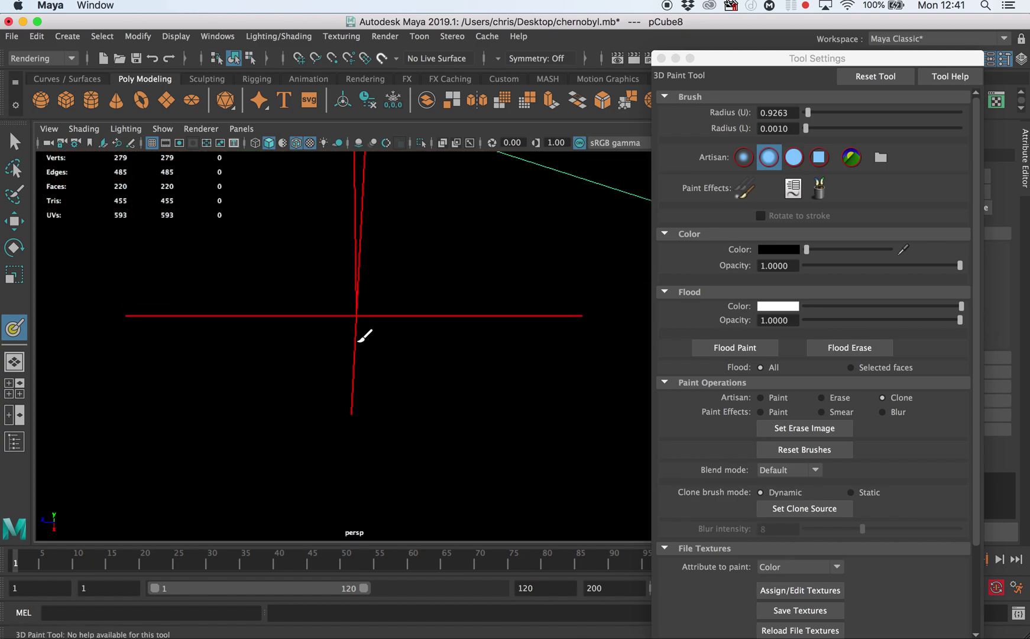
middle_click_drag(356, 347, 344, 308, "alt")
scroll(378, 310, "down", 8)
middle_click_drag(412, 312, 392, 380, "alt")
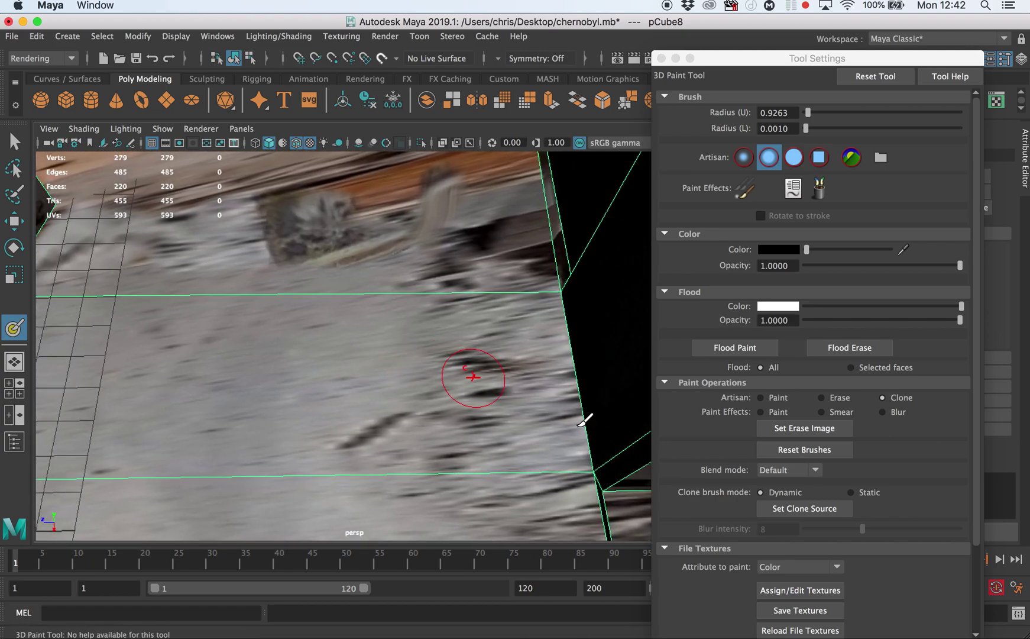
left_click(798, 512)
left_click(349, 449)
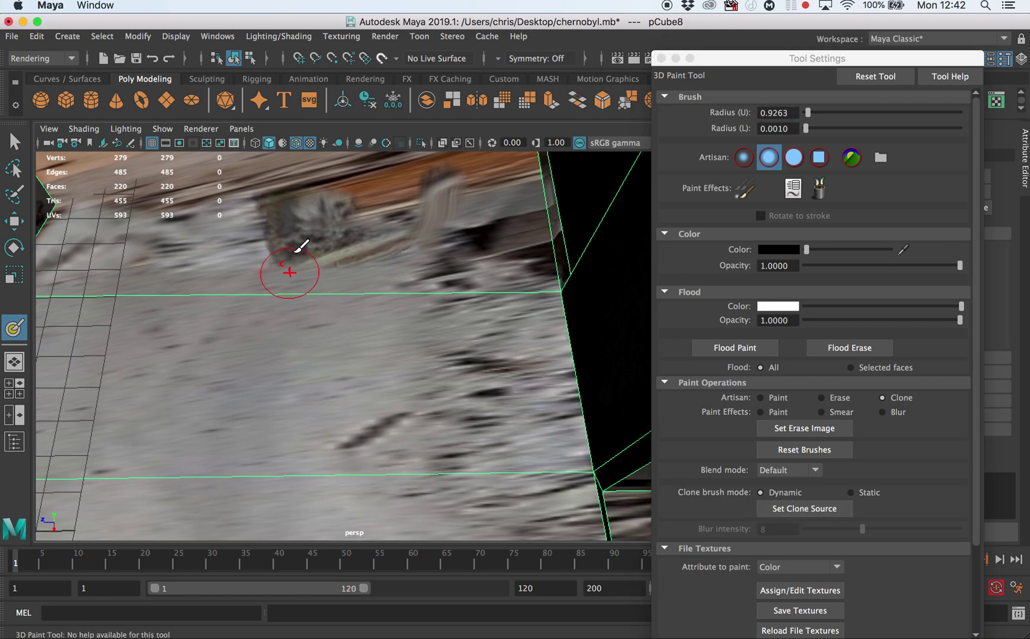
mouse_move(288, 273)
left_mouse_down()
mouse_move(269, 229)
mouse_move(325, 257)
left_mouse_up()
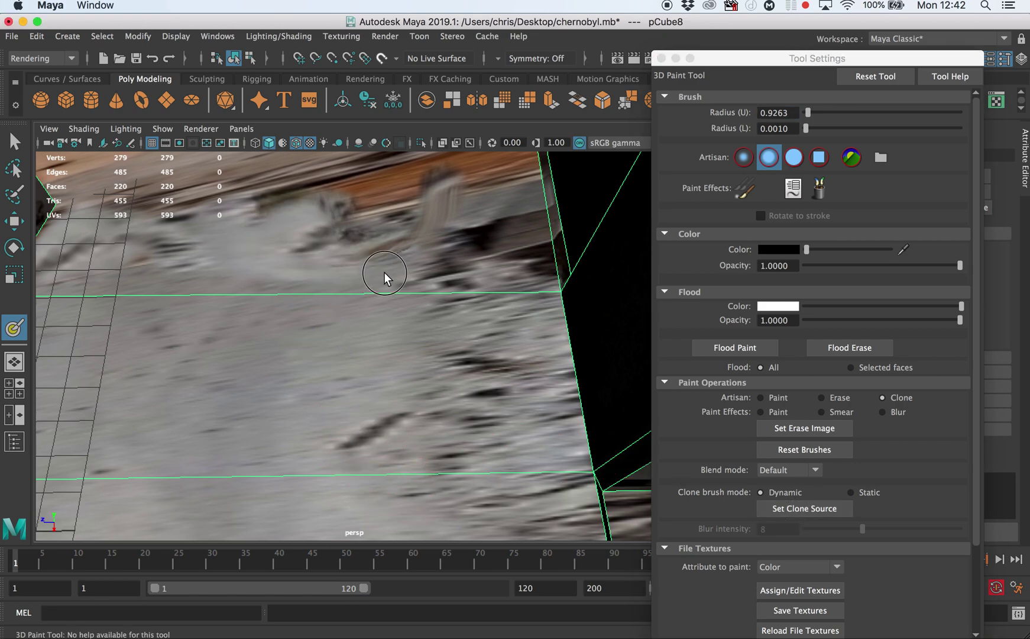
mouse_move(384, 272)
left_mouse_down()
mouse_move(395, 264)
mouse_move(259, 189)
mouse_move(344, 195)
mouse_move(338, 282)
left_mouse_up()
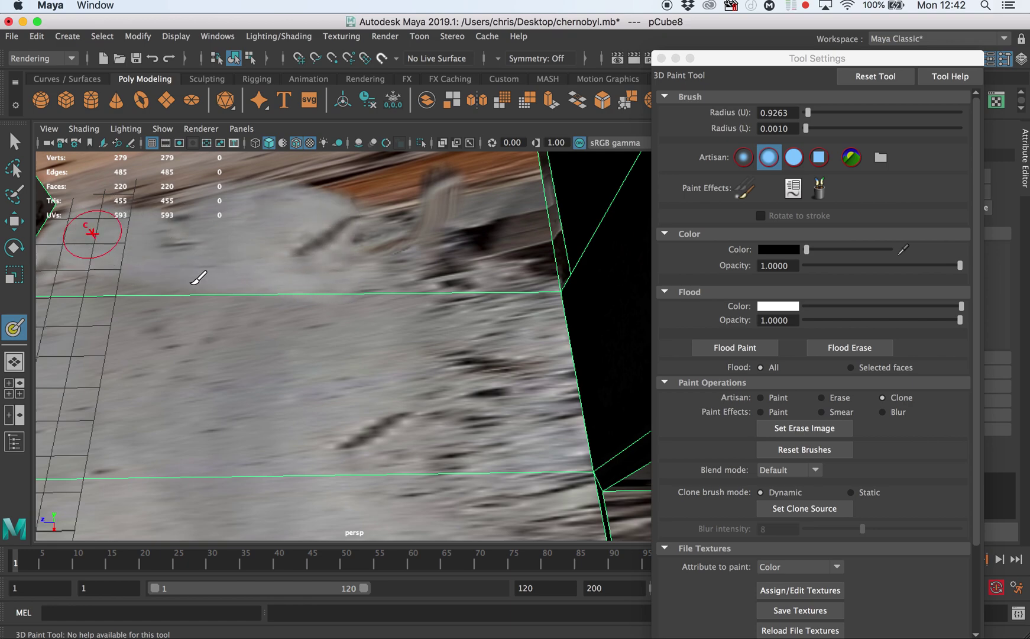
- Clone the grey floor texture over the wood and dark streaks in the floor section beside the black doorway
mouse_move(413, 220)
left_mouse_down()
mouse_move(361, 253)
mouse_move(327, 234)
left_mouse_up()
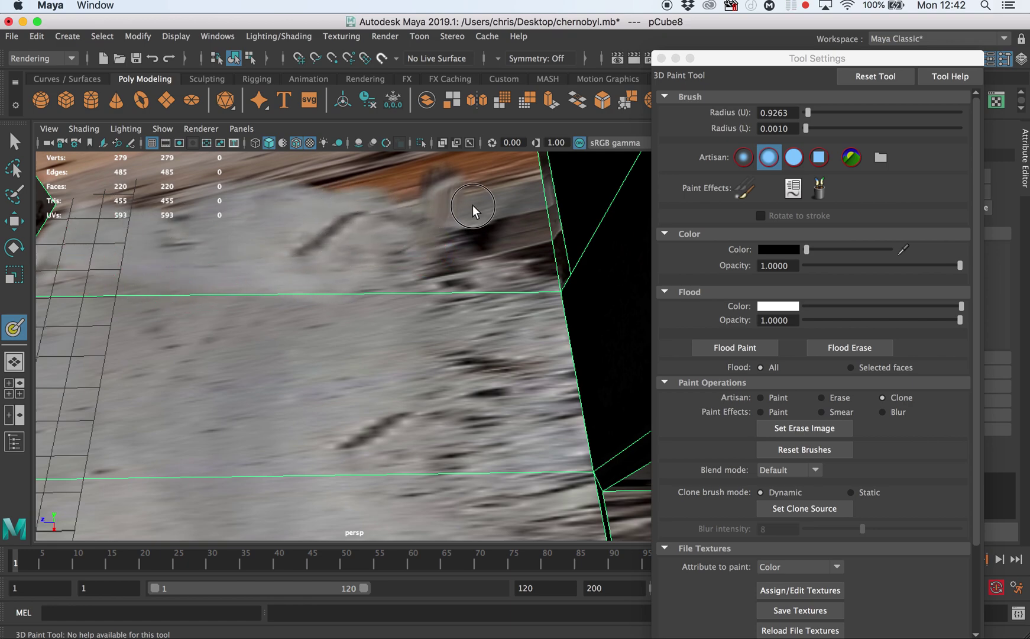
left_click_drag(317, 188, 449, 180)
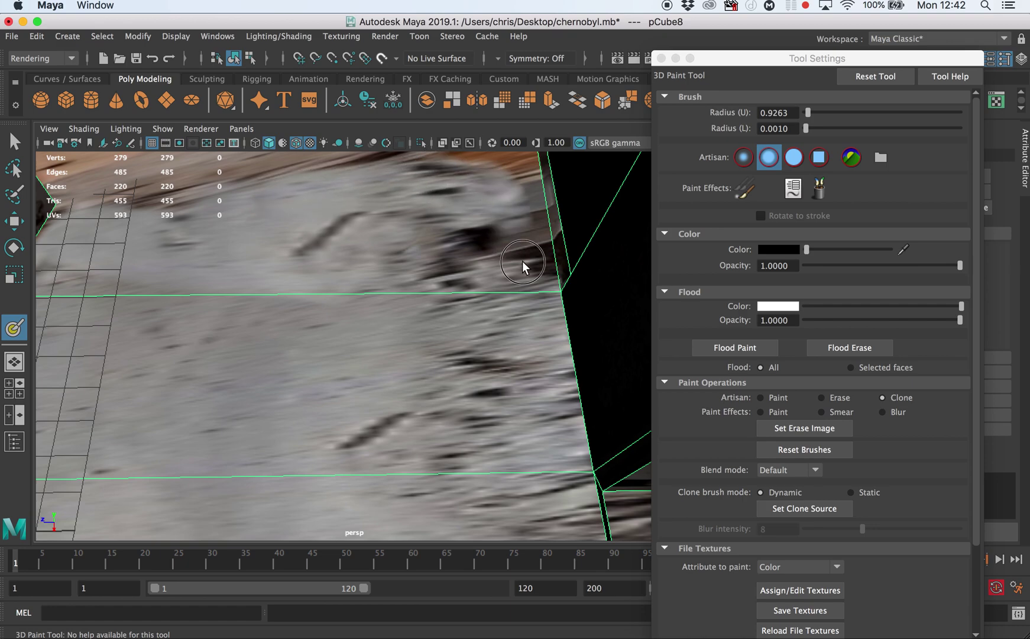
left_click_drag(410, 274, 538, 257)
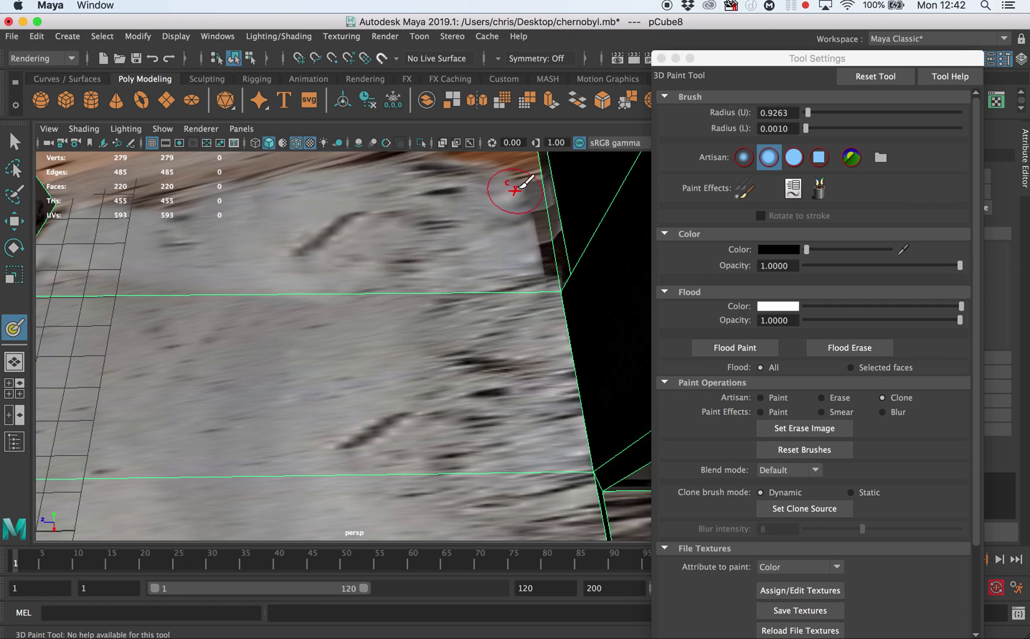
- Set a new clone source on the floor and clone grey over the remaining dark and orange fragments along the doorway edge
mouse_move(441, 303)
middle_mouse_down("alt")
mouse_move(481, 291)
mouse_move(517, 308)
mouse_move(443, 309)
mouse_move(485, 324)
mouse_move(420, 329)
mouse_move(435, 322)
middle_mouse_up("alt")
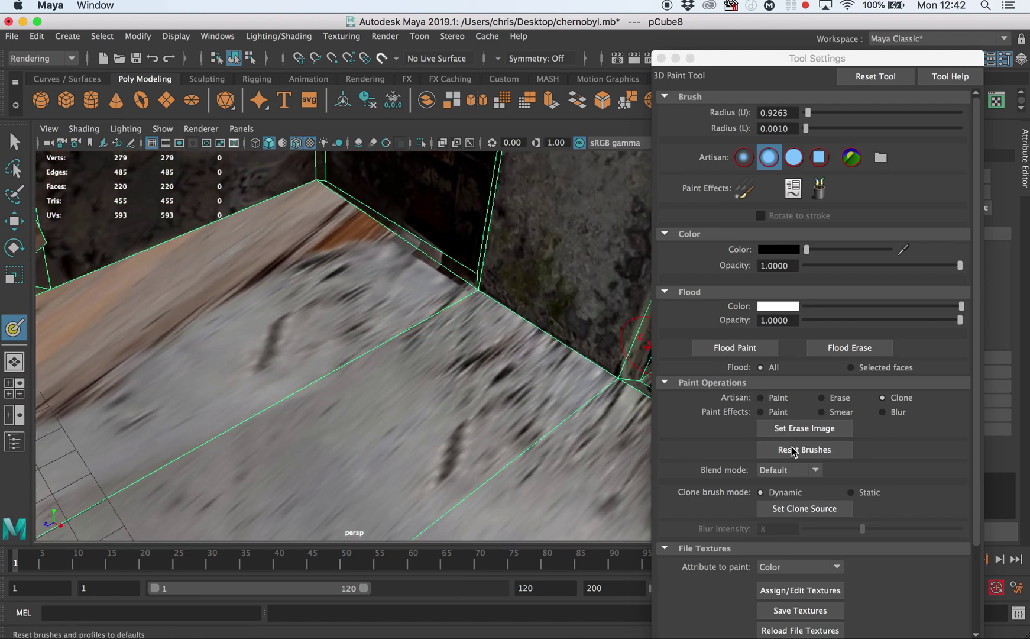
left_click(803, 509)
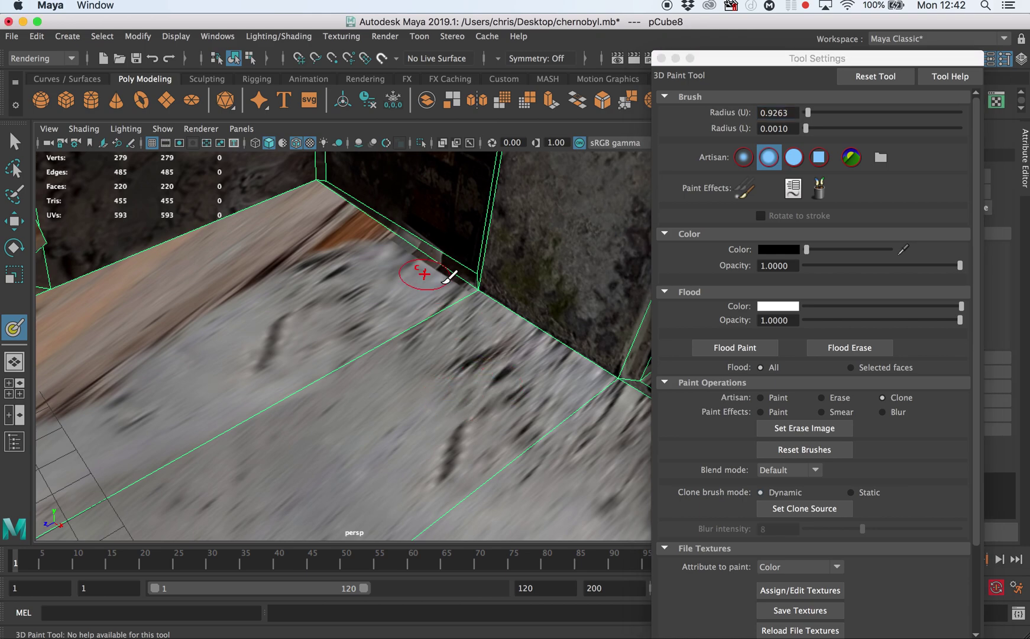
mouse_move(446, 286)
left_mouse_down()
mouse_move(394, 254)
mouse_move(411, 260)
left_mouse_up()
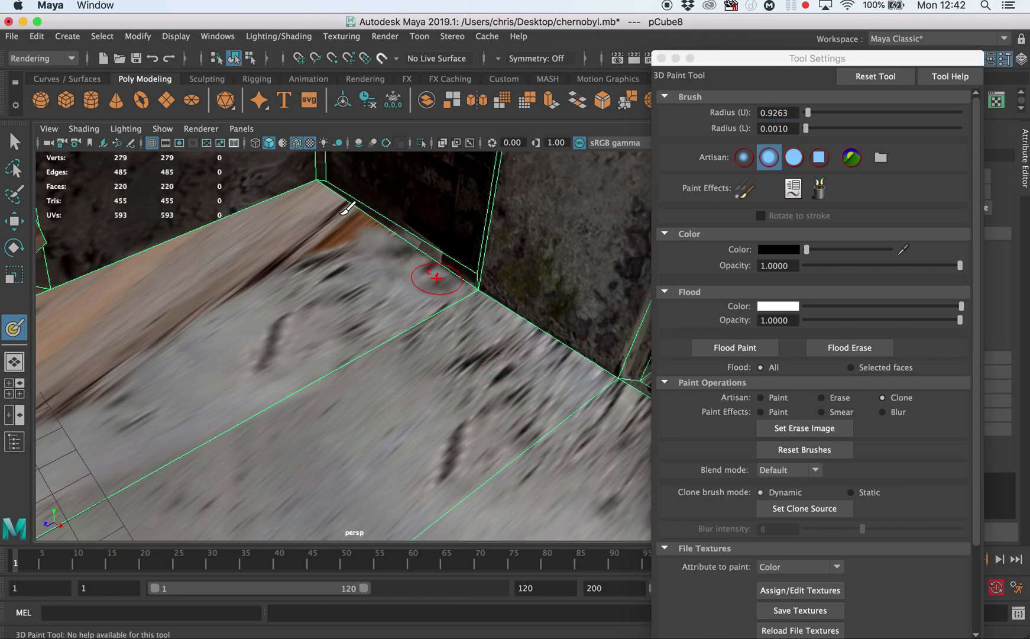
mouse_move(366, 232)
left_mouse_down()
mouse_move(338, 225)
mouse_move(361, 227)
left_mouse_up()
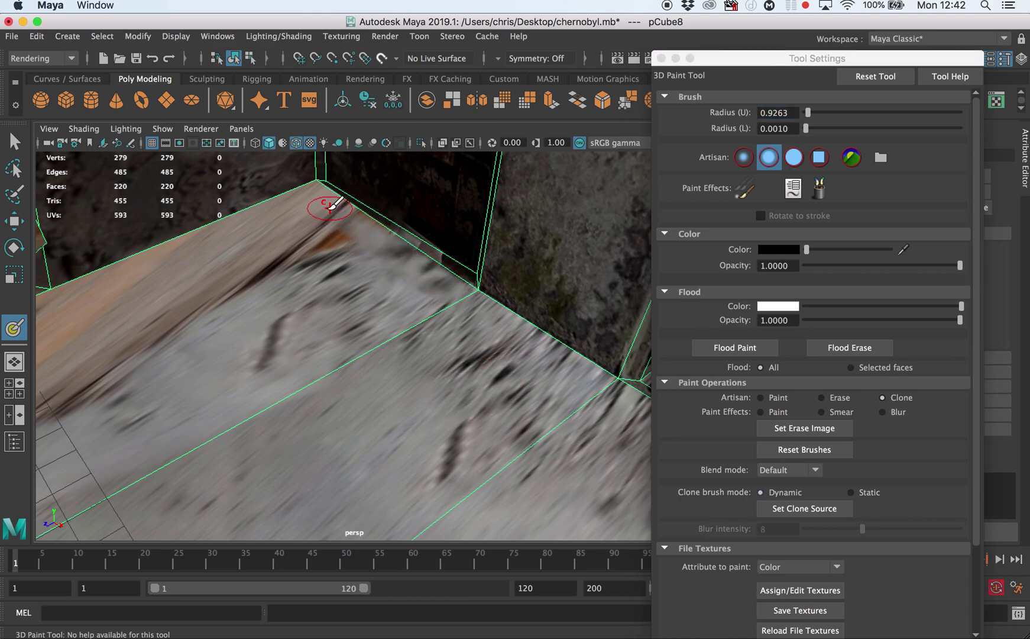
mouse_move(305, 263)
left_mouse_down()
mouse_move(341, 244)
mouse_move(327, 239)
mouse_move(272, 281)
mouse_move(311, 278)
mouse_move(304, 295)
mouse_move(376, 264)
left_mouse_up()
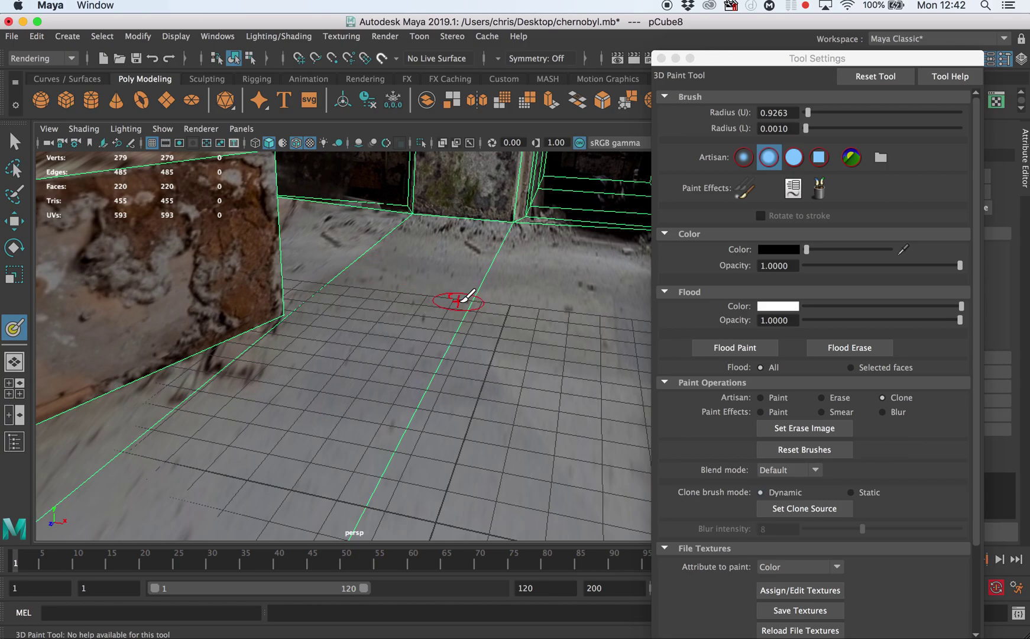
- Sample the weathered front face of the large block and clone it over the streaks on its top face near the floor corner
left_click_drag(468, 296, 323, 295, "alt")
middle_click_drag(390, 300, 416, 299, "alt")
scroll(417, 302, "up", 5)
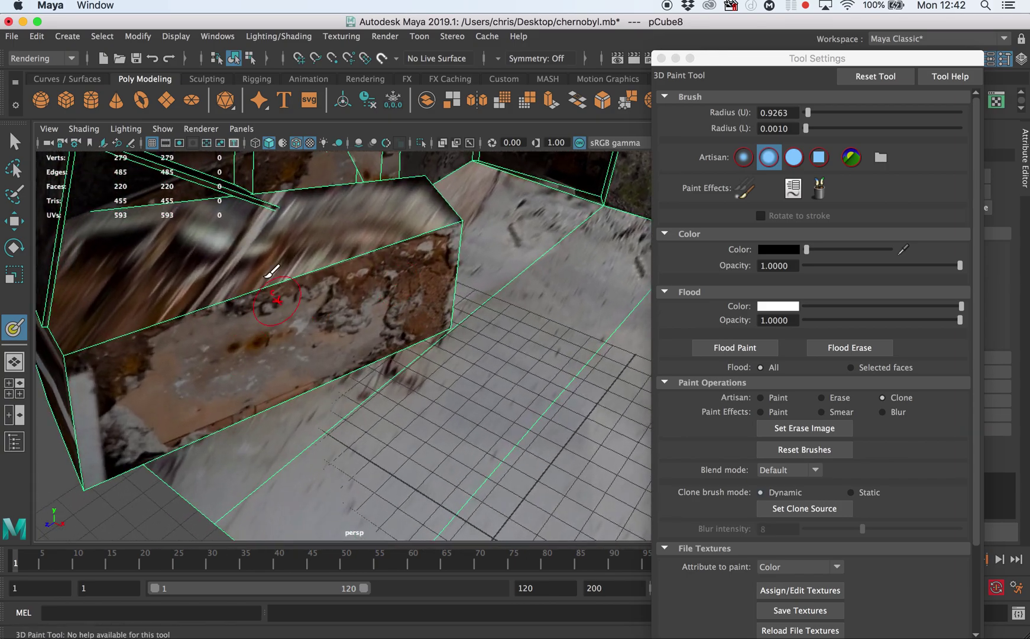
left_click(785, 508)
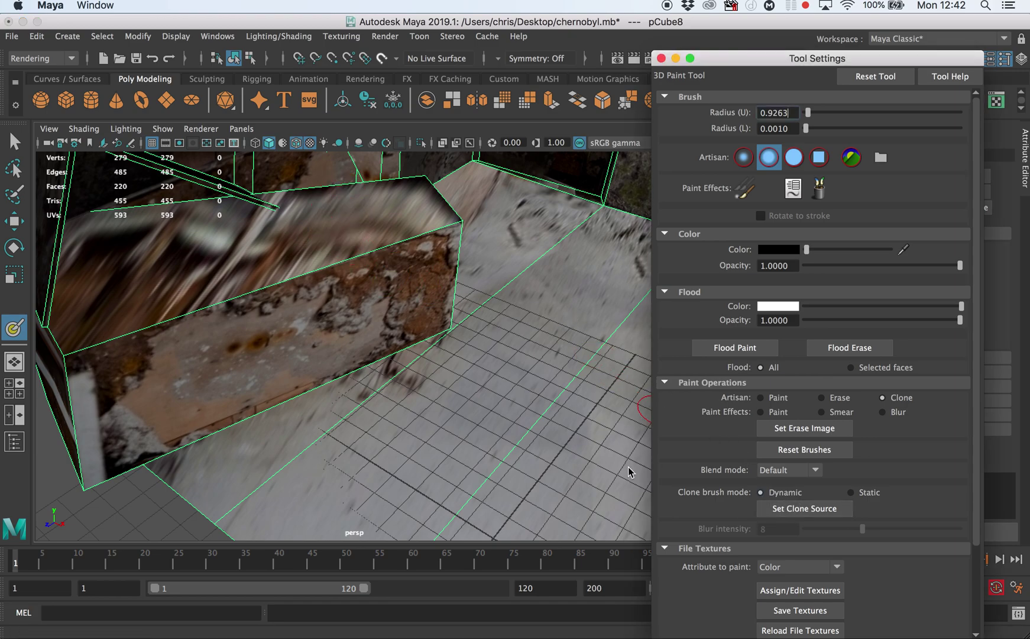
left_click(324, 308)
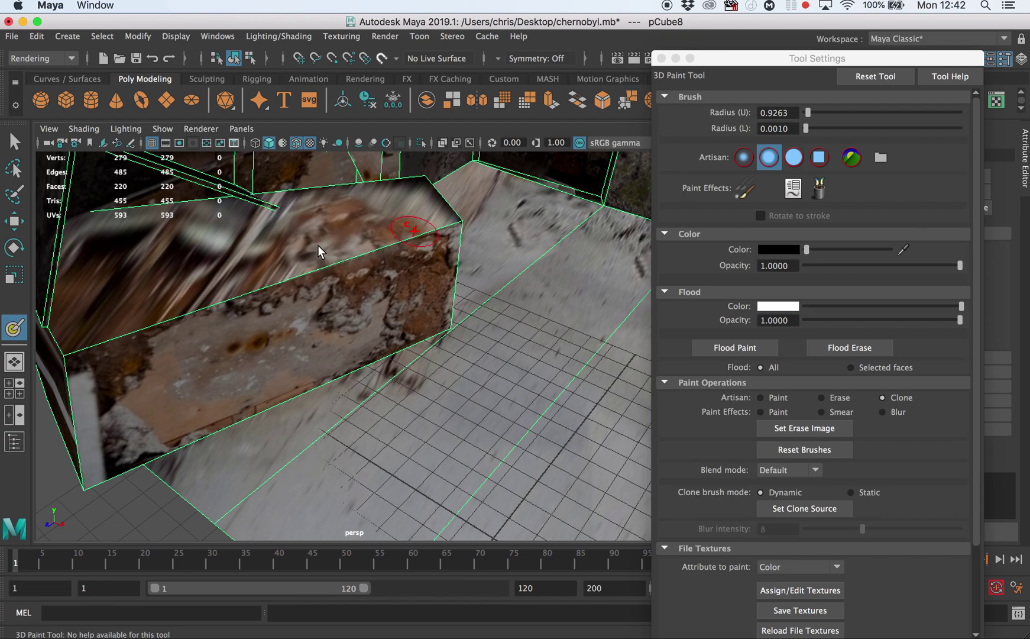
- Sample the rust-spotted plaster on the block's front face and clone it over the stretched streaks in the middle of the top
left_click_drag(318, 245, 363, 227, "alt")
middle_click_drag(363, 227, 366, 218, "alt")
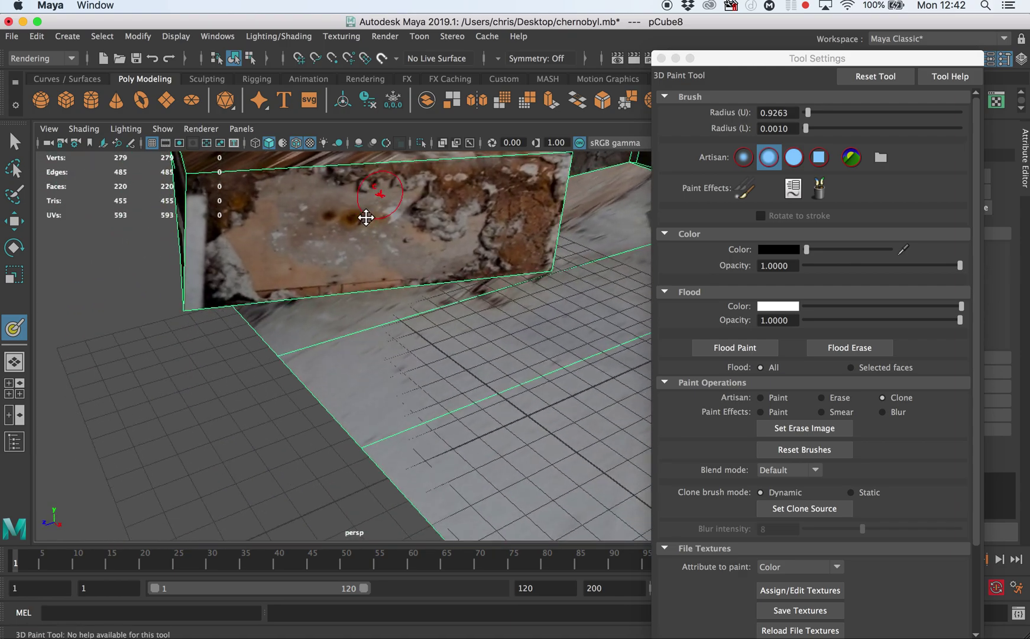
mouse_move(366, 217)
left_mouse_down("alt")
mouse_move(393, 252)
mouse_move(352, 270)
mouse_move(366, 266)
left_mouse_up("alt")
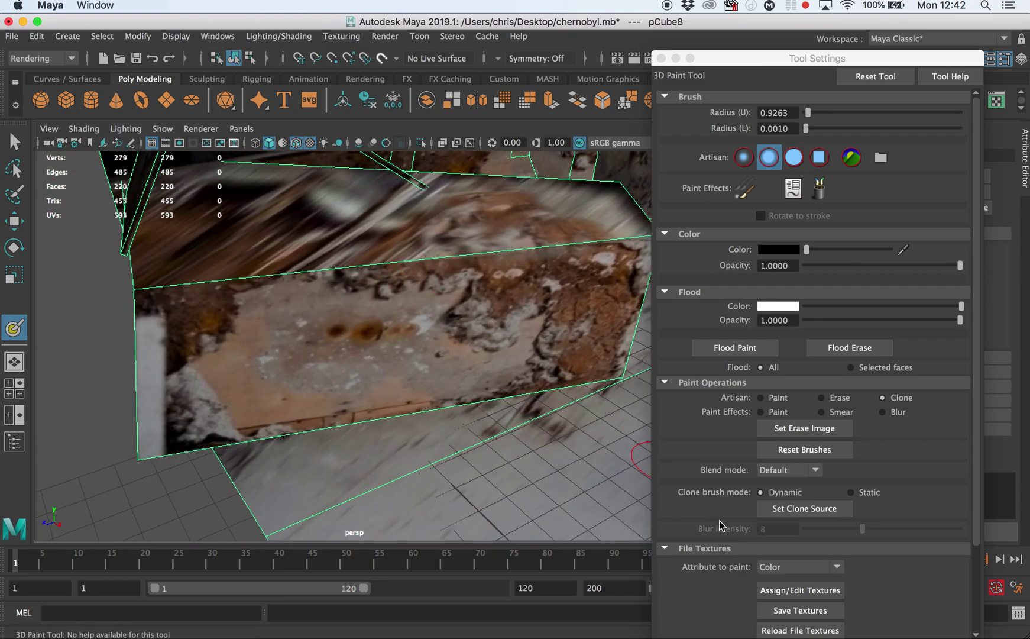
left_click(787, 510)
left_click(338, 336)
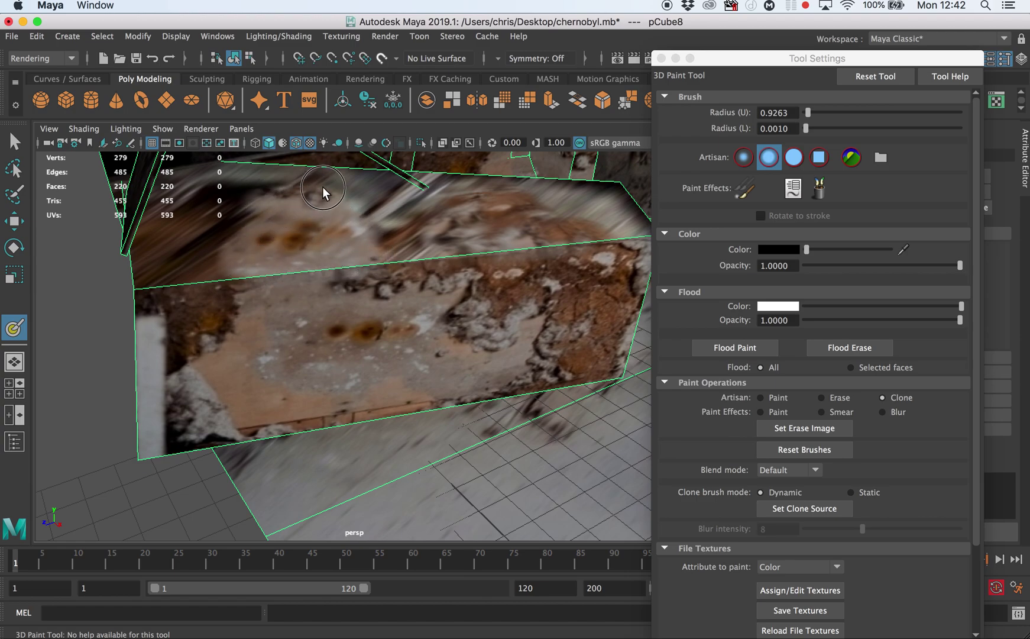
mouse_move(225, 241)
left_mouse_down()
mouse_move(275, 192)
mouse_move(334, 172)
left_mouse_up()
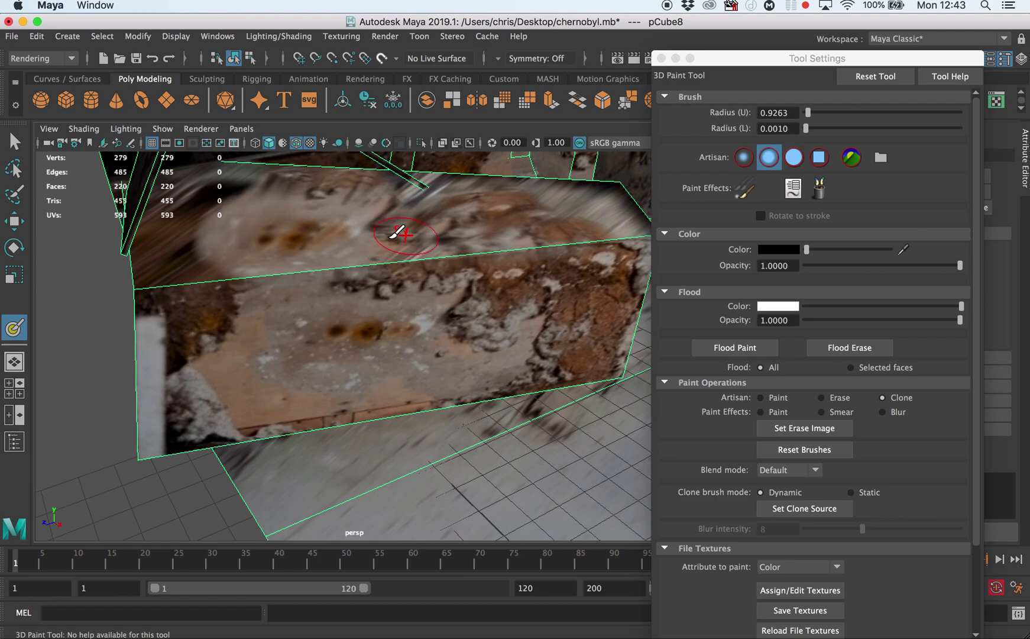
mouse_move(441, 237)
left_mouse_down("alt")
mouse_move(414, 269)
mouse_move(355, 244)
left_mouse_up("alt")
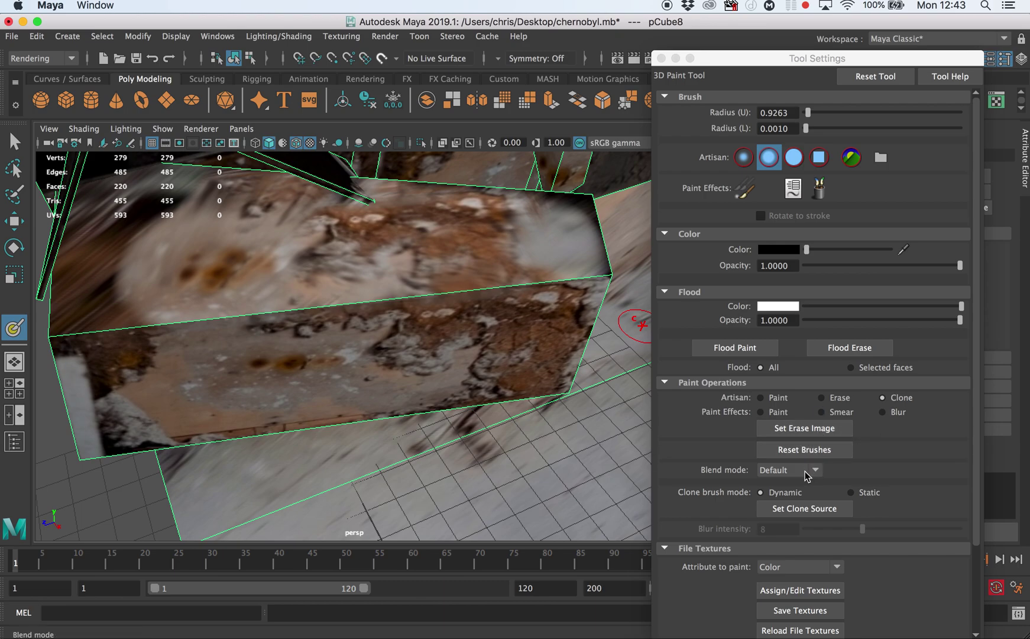
- Sample the front face near its pale edge strip and clone it onto the streaked outer end of the block's top
left_click(798, 512)
left_click(140, 364)
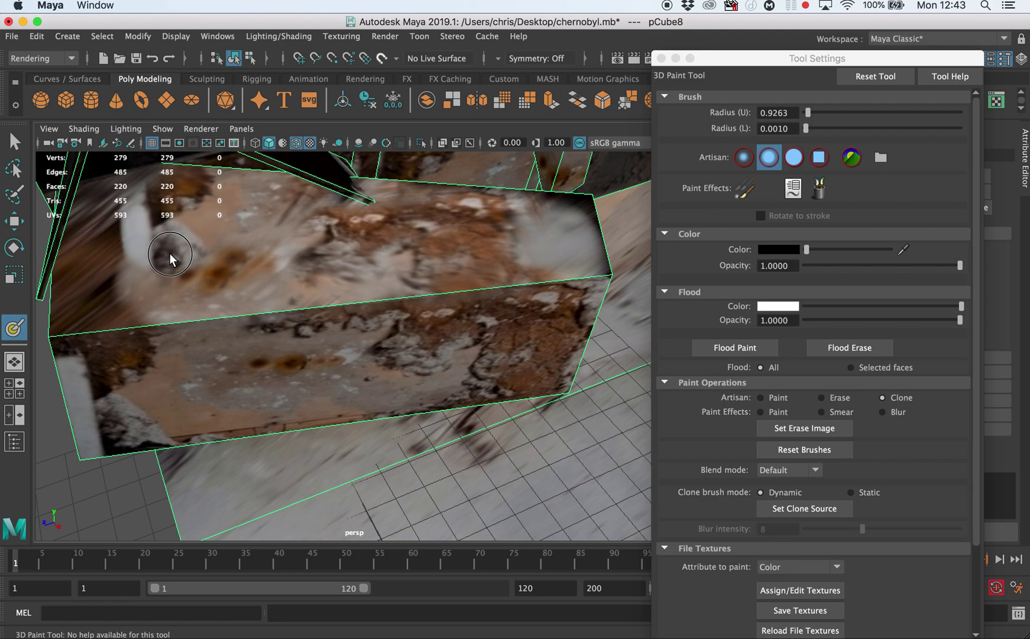
mouse_move(154, 261)
left_mouse_down()
mouse_move(205, 257)
mouse_move(181, 272)
left_mouse_up()
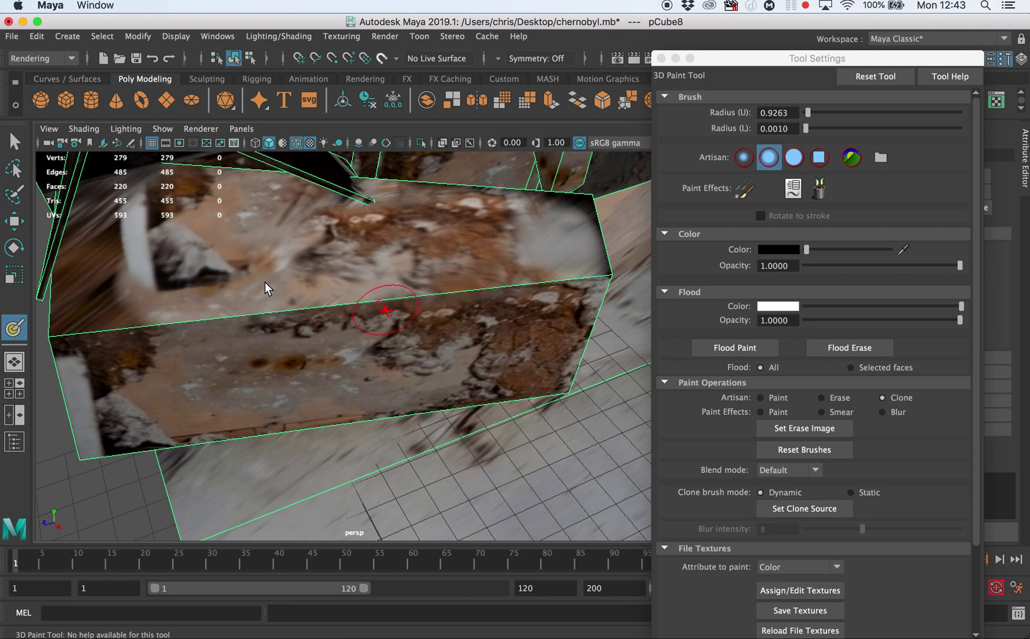
left_click_drag(236, 288, 231, 298)
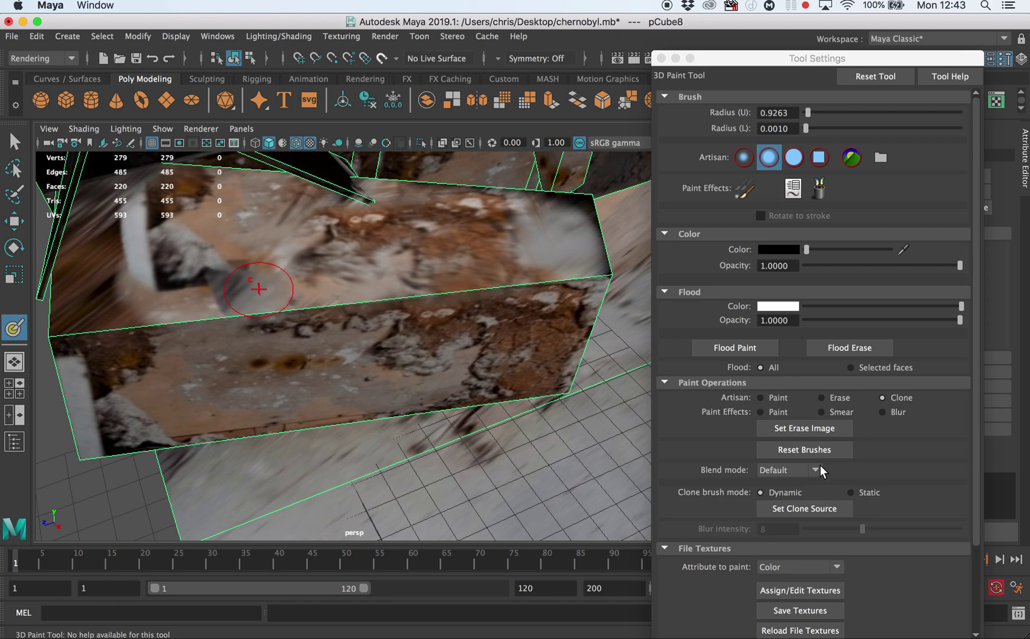
- Resample the block's front face and clone its plaster over the blurred middle and the copied dark and white fragments on the top
left_click(816, 509)
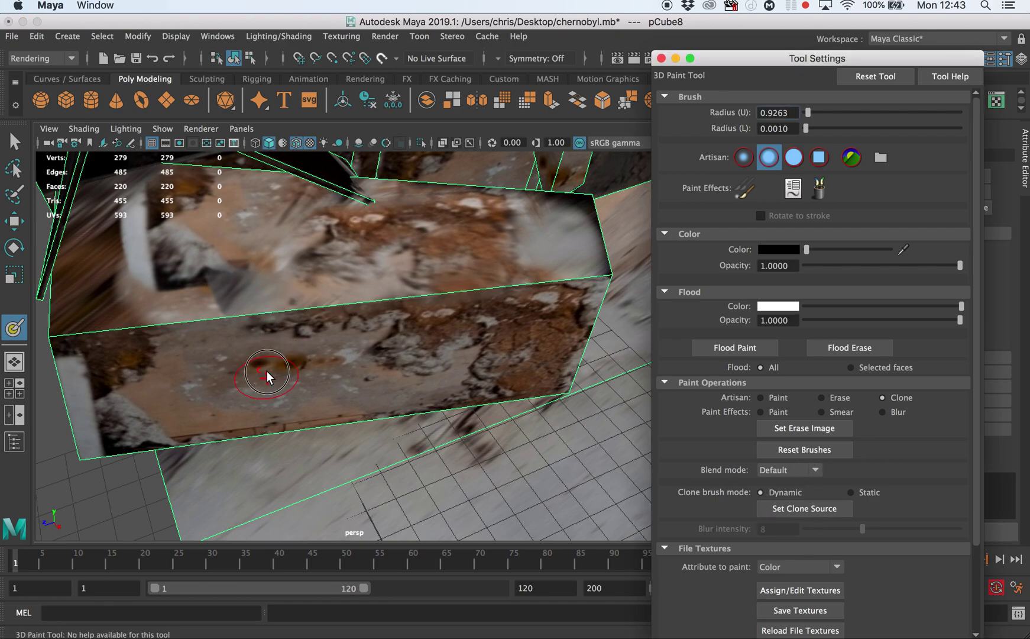
left_click_drag(267, 376, 267, 343, "alt")
middle_click_drag(267, 342, 318, 395, "alt")
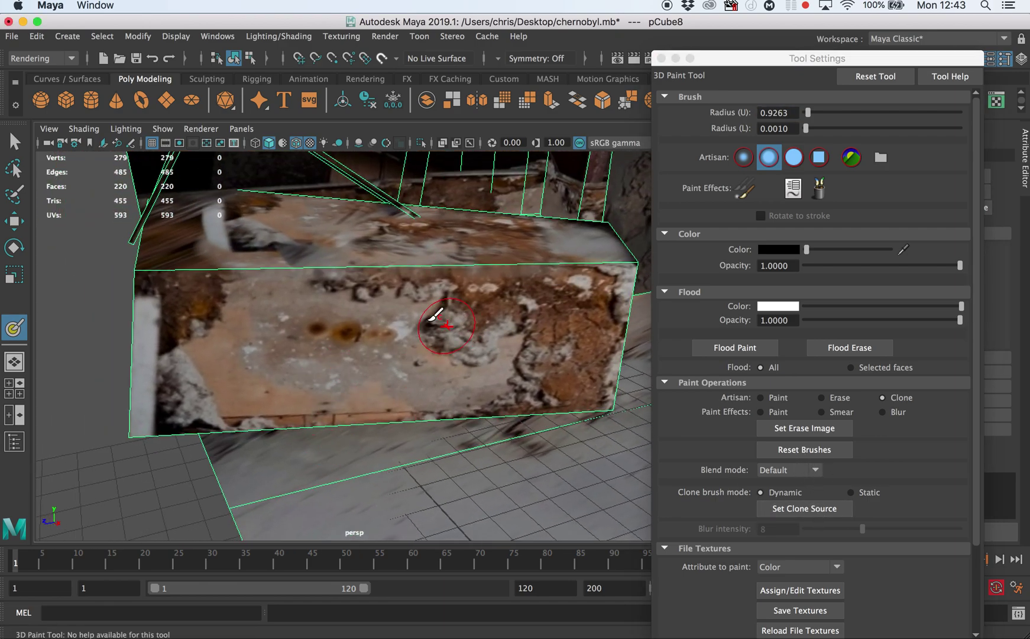
left_click(430, 251)
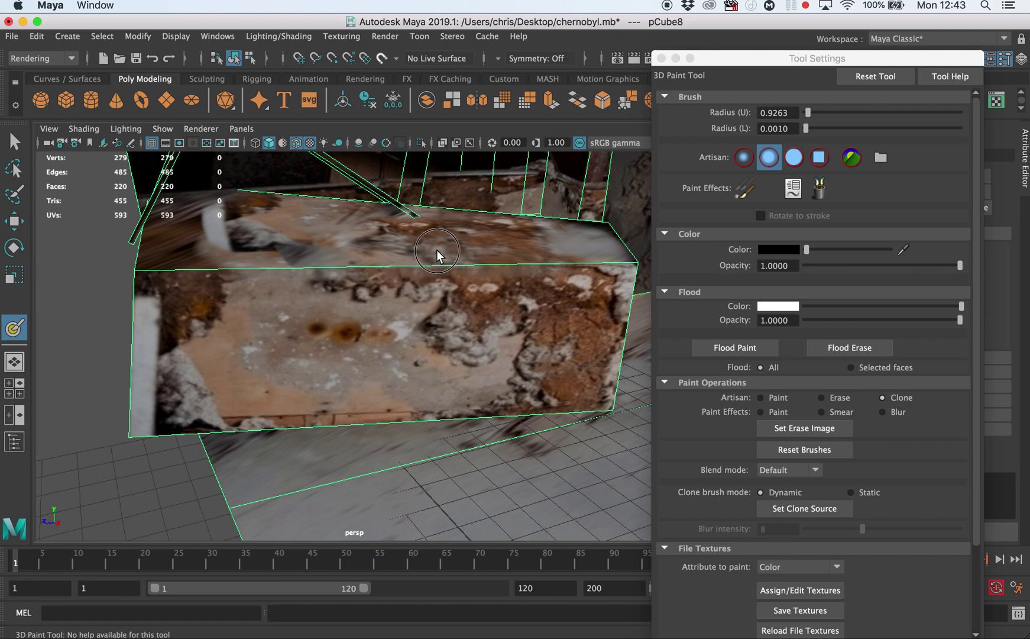
left_click_drag(413, 303, 416, 337, "alt")
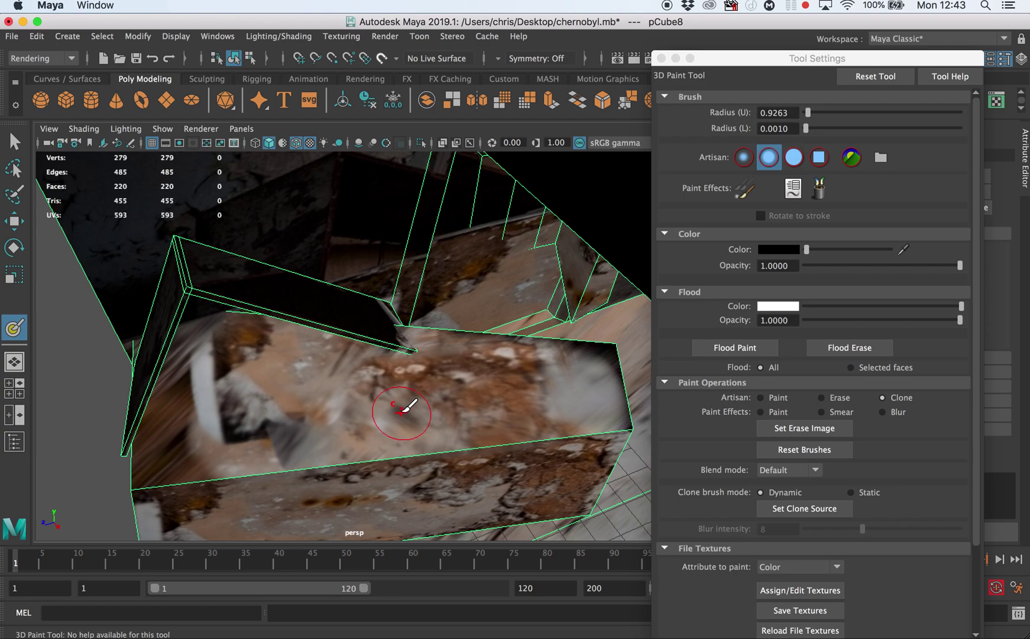
mouse_move(401, 412)
left_mouse_down()
mouse_move(404, 422)
mouse_move(412, 405)
left_mouse_up()
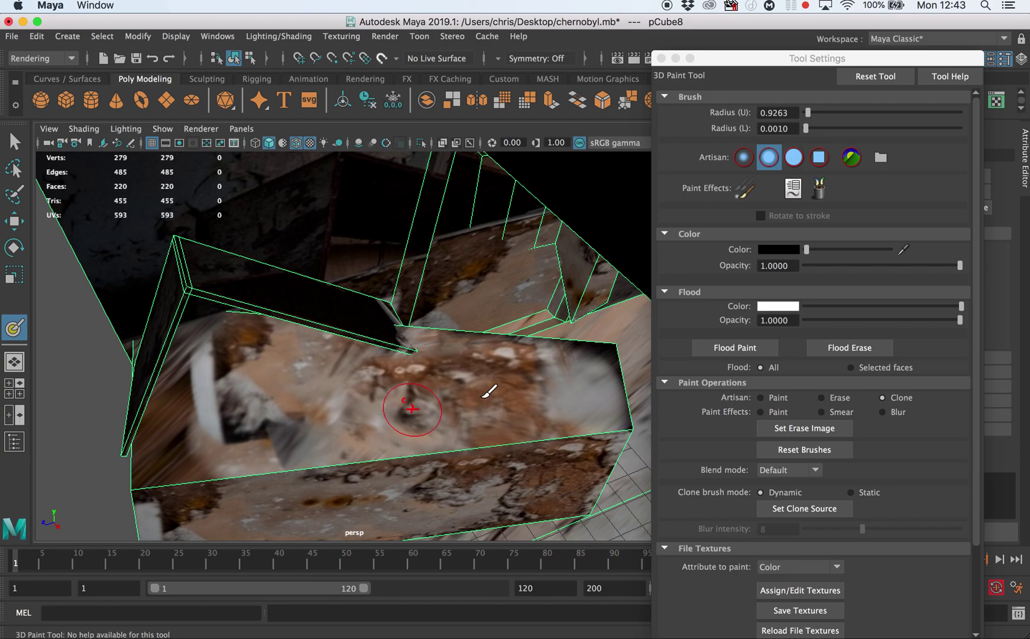
mouse_move(417, 320)
middle_mouse_down("alt")
mouse_move(414, 259)
mouse_move(436, 260)
middle_mouse_up("alt")
left_click_drag(412, 359, 400, 359)
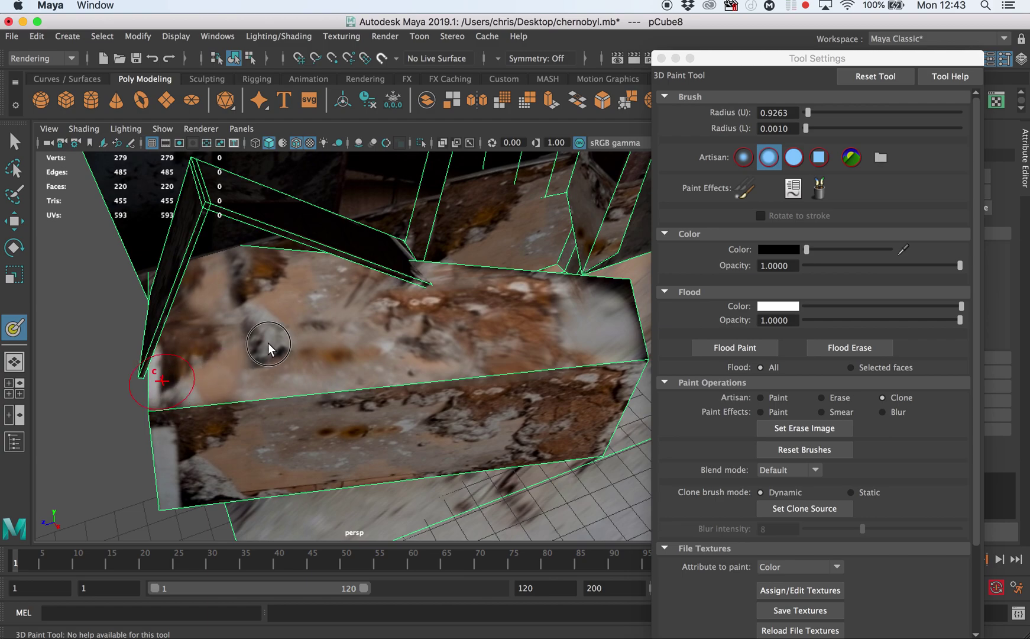
- Sample clean plaster on the block's front face and clone it over the upper part of the white strip along its vertical edge
left_click_drag(269, 344, 333, 294, "alt")
mouse_move(334, 292)
middle_mouse_down("alt")
mouse_move(289, 307)
mouse_move(279, 343)
middle_mouse_up("alt")
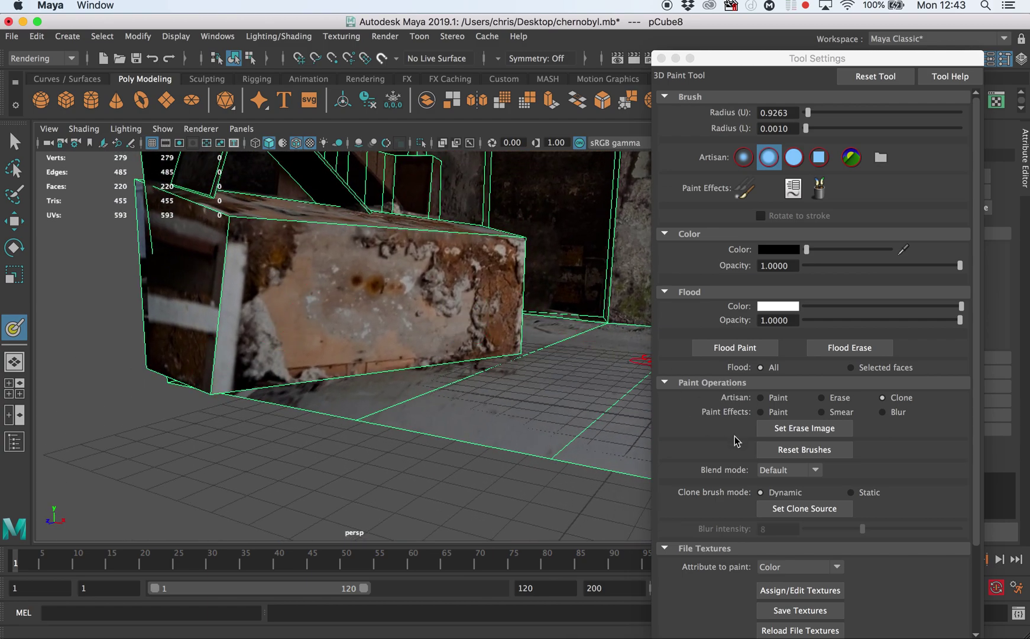
left_click(805, 492)
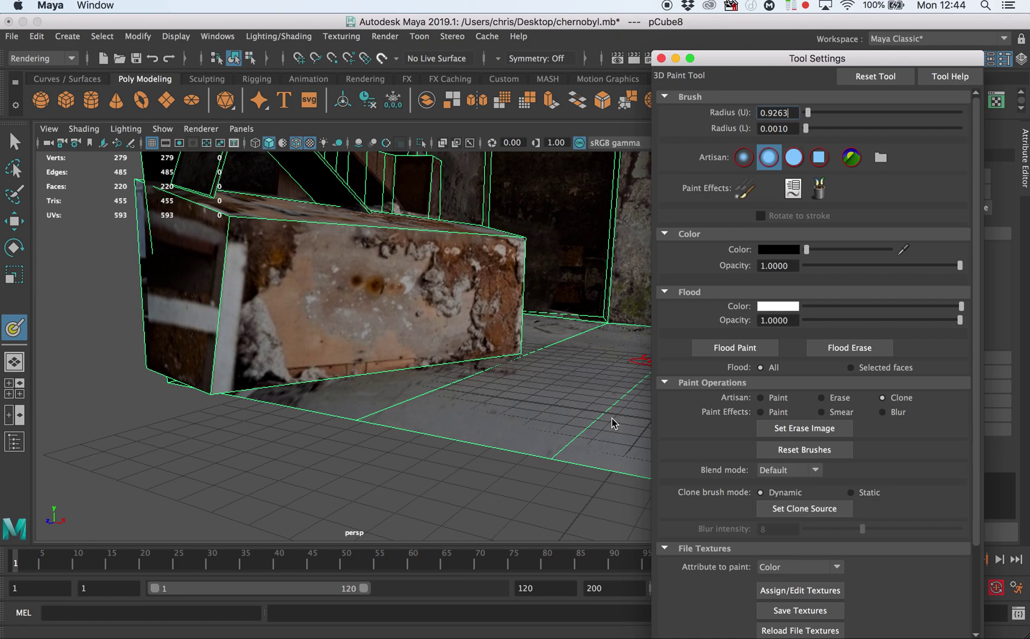
left_click(379, 312)
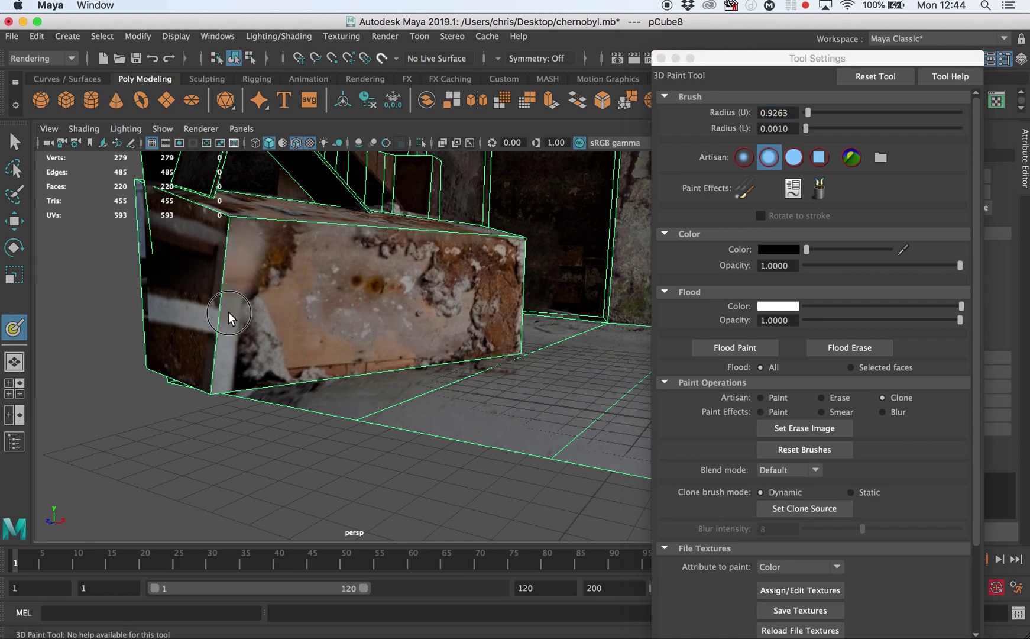
left_click_drag(227, 313, 232, 361)
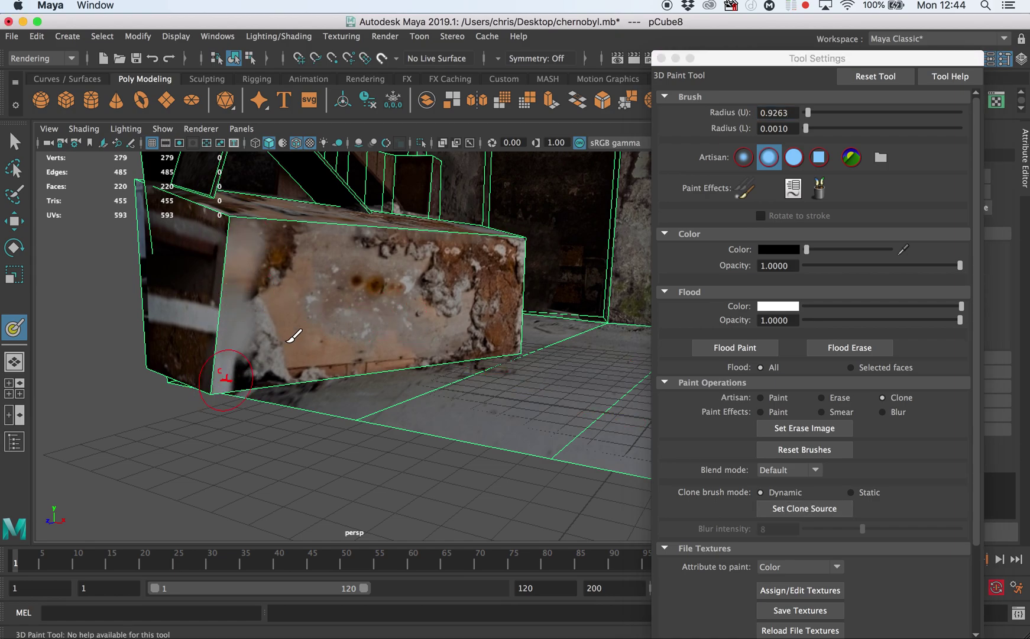
- Resample the peach plaster and clone it over the remaining white strip at the lower corner of the block's front face
mouse_move(294, 335)
left_mouse_down("alt")
mouse_move(232, 374)
mouse_move(333, 315)
mouse_move(278, 336)
left_mouse_up("alt")
right_click_drag(278, 336, 393, 340, "alt")
left_click(812, 508)
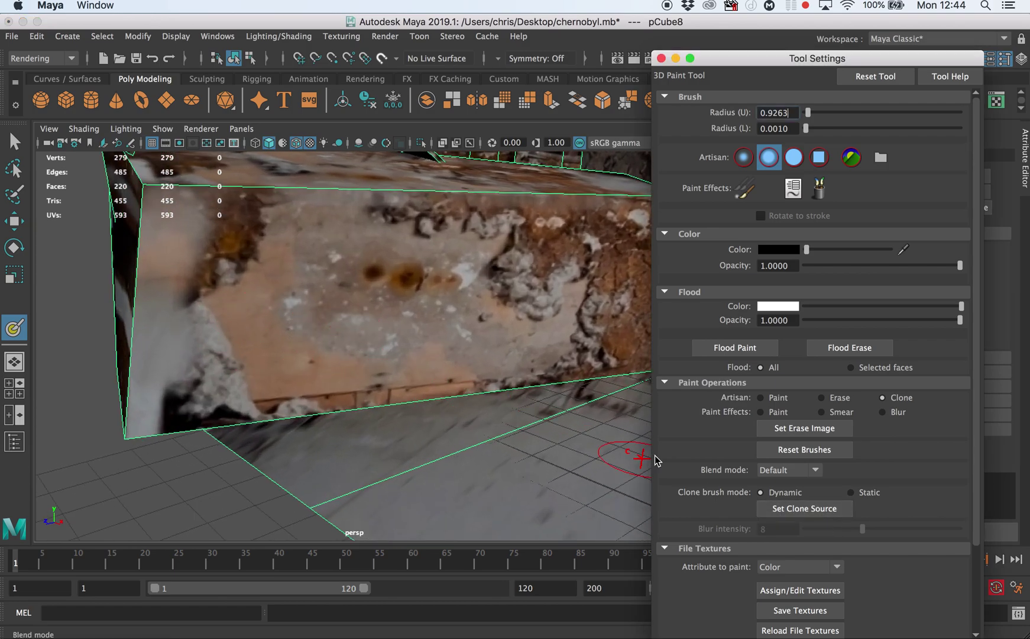
left_click(327, 313)
mouse_move(161, 358)
left_mouse_down()
mouse_move(127, 413)
mouse_move(156, 321)
mouse_move(189, 418)
mouse_move(180, 340)
left_mouse_up()
right_click_drag(355, 364, 228, 353, "alt")
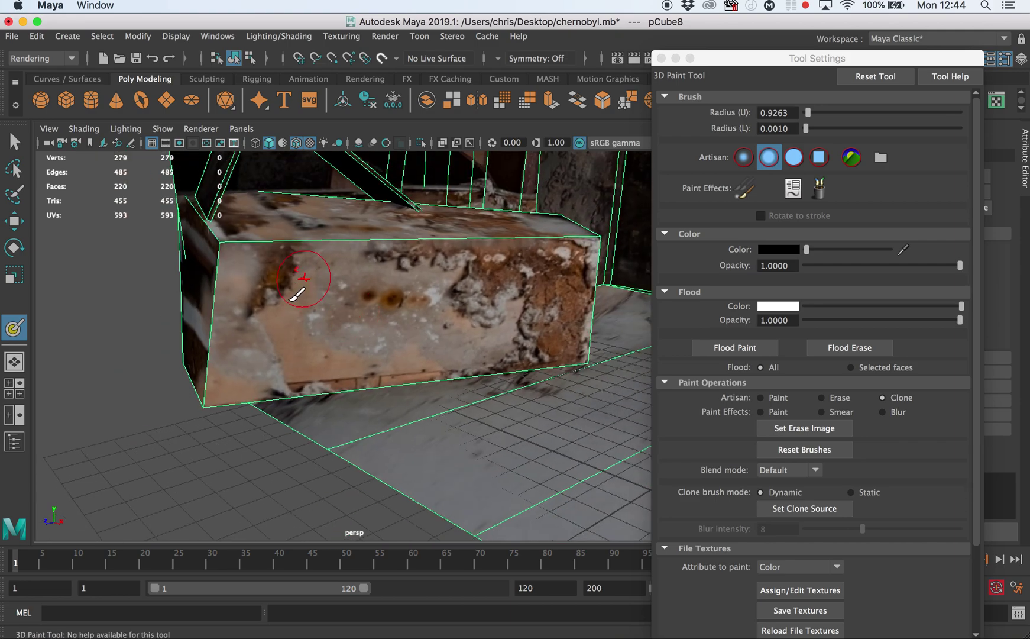
- Sample the block's front face and clone rusty plaster over the pale blurred patch at the far end of its top face
left_click_drag(293, 297, 327, 325, "alt")
mouse_move(521, 281)
left_mouse_down("alt")
mouse_move(405, 314)
mouse_move(396, 308)
left_mouse_up("alt")
right_click_drag(395, 307, 501, 301, "alt")
left_click(804, 510)
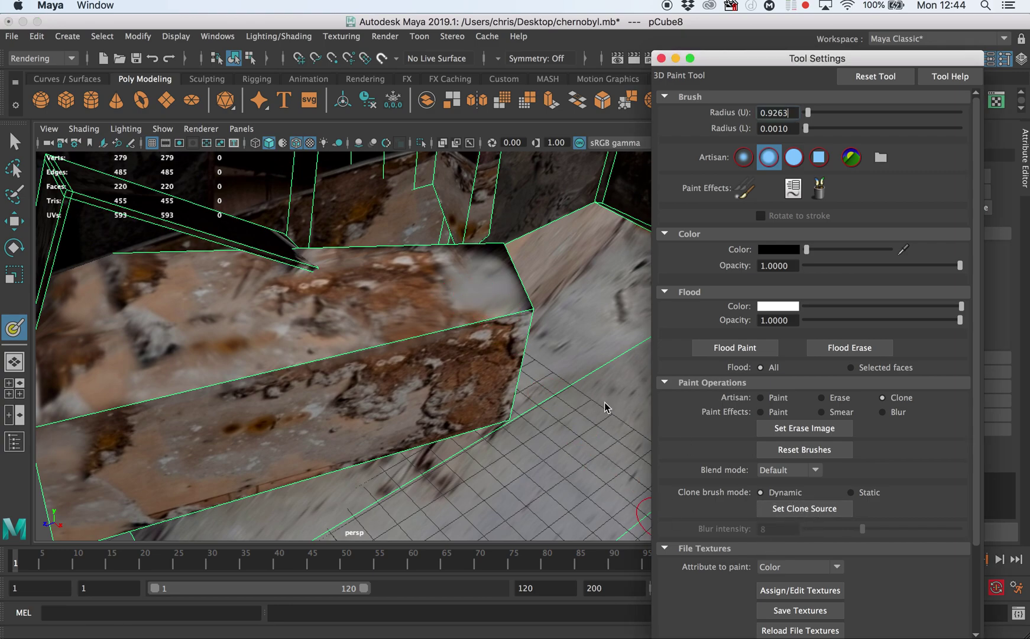
left_click(373, 369)
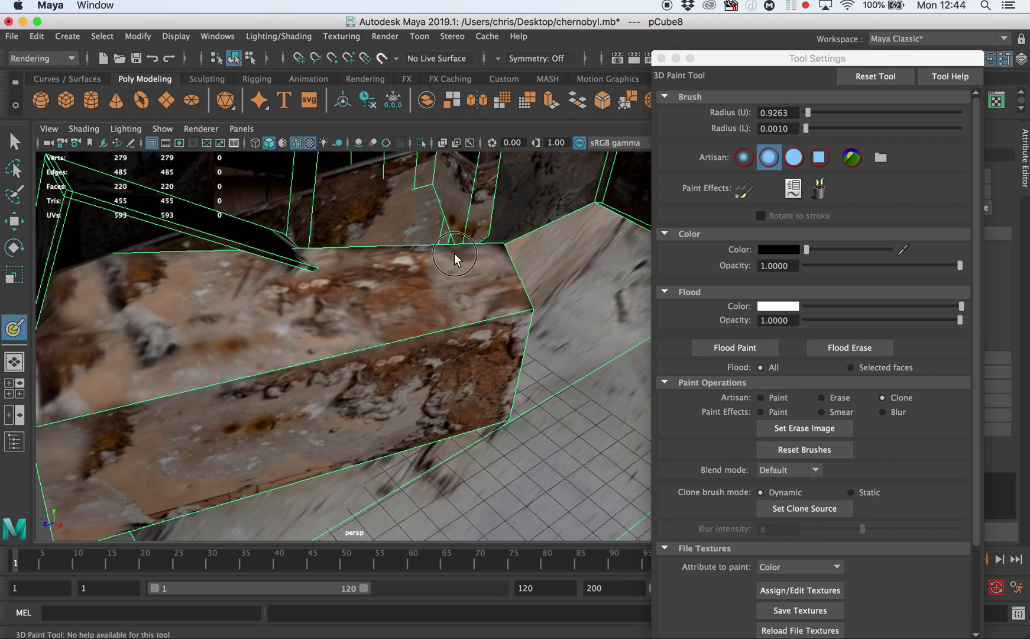
- Sample clean areas of the nearest window post and clone them over the branch marks on its dark side and pale frame
left_click_drag(297, 311, 395, 287, "alt")
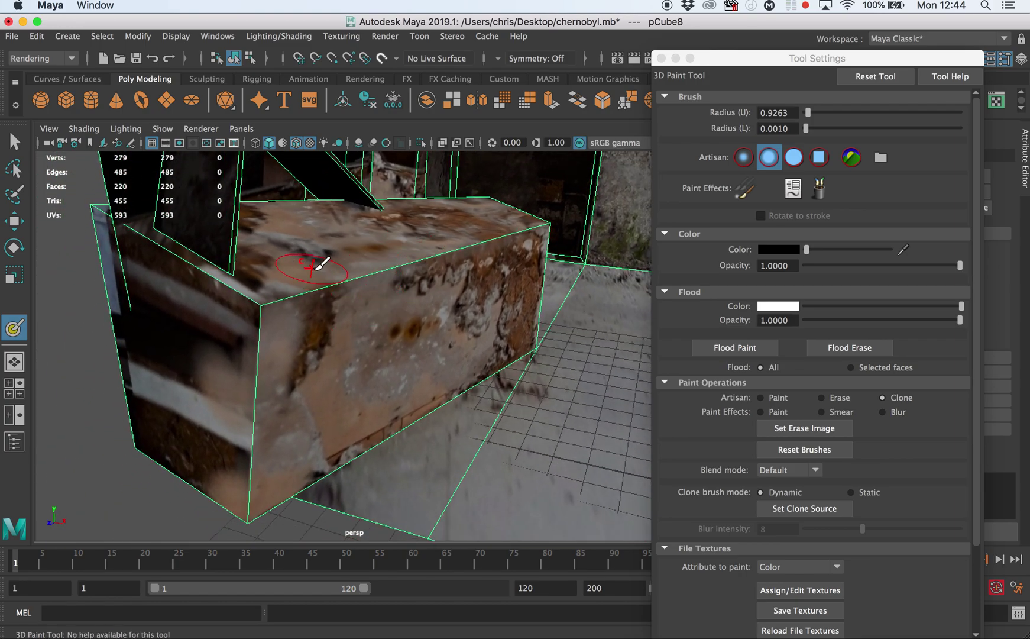
right_click_drag(550, 369, 455, 352, "alt")
left_click_drag(455, 352, 432, 284, "alt")
middle_click_drag(432, 284, 355, 322, "alt")
left_click_drag(354, 322, 384, 295, "alt")
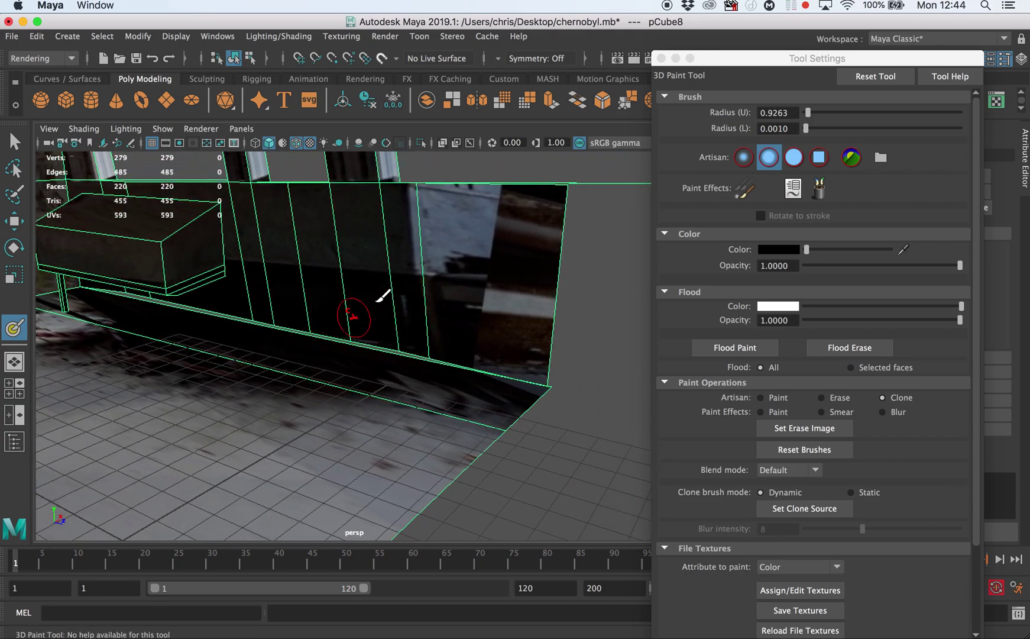
right_click_drag(384, 295, 437, 319, "alt")
middle_click_drag(438, 320, 454, 380, "alt")
mouse_move(454, 381)
left_mouse_down("alt")
mouse_move(294, 304)
mouse_move(332, 340)
mouse_move(591, 387)
left_mouse_up("alt")
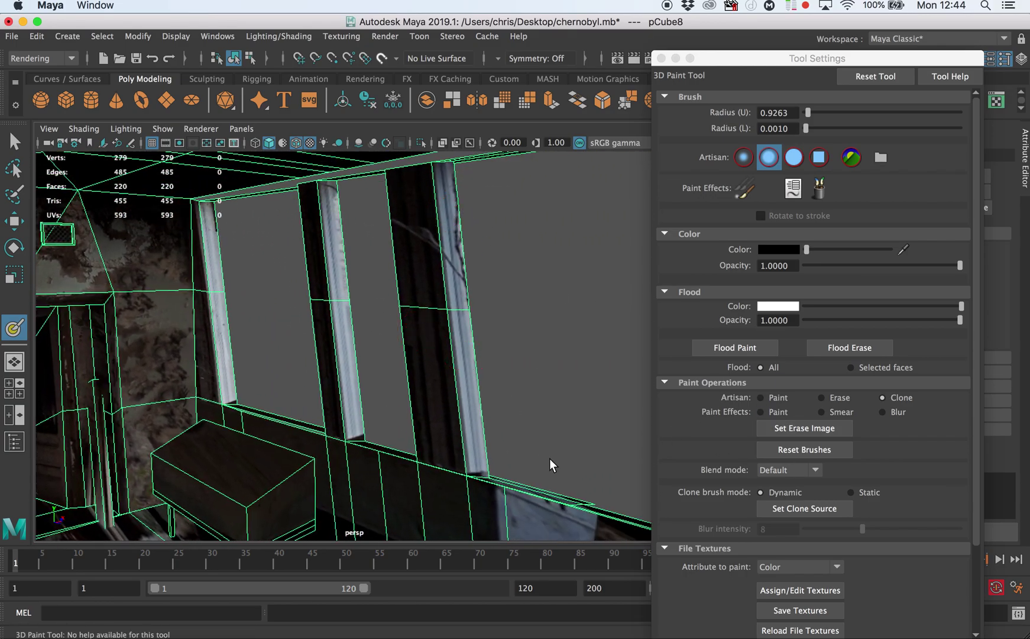
left_click(795, 507)
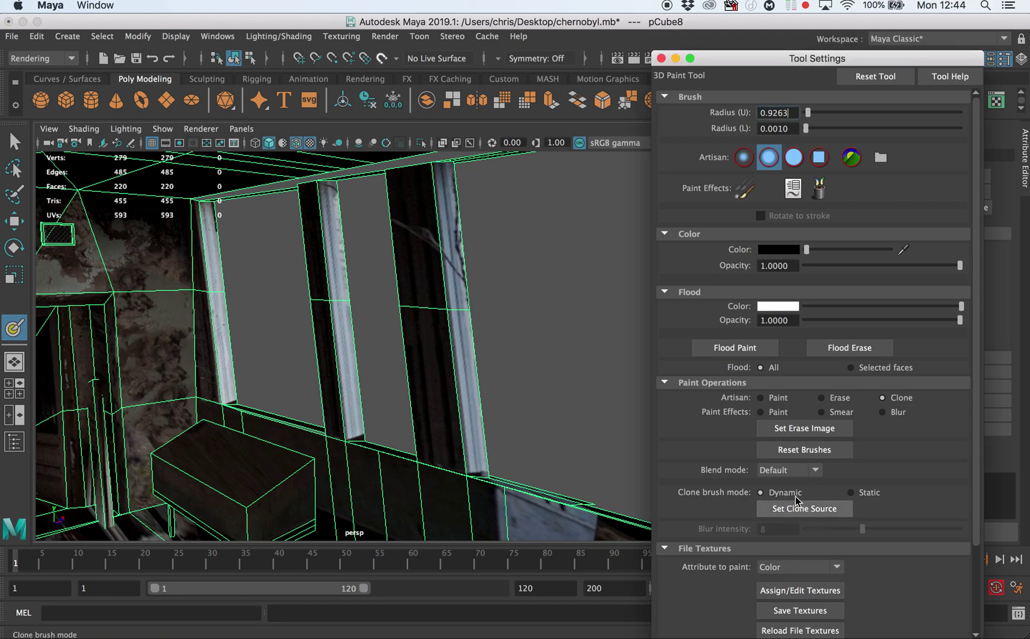
left_click(464, 334)
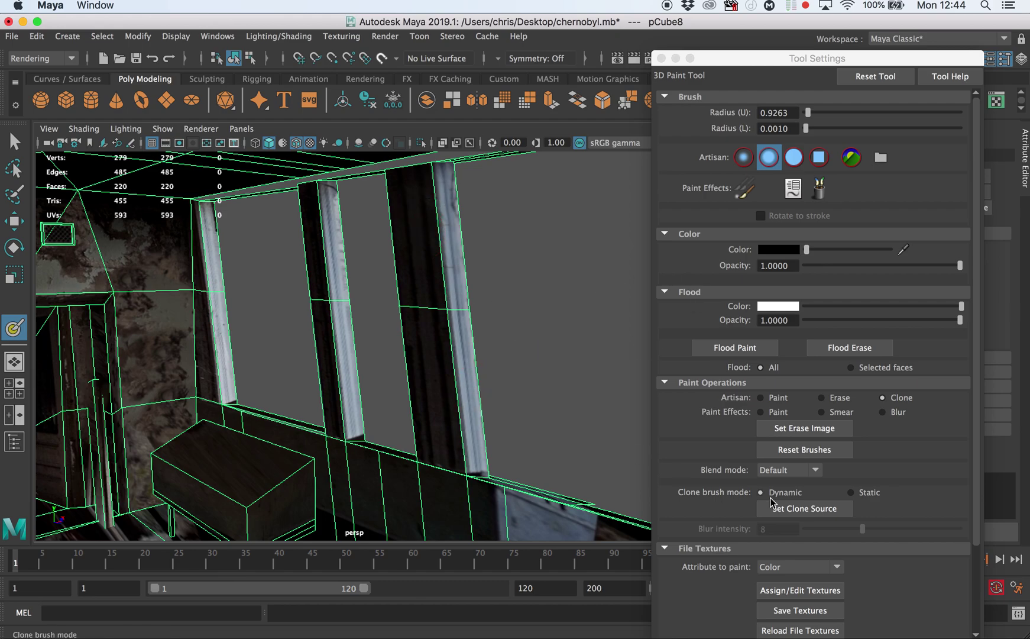
left_click(804, 509)
left_click(466, 377)
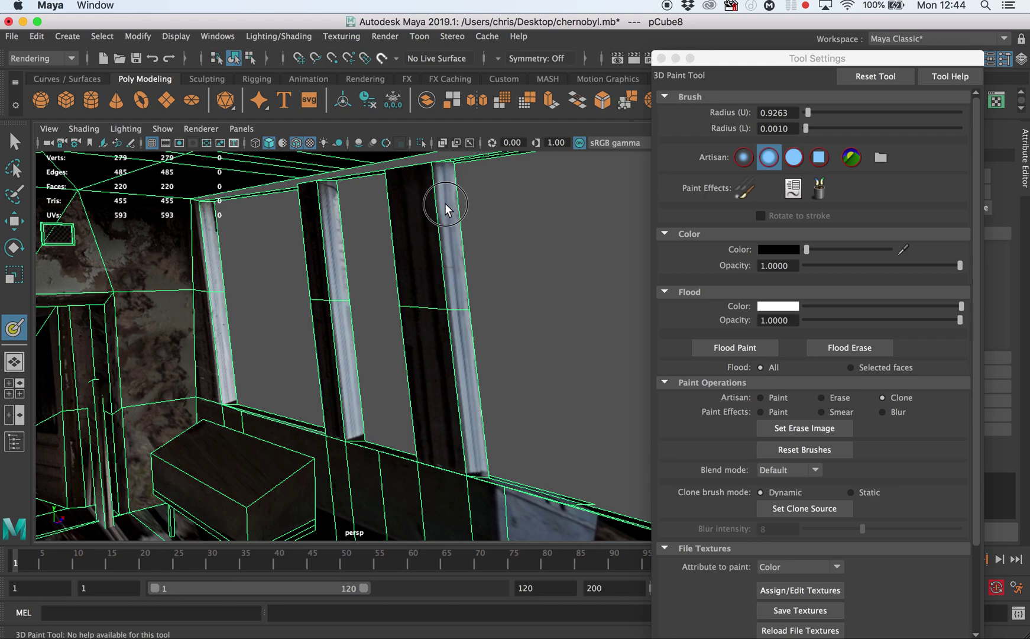
- Sample the pale frame of the middle window post and clone it over the dark marks near its upper end
mouse_move(302, 284)
left_mouse_down("alt")
mouse_move(341, 264)
mouse_move(349, 301)
left_mouse_up("alt")
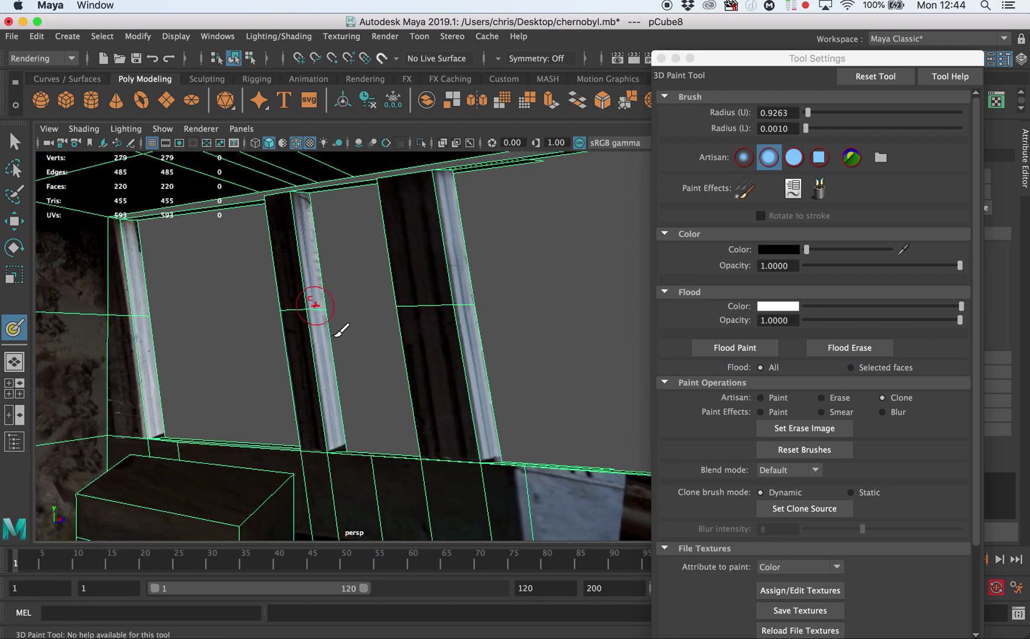
left_click(820, 506)
left_click(308, 265)
left_click_drag(301, 212, 311, 260)
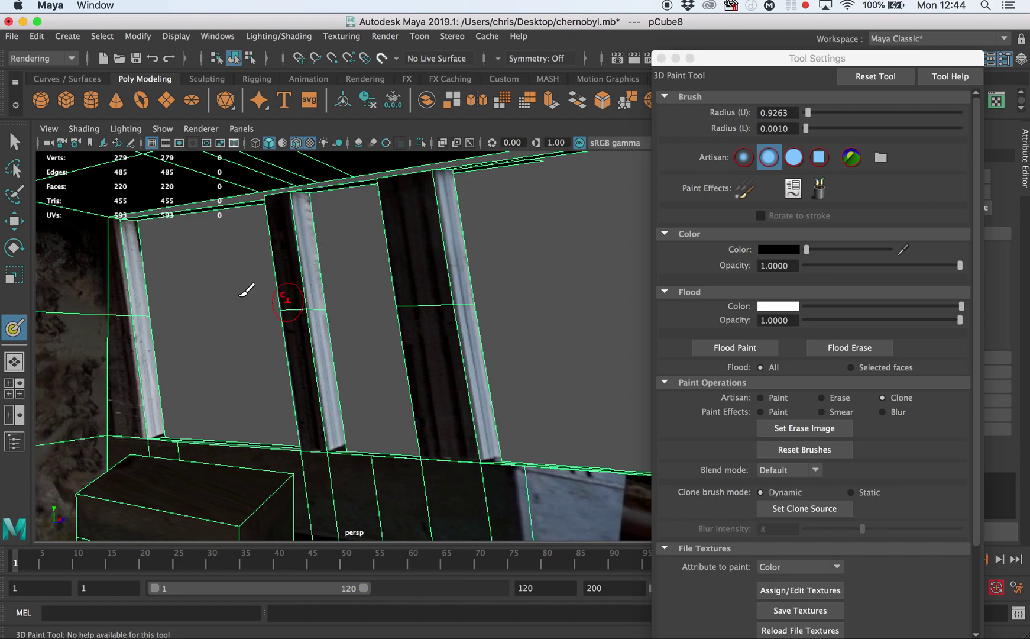
- Set a new clone source on the far corner window post and retouch its pale frame near the upper end
middle_click_drag(246, 290, 386, 239, "alt")
left_click_drag(386, 239, 303, 268, "alt")
left_click(799, 507)
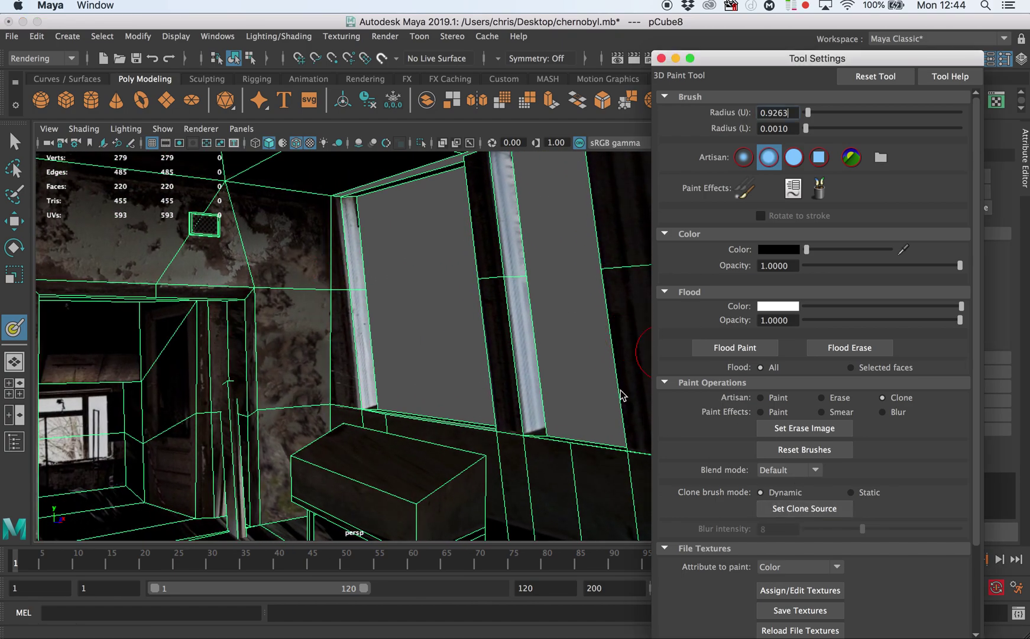
left_click(353, 242)
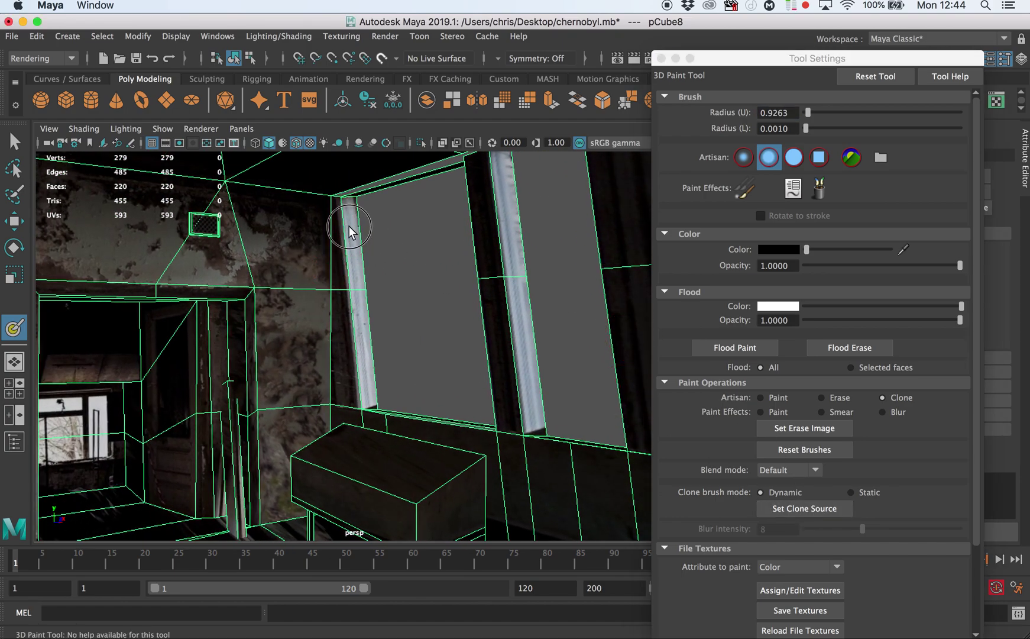
- Leave painting for the Move tool with the room mesh selected and show the scene in textured display
left_click_drag(360, 278, 355, 249, "alt")
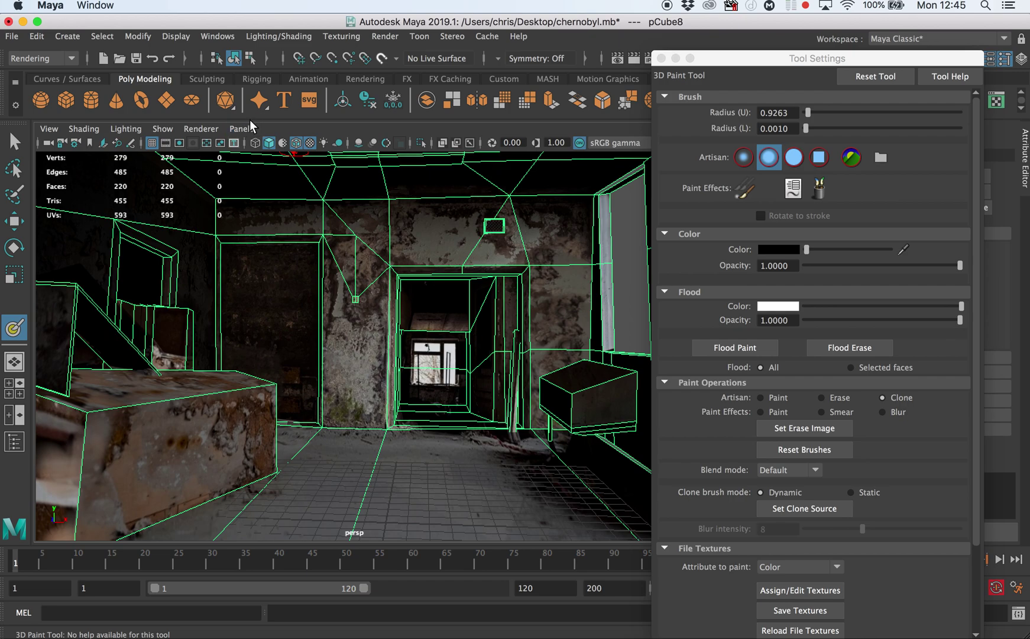
key("w")
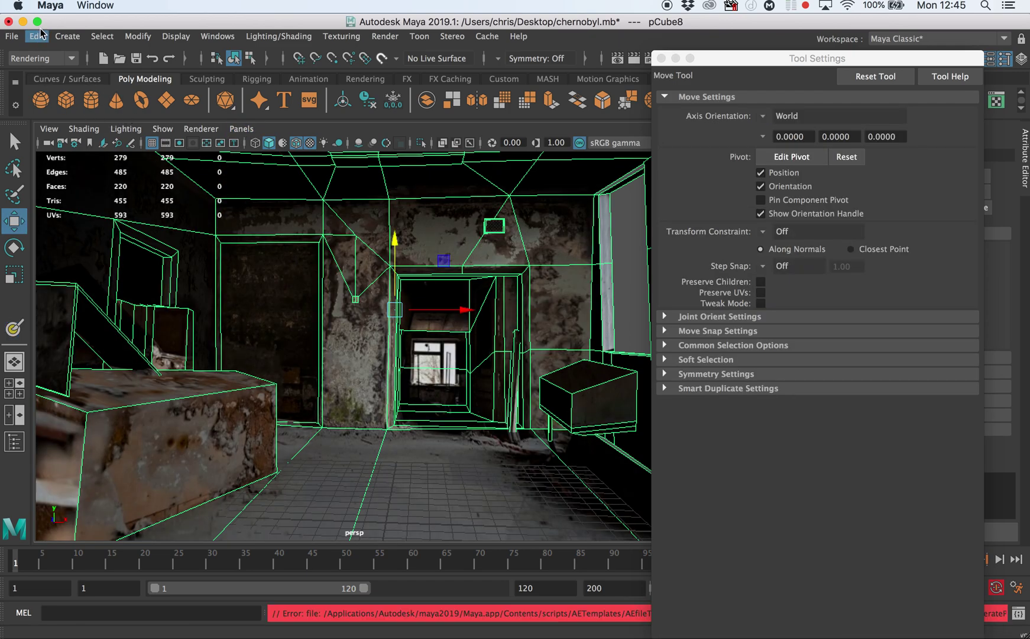
left_click(37, 36)
mouse_move(178, 205)
left_click(243, 216)
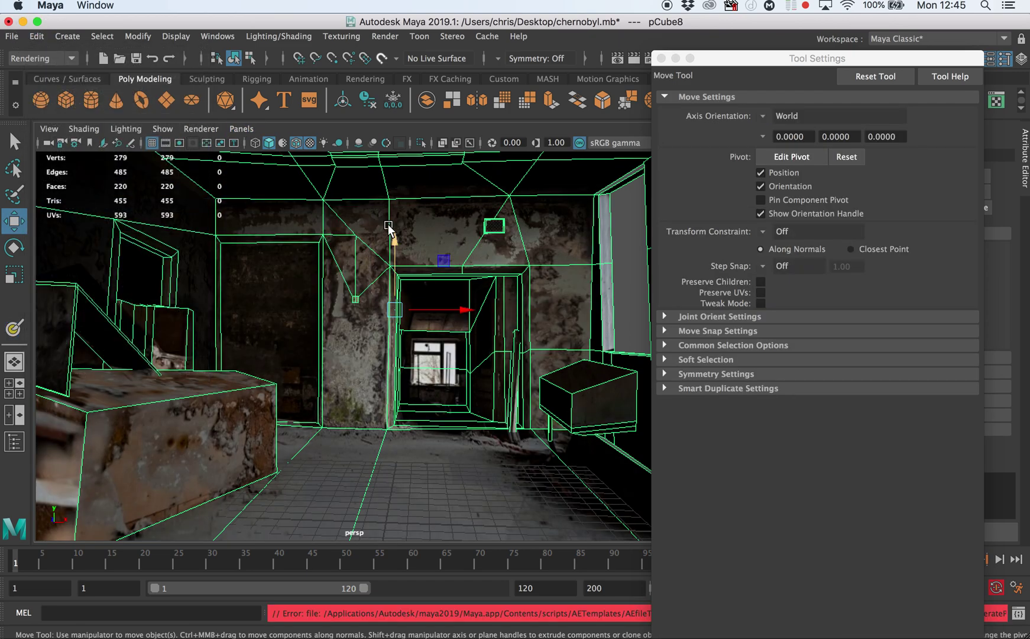
key("6")
- Set the viewport to look through the persp camera
left_click(241, 128)
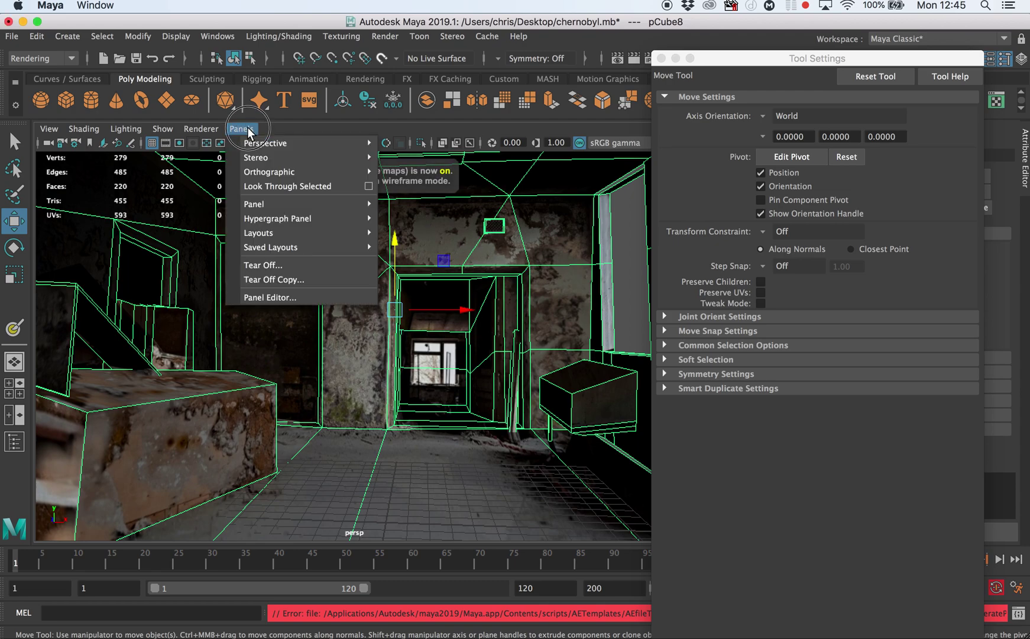
mouse_move(355, 143)
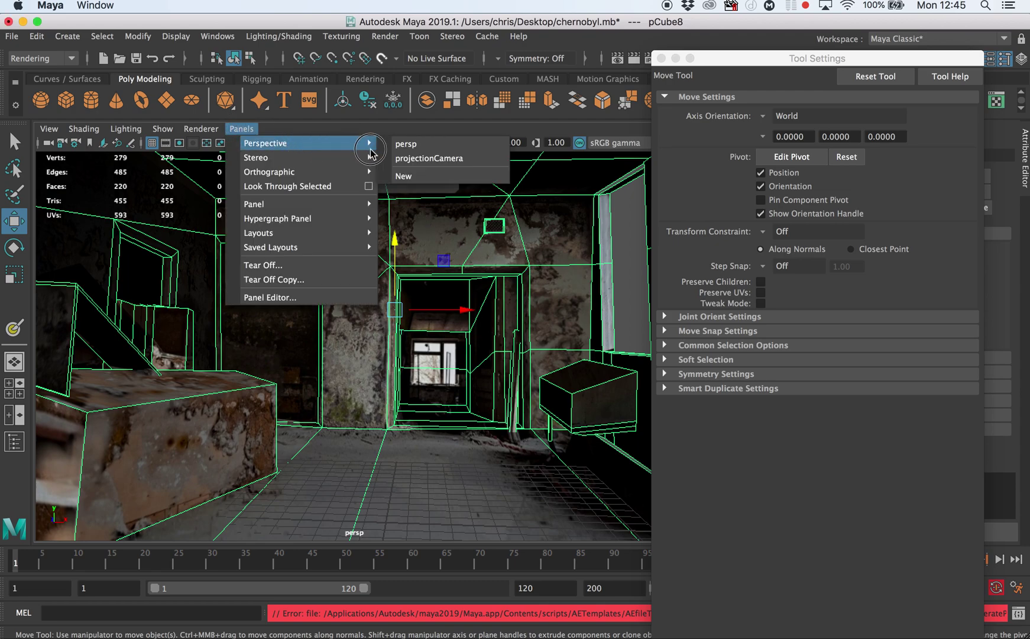
left_click(408, 144)
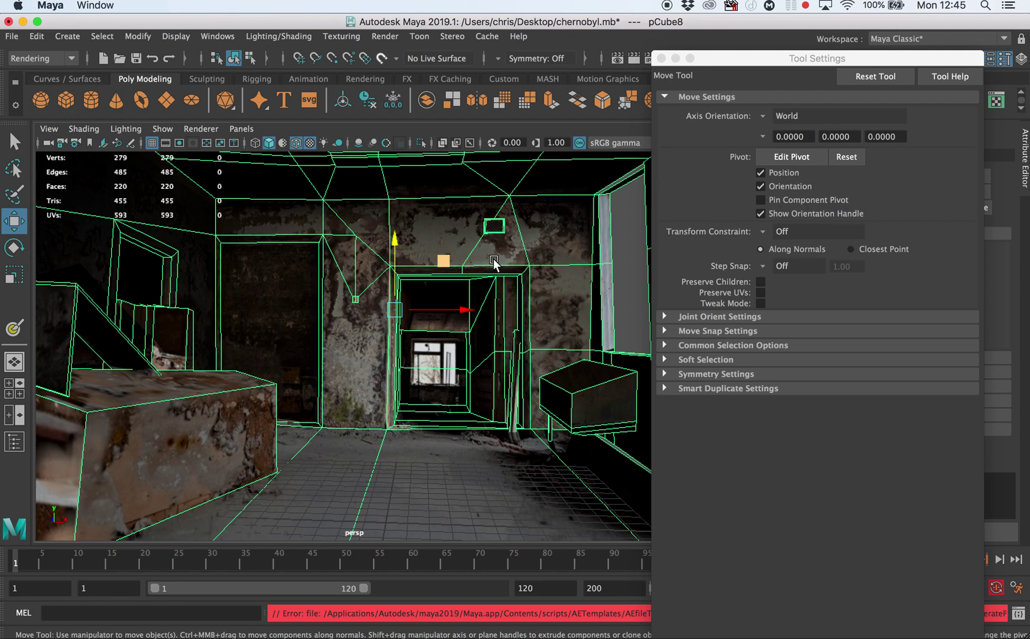
left_click(241, 129)
mouse_move(254, 143)
left_click(408, 144)
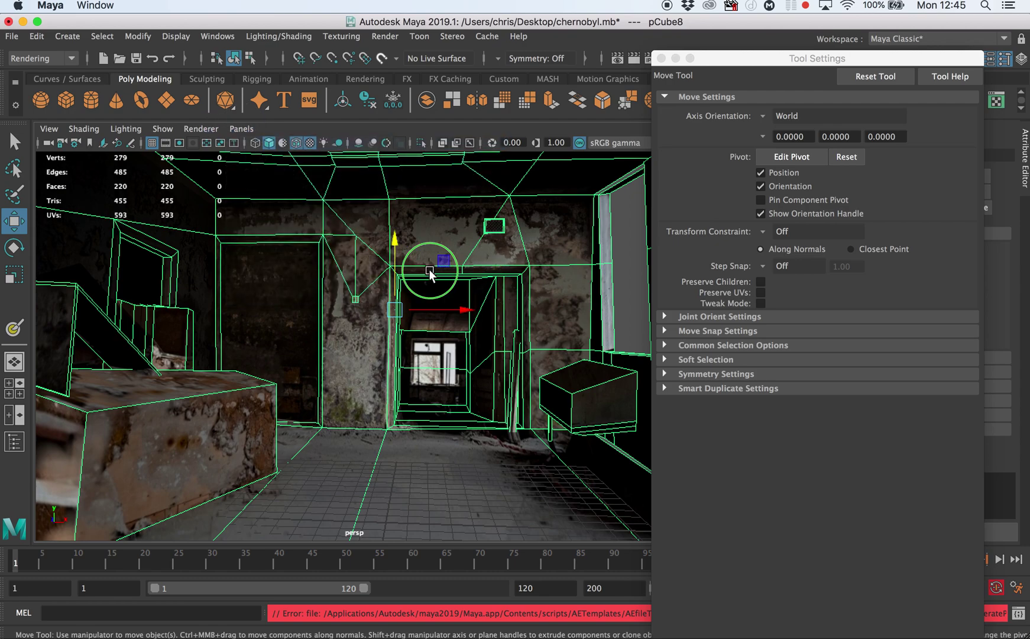
- Duplicate the room mesh and move one copy along negative X until it stands clear of the other
scroll(430, 272, "down", 10)
left_click(501, 264)
left_click_drag(403, 349, 421, 384, "alt")
left_click(408, 356)
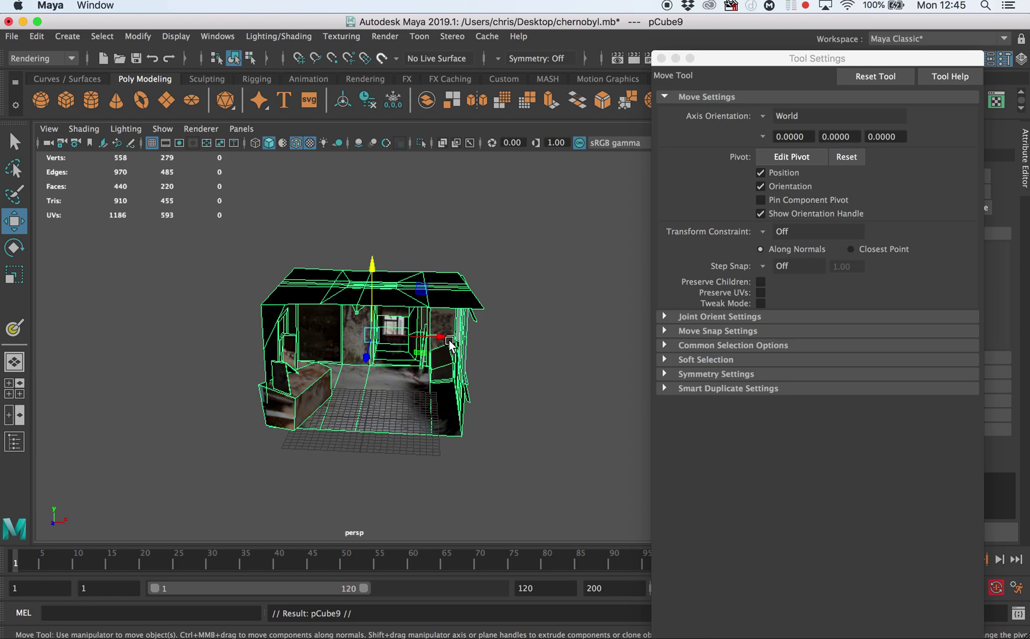
left_click_drag(448, 340, 169, 325)
left_click(212, 272)
middle_click_drag(158, 290, 325, 286, "alt")
mouse_move(325, 287)
left_mouse_down("alt")
mouse_move(303, 264)
mouse_move(283, 274)
mouse_move(313, 278)
left_mouse_up("alt")
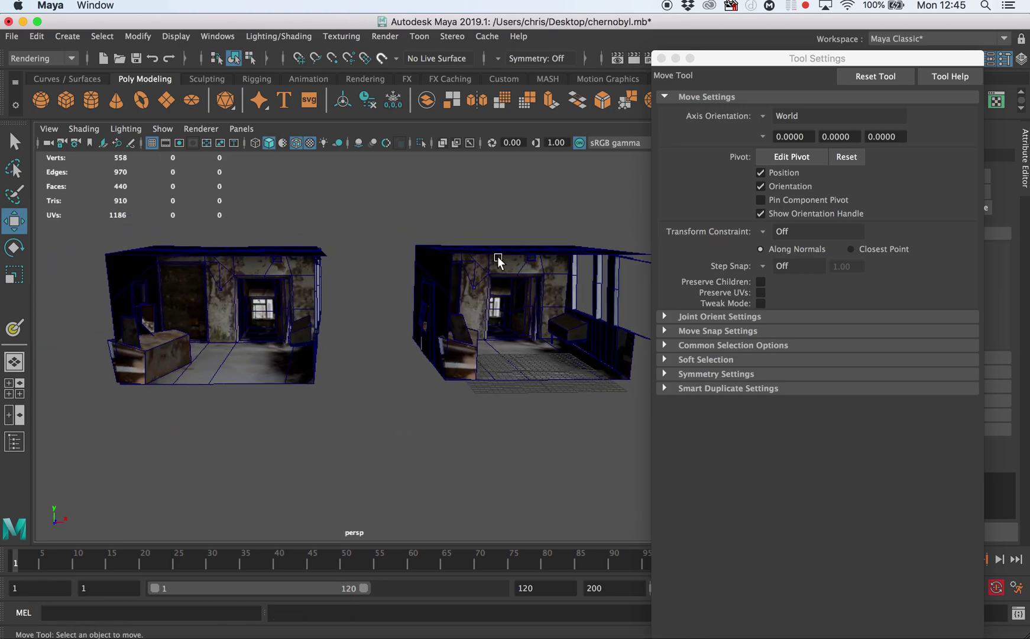
- Select the room mesh pCube8 at its original position and assign it a new Lambert material
left_click_drag(499, 260, 356, 299, "alt")
left_click(356, 299)
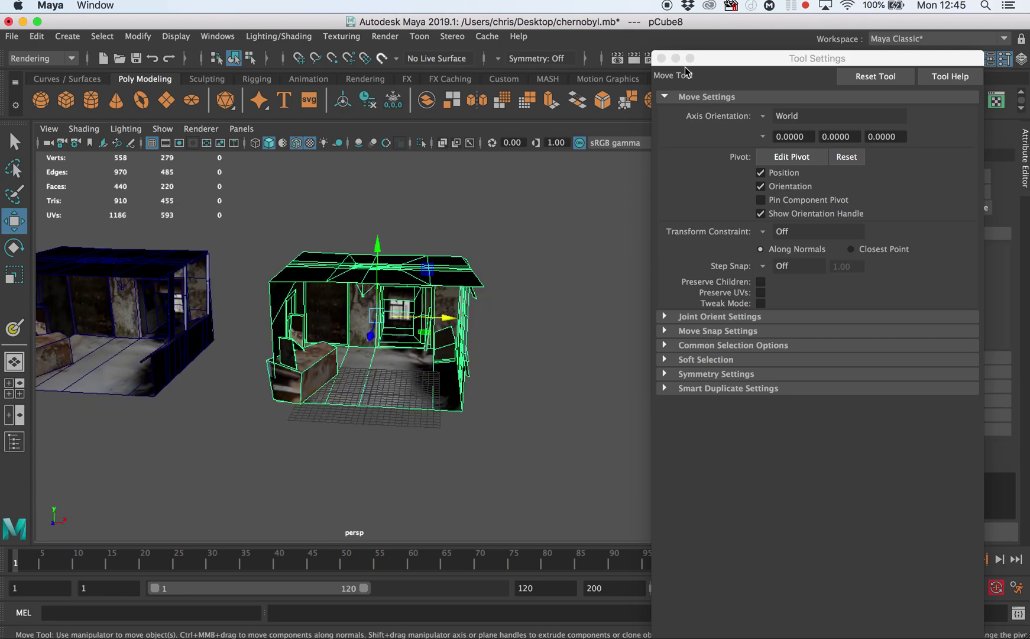
left_click(661, 59)
right_click_drag(402, 250, 418, 600)
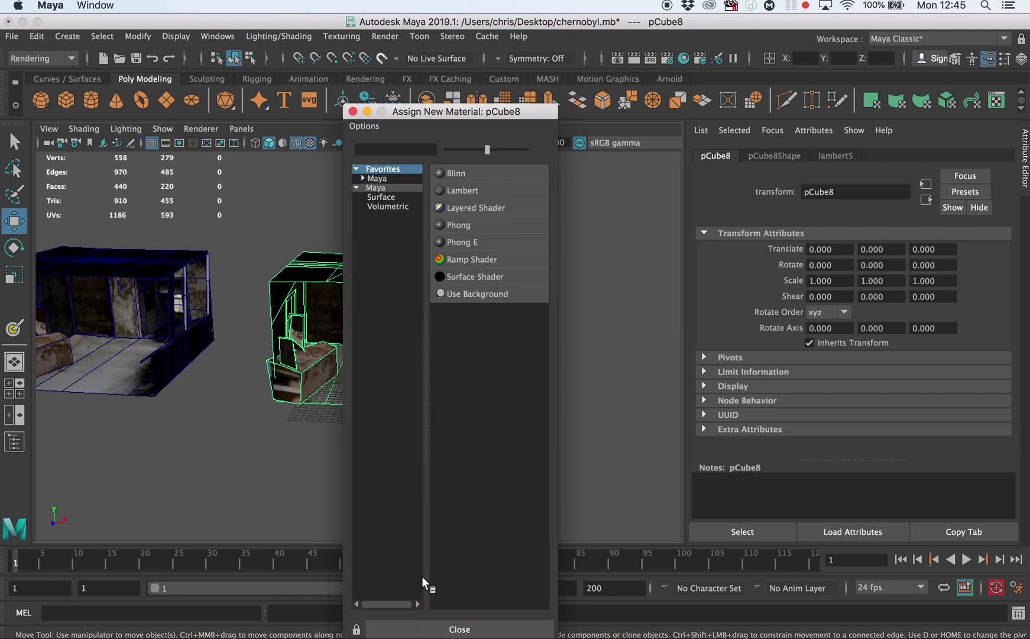
left_click(462, 189)
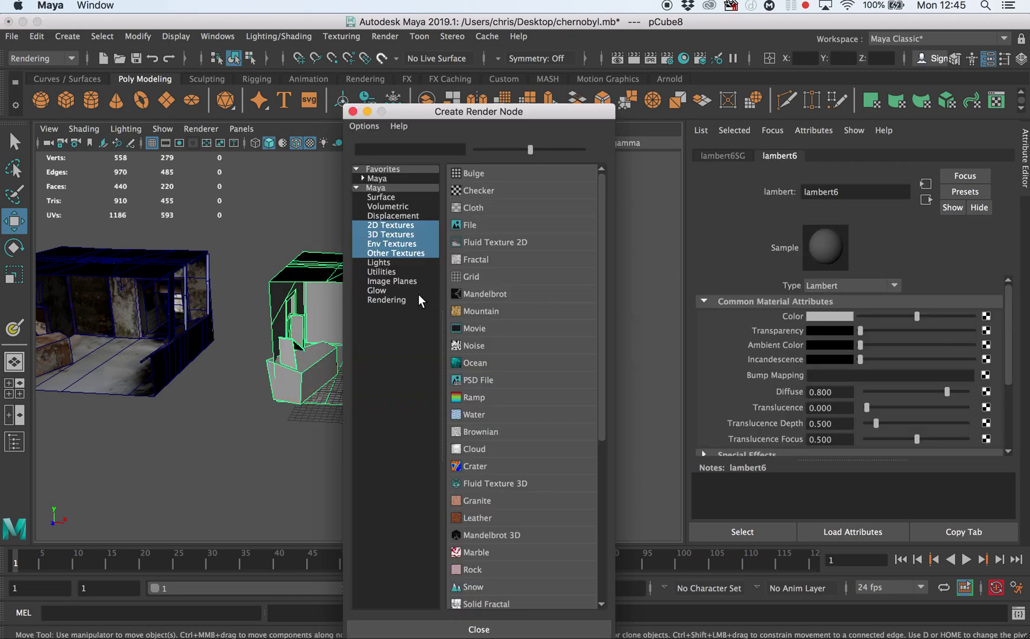
- Map the Lambert's color with a File texture as a projection, using Perspective type linked to projectionCameraShape
right_click(478, 227)
left_click(531, 260)
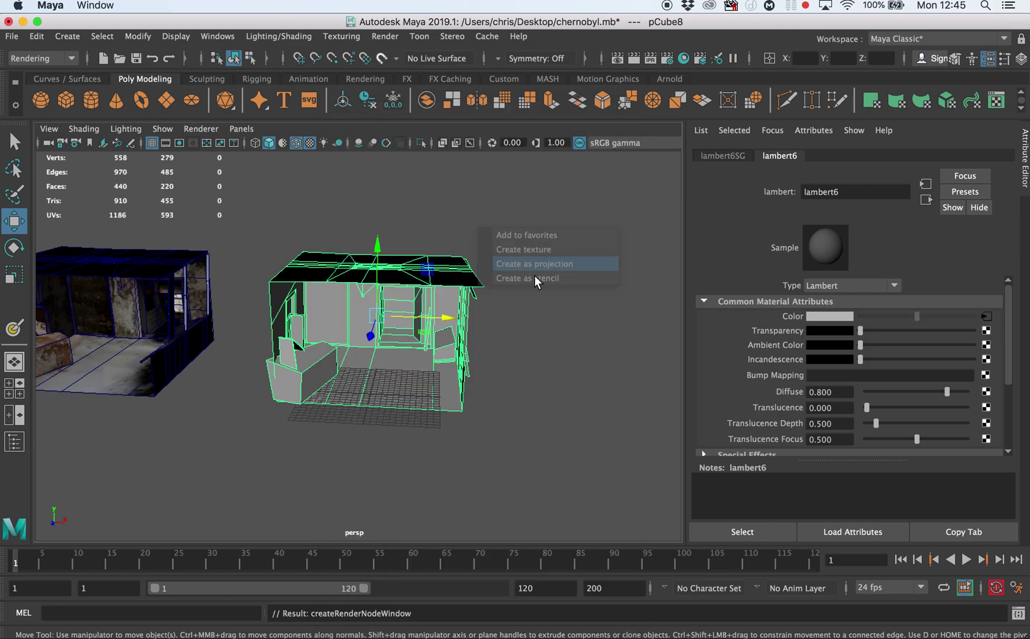
left_click(851, 341)
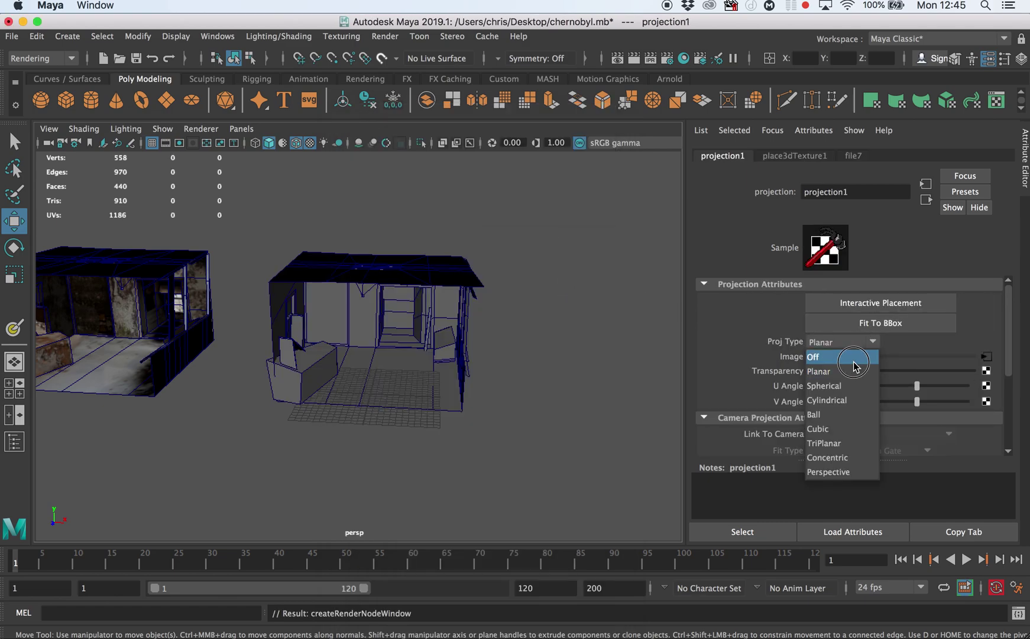
left_click(848, 474)
left_click(822, 434)
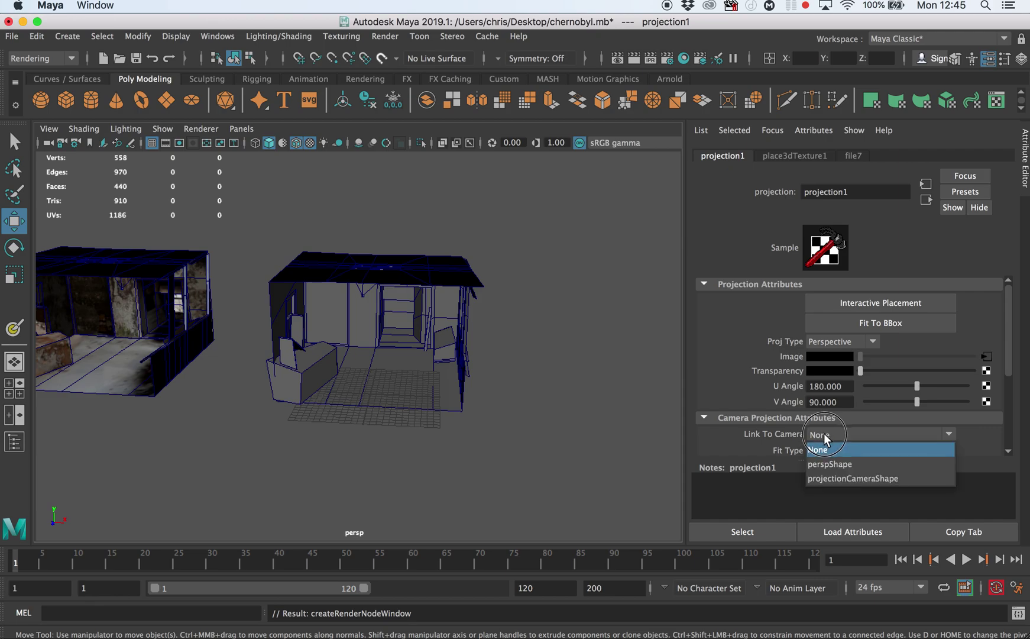
left_click(828, 477)
- Load Chernobyl-075.jpg from the Desktop as the projection's image
left_click(986, 356)
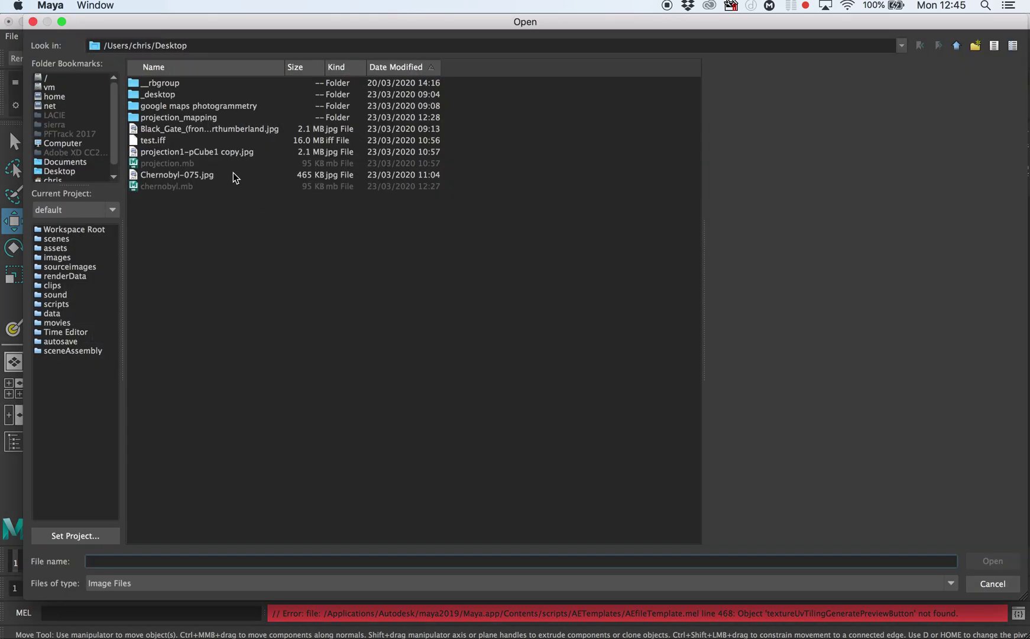
left_click(234, 175)
left_click(973, 560)
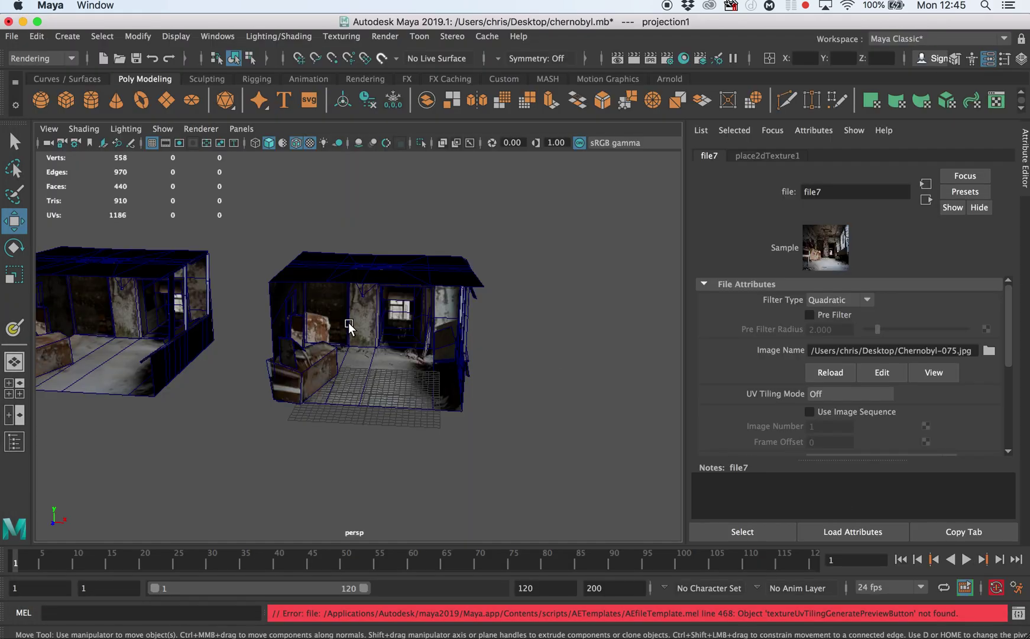
- Create a new perspective camera and look through it at the projected room
left_click_drag(349, 319, 299, 285, "alt")
right_click_drag(299, 285, 583, 294, "alt")
left_click_drag(435, 305, 394, 304, "alt")
left_click(244, 130)
mouse_move(293, 145)
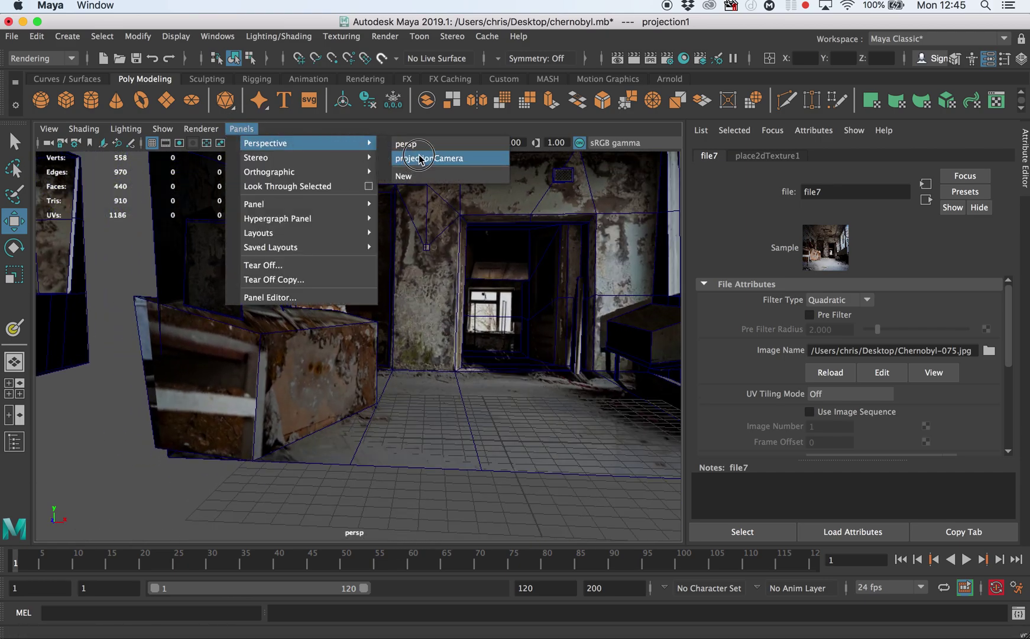
left_click(423, 157)
- Position the new camera low in the room, looking slightly up at the back wall, at about X 3.8, Y 3.8, Z 34.8
right_click_drag(564, 301, 436, 269, "alt")
left_click_drag(346, 343, 452, 290, "alt")
right_click_drag(396, 303, 580, 341, "alt")
middle_click_drag(505, 310, 524, 320, "alt")
right_click_drag(524, 320, 453, 299, "alt")
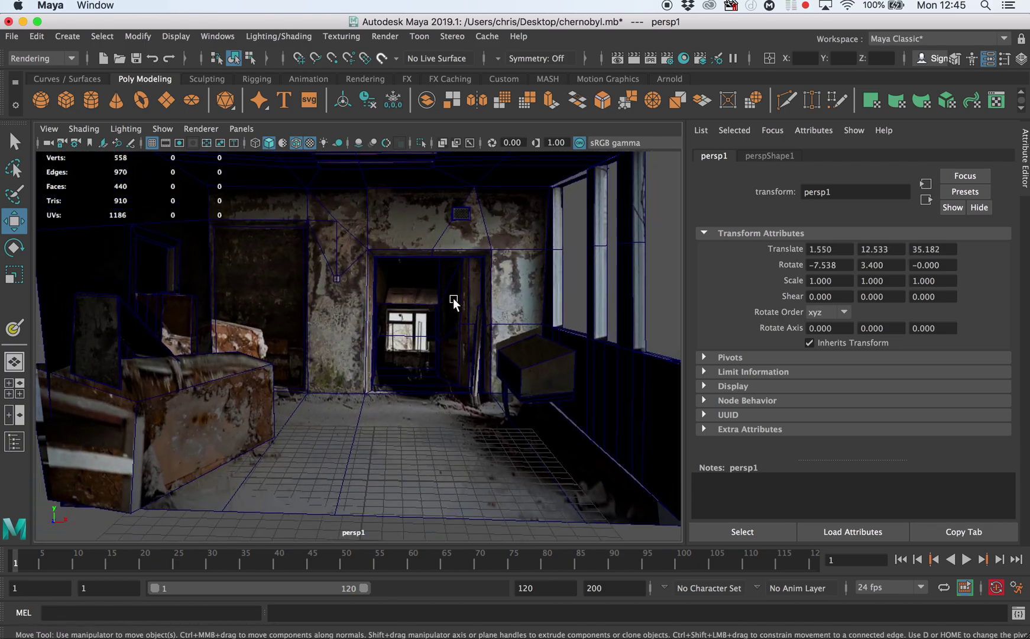
mouse_move(463, 318)
left_mouse_down("alt")
mouse_move(471, 322)
mouse_move(462, 301)
left_mouse_up("alt")
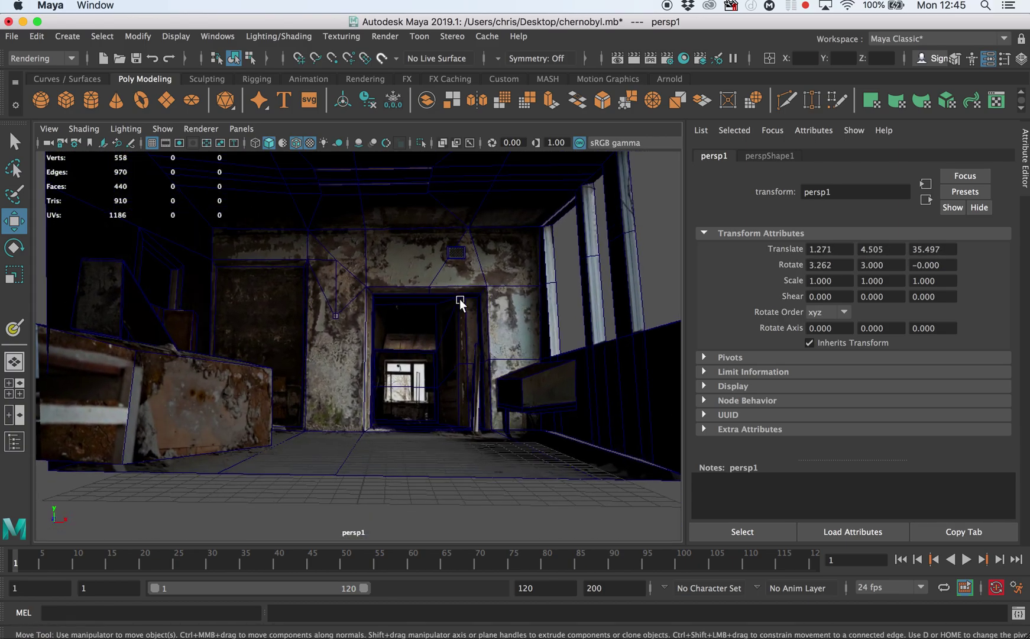
middle_click_drag(427, 315, 410, 377, "alt")
left_click_drag(413, 379, 409, 360, "alt")
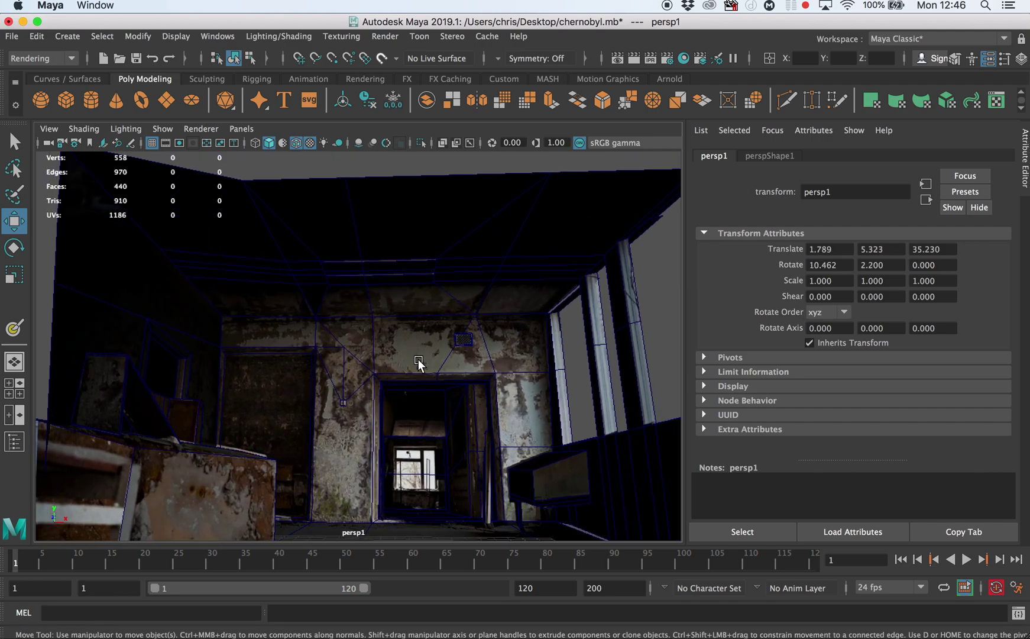
middle_click_drag(422, 363, 388, 336, "alt")
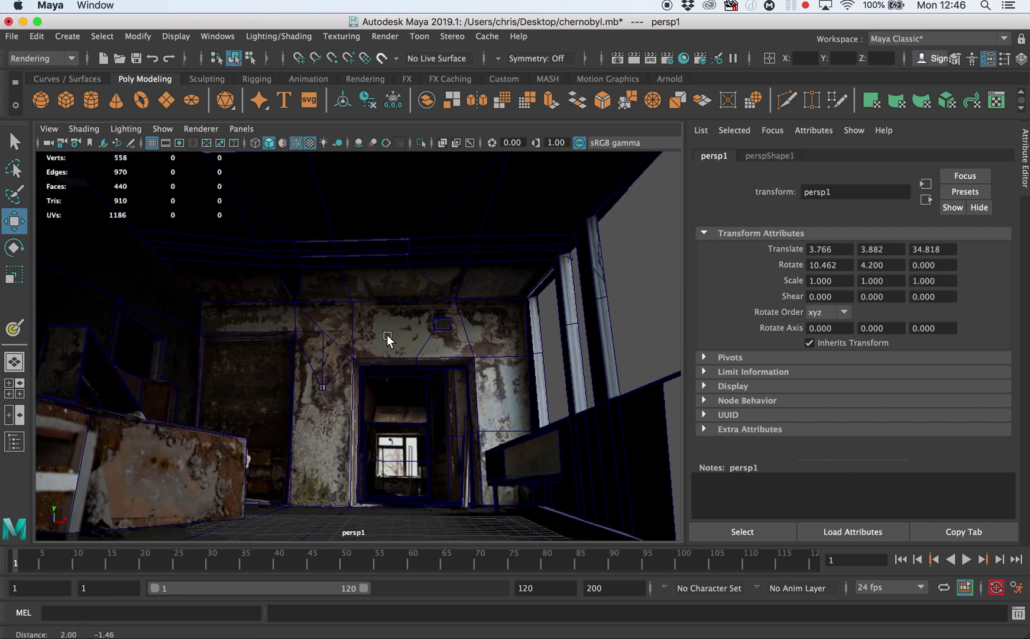
- Select the viewport's camera and key its transforms at frame 1
left_click(54, 129)
left_click(60, 154)
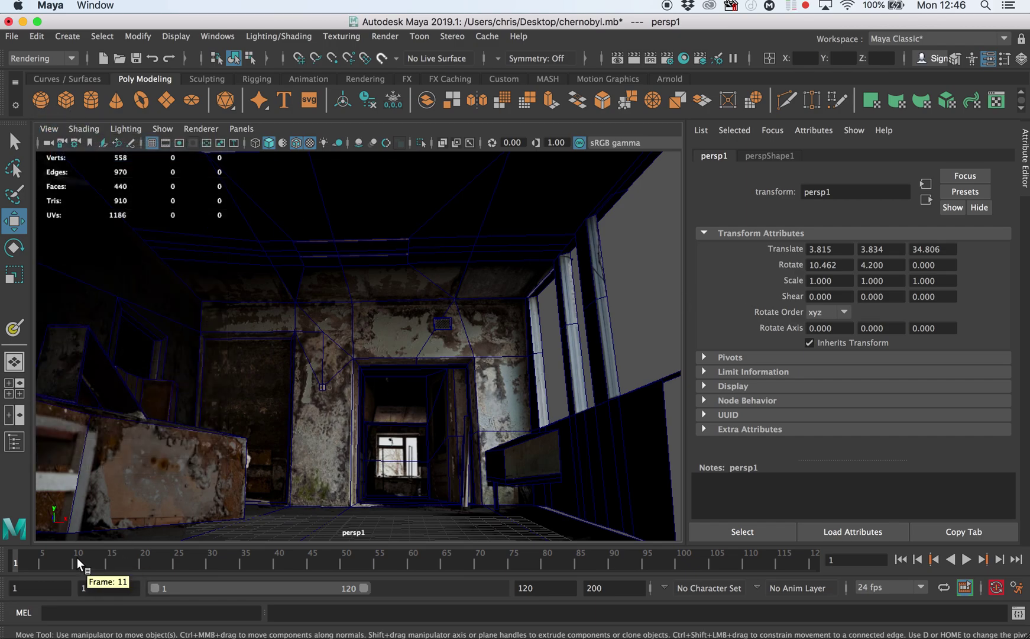
key("s")
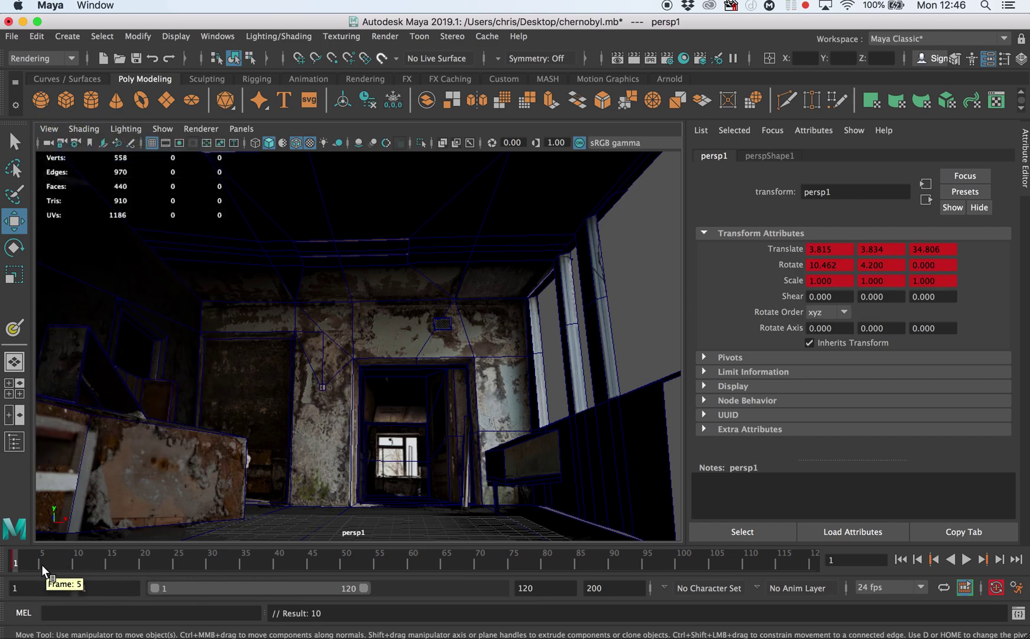
- Extend the playback range to end at frame 200
left_click_drag(554, 588, 500, 583)
type("20")
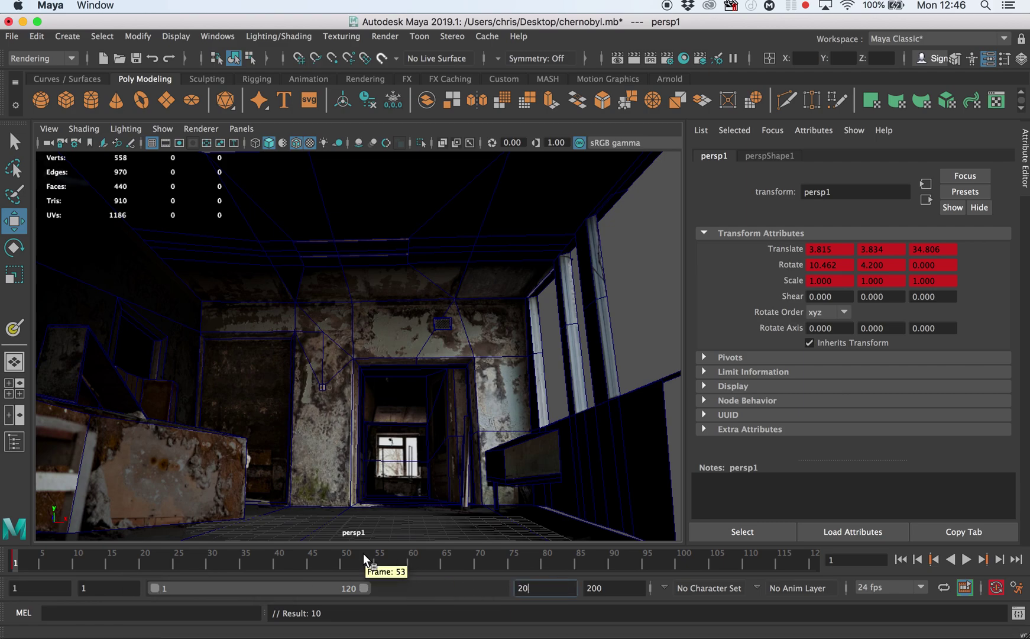
type("0")
key("Return")
- At frame 200, auto-key the camera raised and closer to the back wall, at about X 3.6, Y 13.3, Z 23.1, and scrub back to frame 1
key("alt+v")
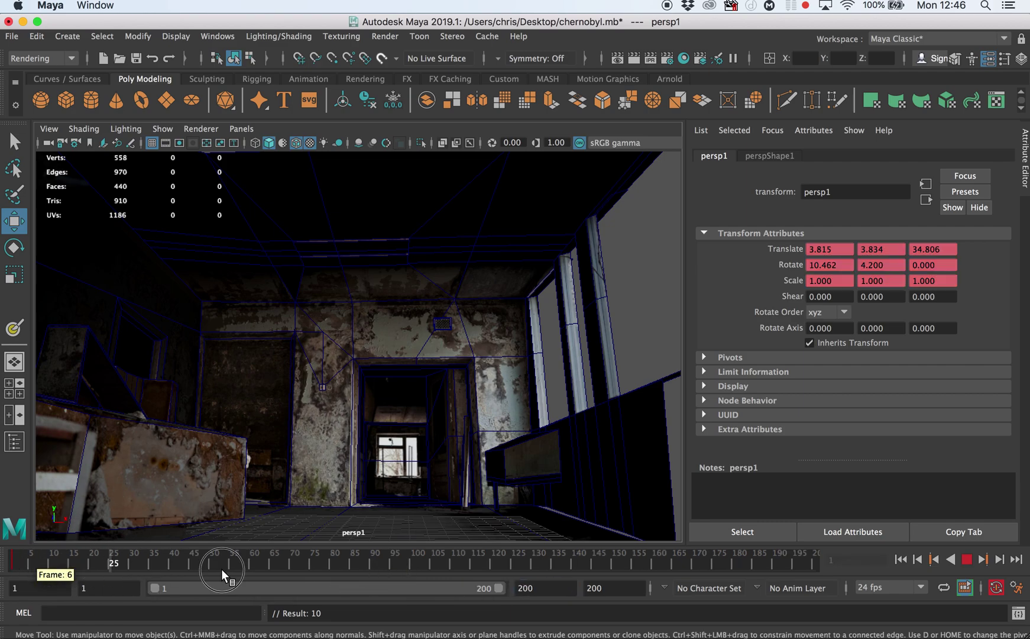
right_click_drag(423, 408, 515, 415, "alt")
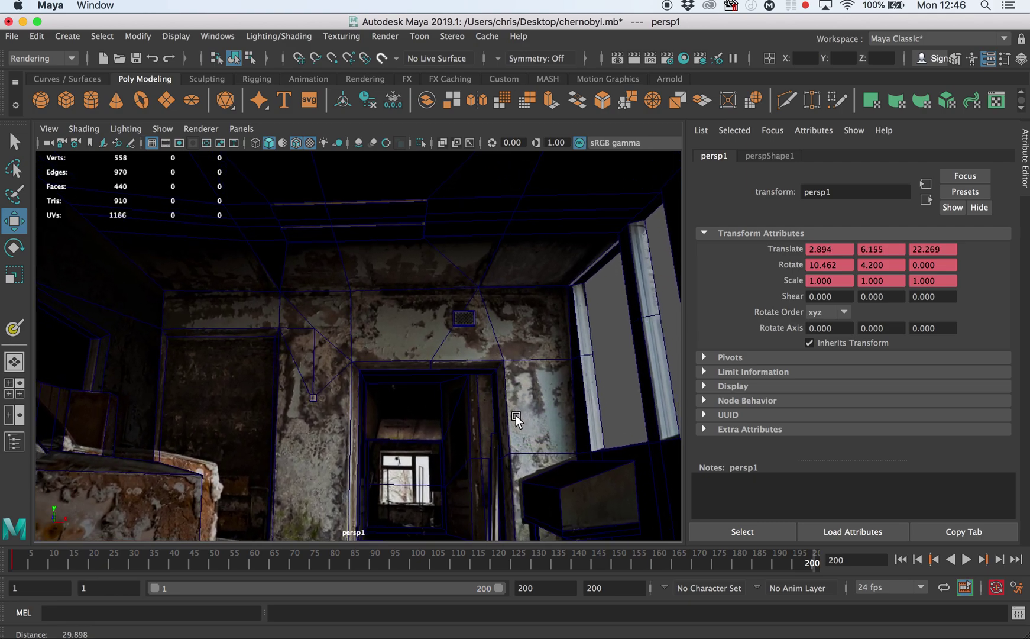
left_click_drag(516, 415, 497, 443, "alt")
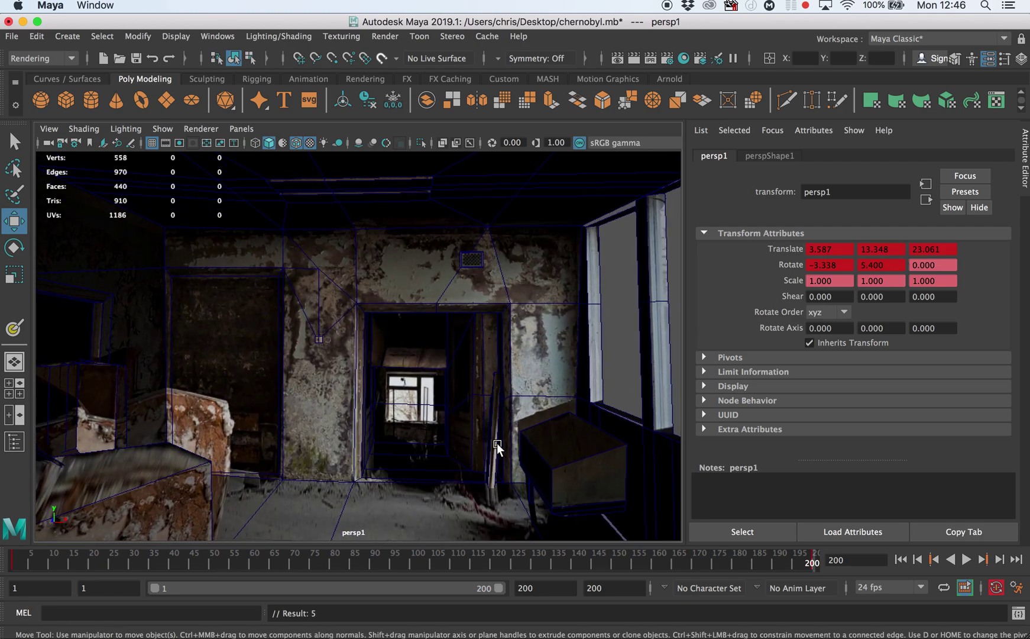
left_click_drag(805, 560, 112, 284)
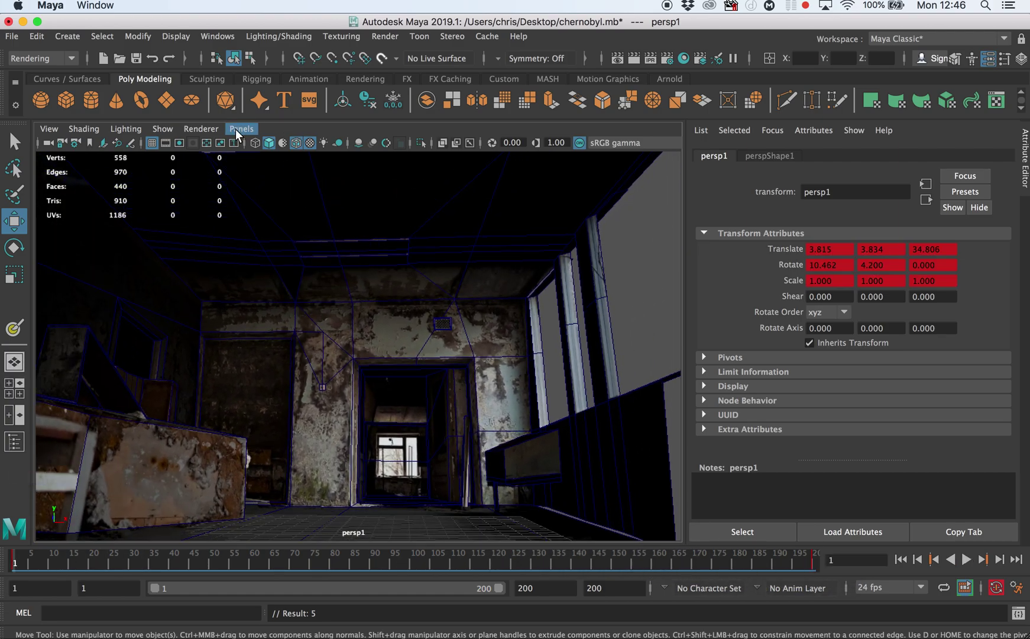
- Create another perspective camera, look through it and bring it into the painted copy of the room, facing the back wall
left_click(236, 130)
left_click(374, 243)
left_click_drag(432, 317, 241, 291, "alt")
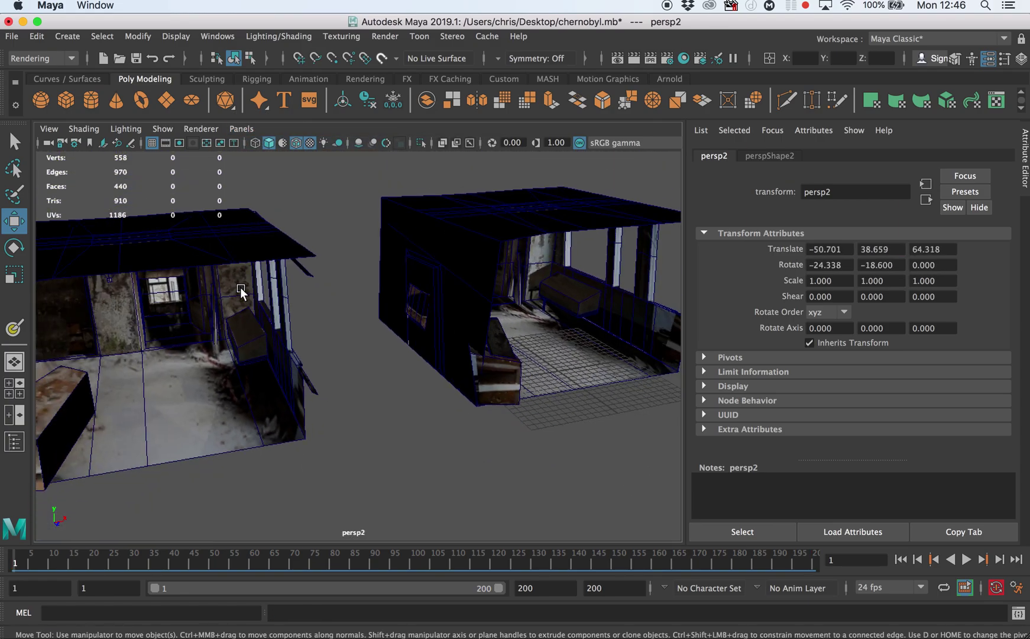
middle_click_drag(240, 291, 379, 315, "alt")
left_click_drag(379, 315, 359, 301, "alt")
right_click_drag(359, 301, 544, 296, "alt")
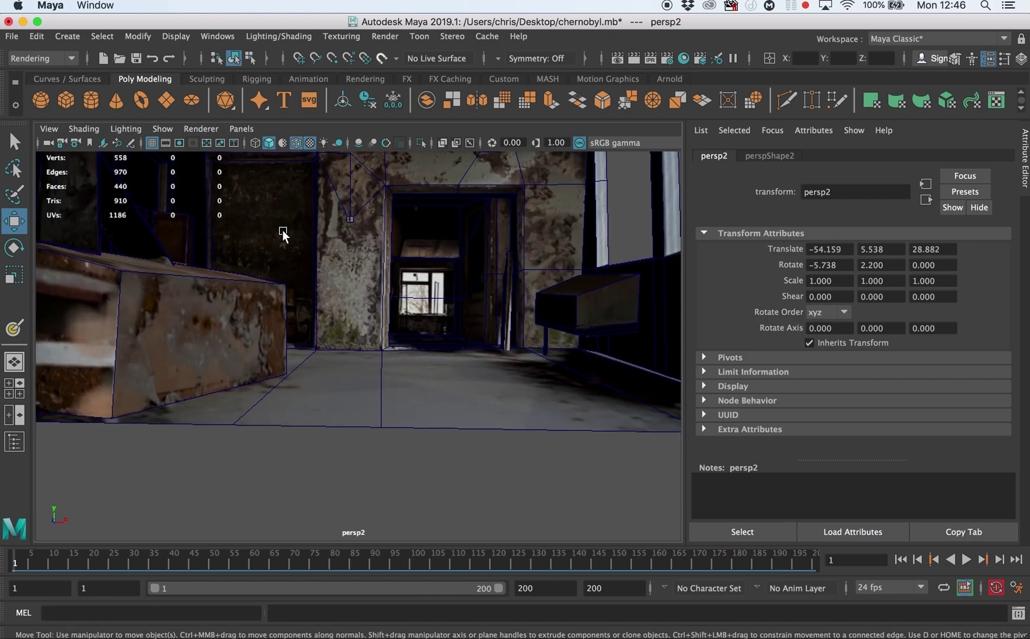
- Position the new camera low in the painted room at about X -54.3, Y 7.3, Z 22.8 and key its transforms at frame 1
middle_click_drag(388, 265, 371, 335, "alt")
right_click_drag(371, 336, 399, 328, "alt")
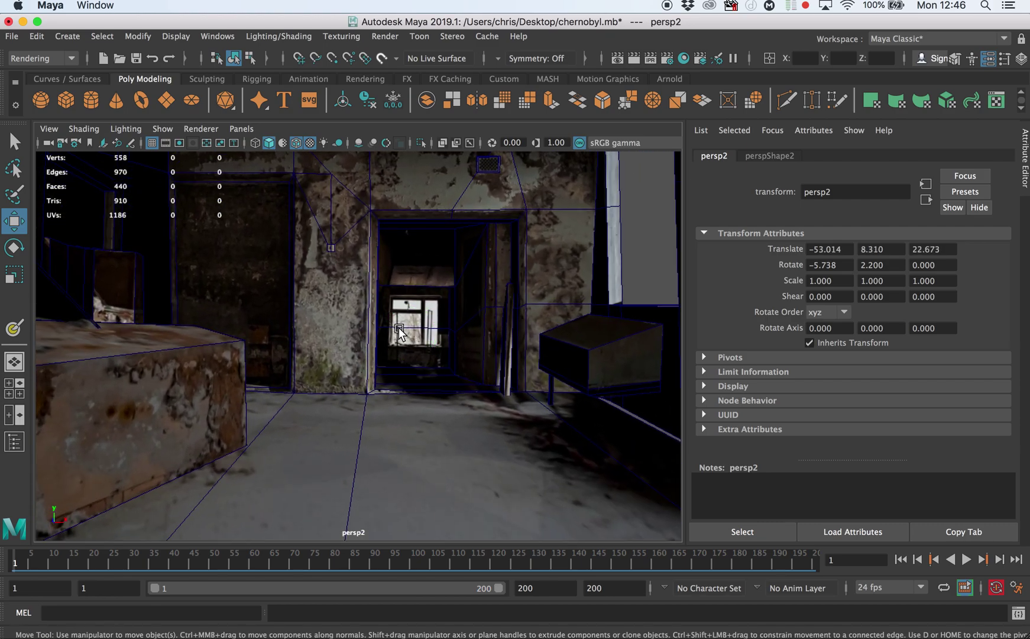
middle_click_drag(389, 329, 393, 329, "alt")
left_click_drag(391, 330, 398, 317, "alt")
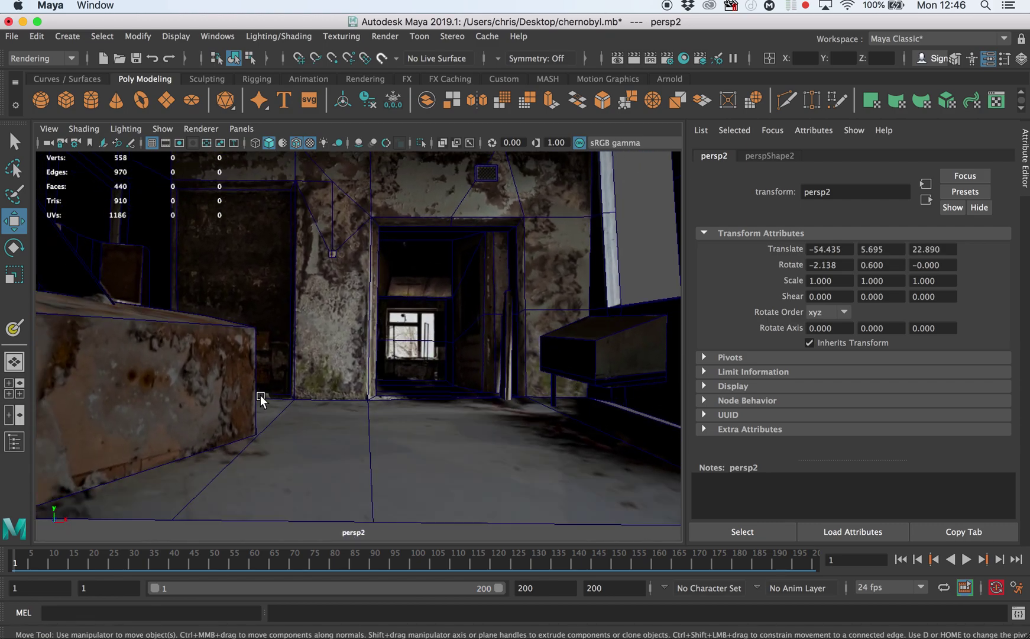
middle_click_drag(318, 327, 318, 349, "alt")
key("s")
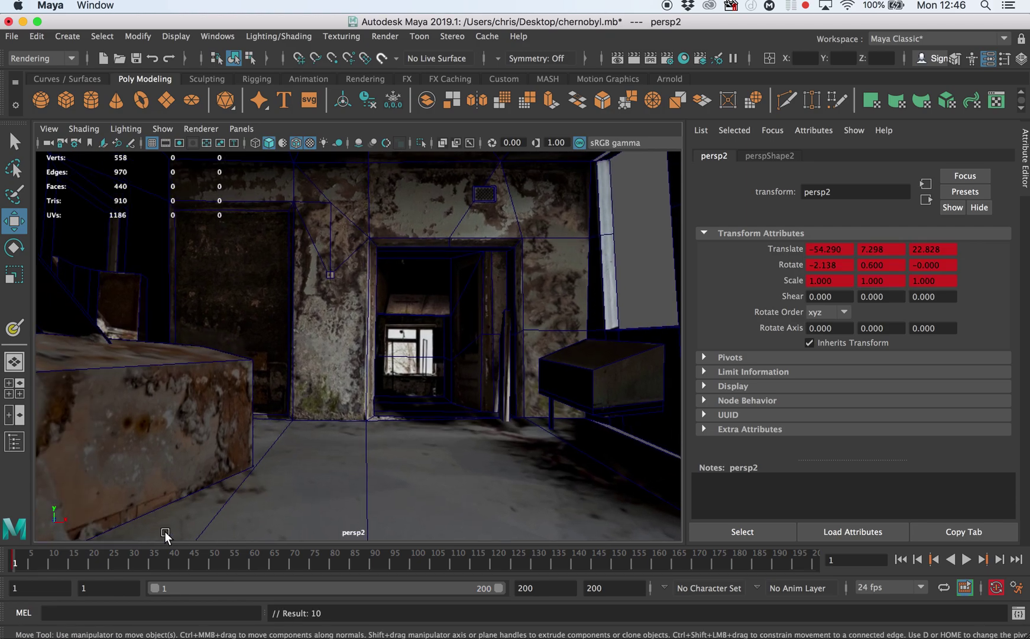
- At frame 200, auto-key this camera higher, closer and tilted down, at about X -54.1, Y 14.3, Z 13.4, and scrub back to frame 1
left_click_drag(35, 561, 817, 593)
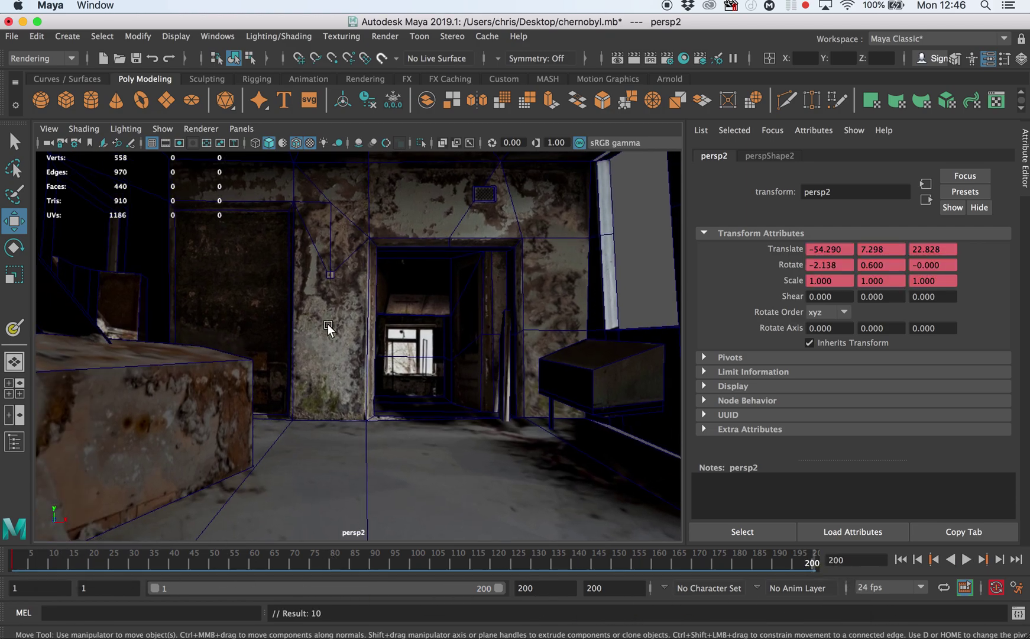
left_click_drag(325, 321, 326, 346, "alt")
right_click_drag(340, 326, 402, 330, "alt")
middle_click_drag(401, 330, 393, 342, "alt")
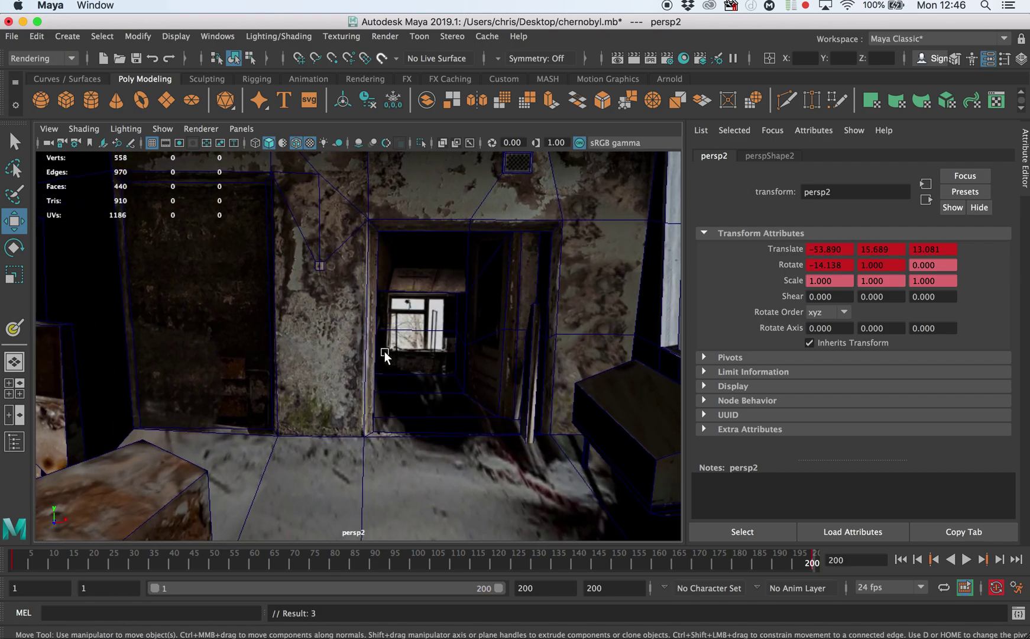
left_click_drag(385, 355, 389, 343, "alt")
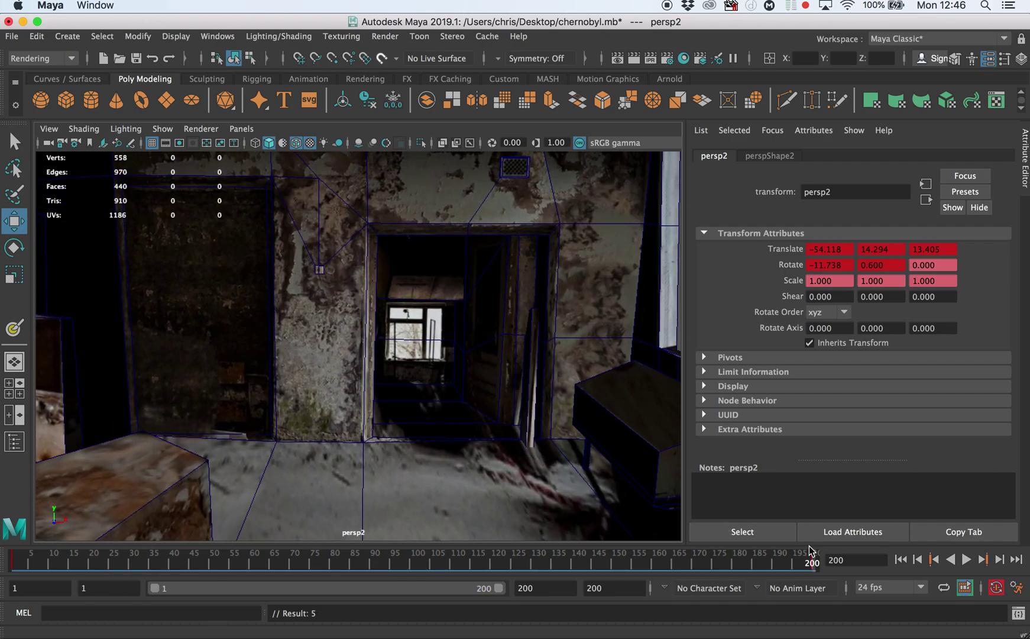
mouse_move(810, 551)
left_mouse_down()
mouse_move(693, 562)
mouse_move(439, 524)
mouse_move(27, 516)
left_mouse_up()
- Turn off wireframe on shaded and enable screen-space ambient occlusion in the Hardware Renderer 2.0 settings
left_click(84, 128)
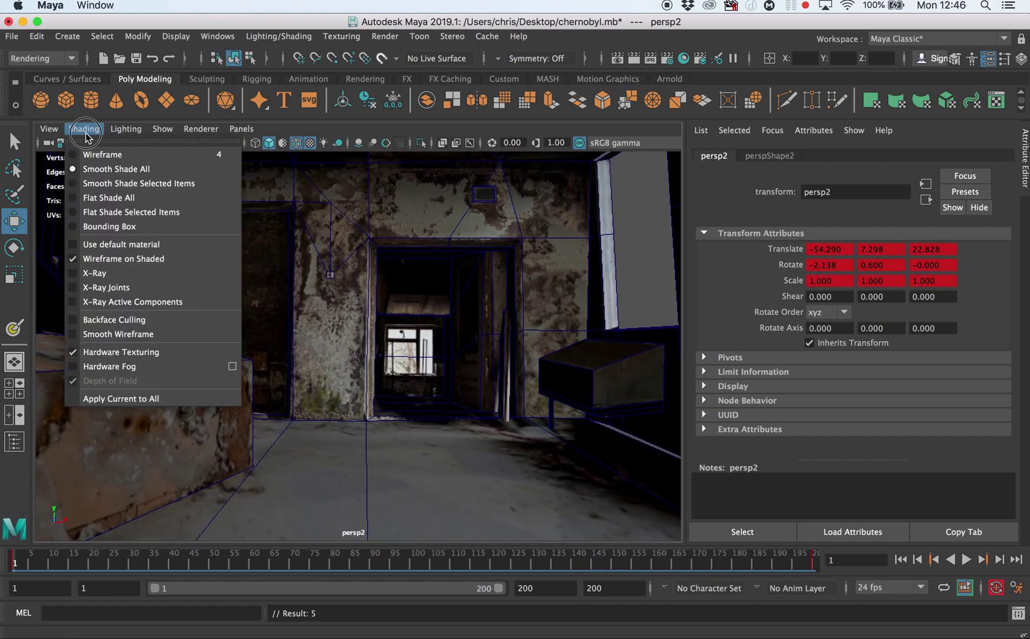
left_click(104, 258)
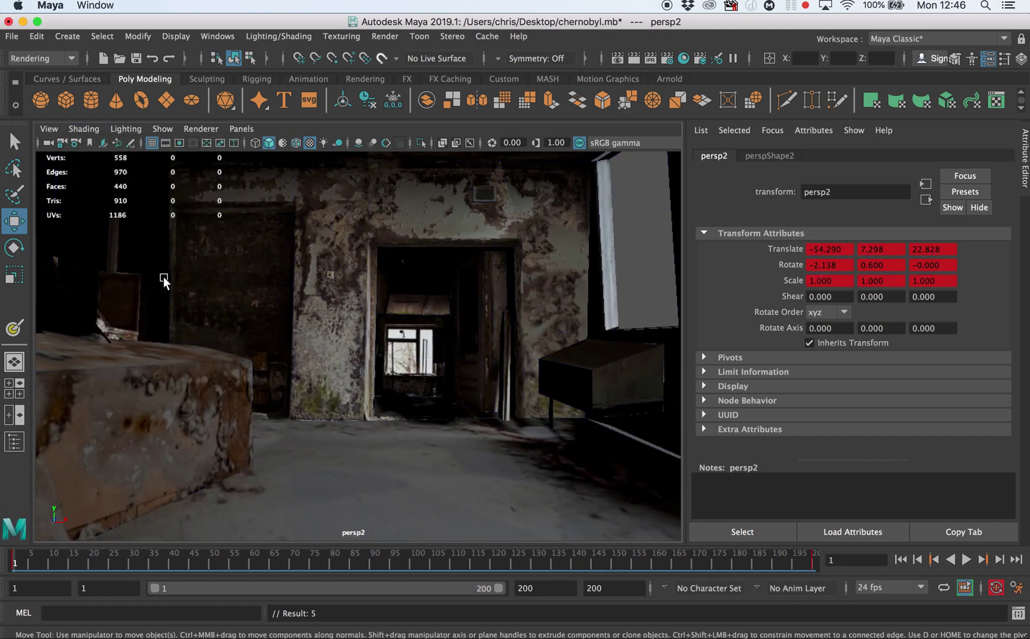
left_click(201, 128)
left_click(284, 155)
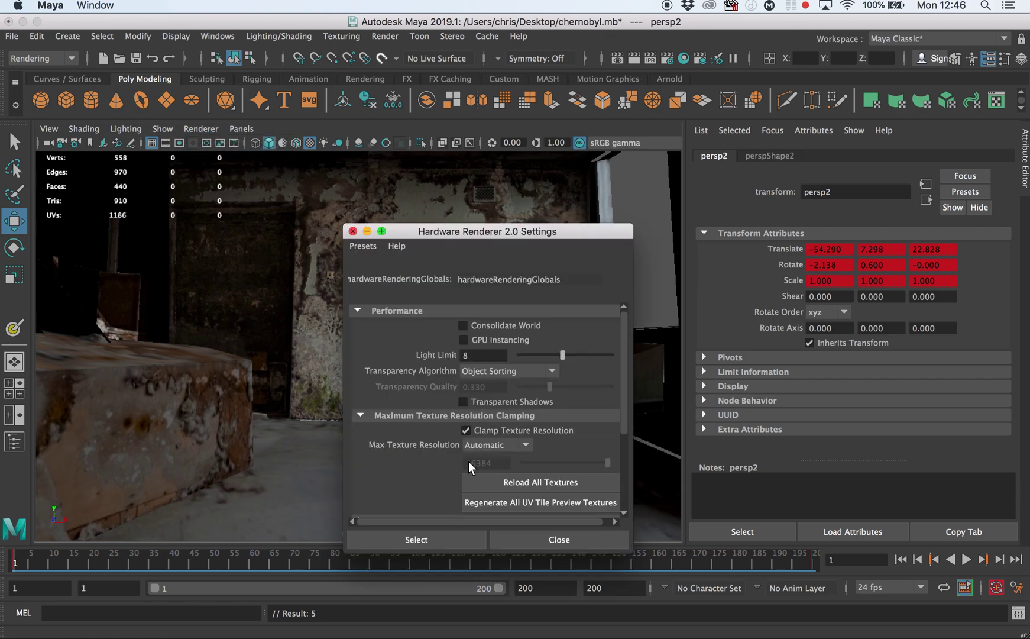
left_click_drag(624, 408, 617, 488)
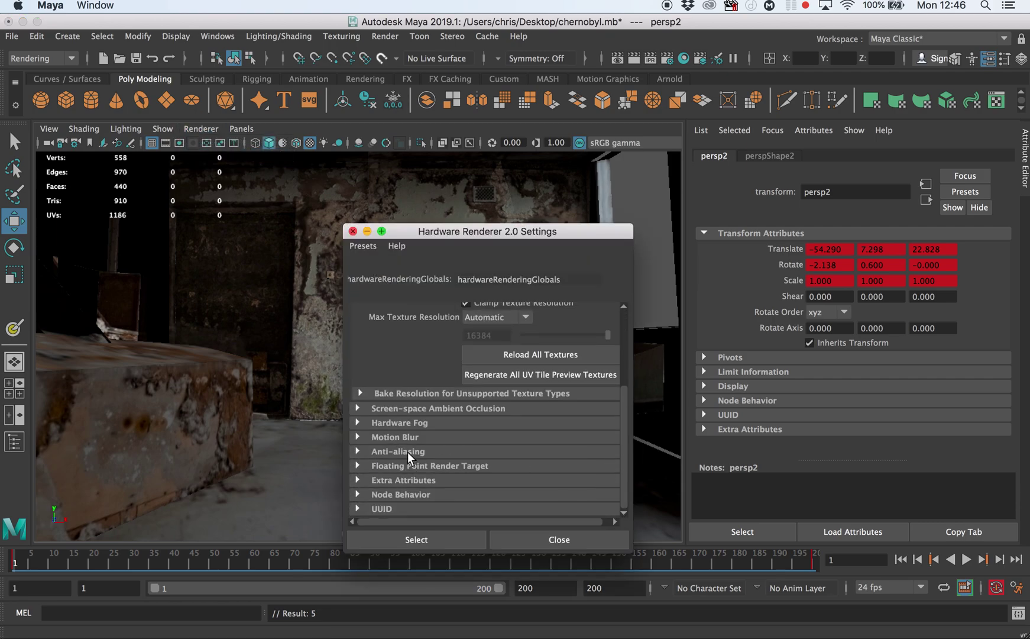
left_click(418, 408)
left_click(463, 423)
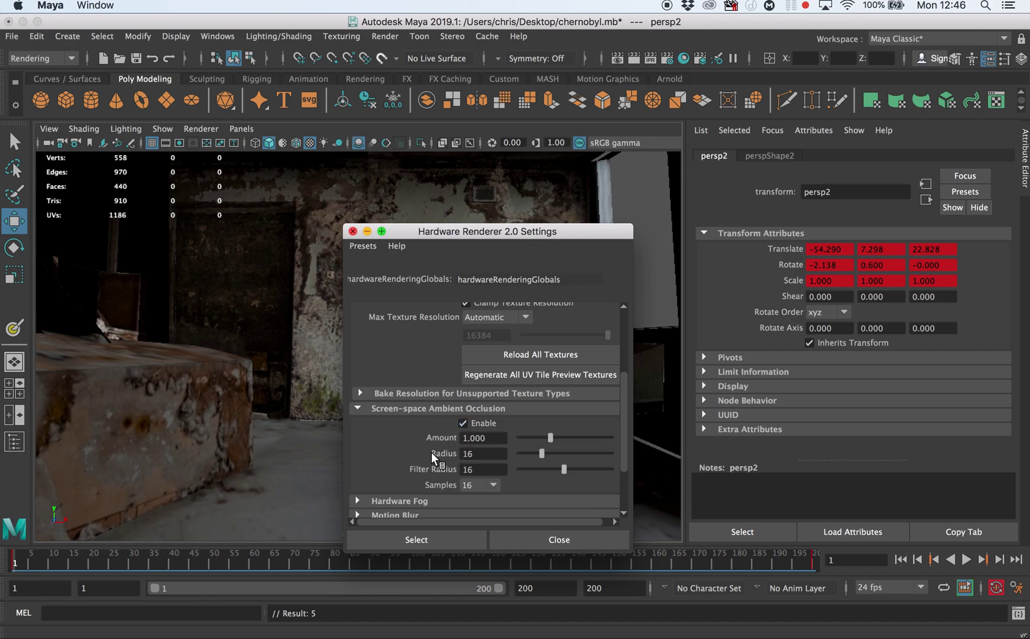
- Set the ambient occlusion amount to 2.760, radius to 33 and samples to 32, and close the renderer settings
left_click_drag(550, 438, 603, 437)
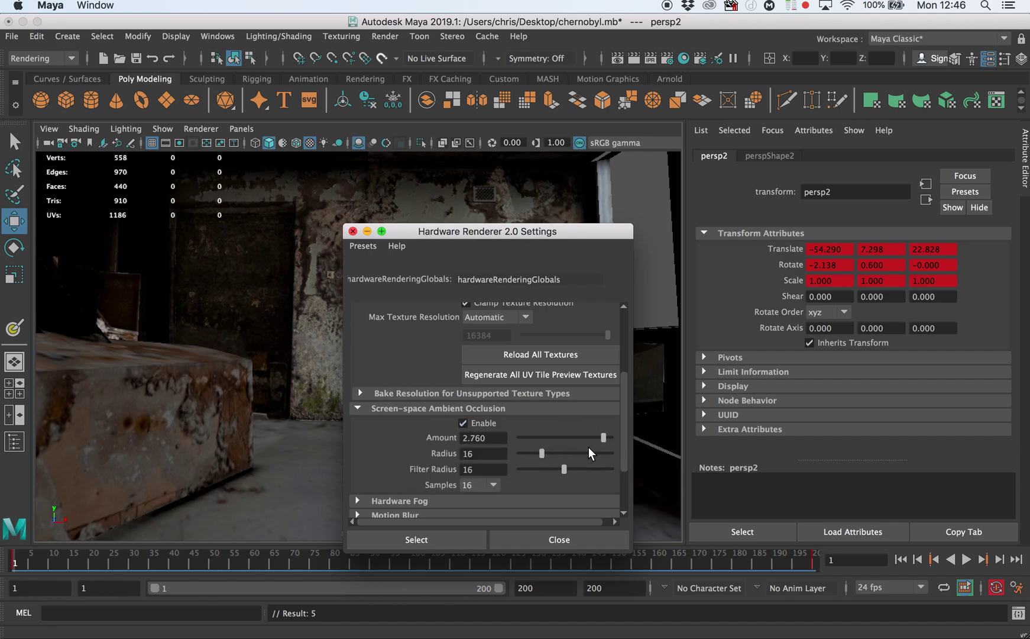
mouse_move(549, 457)
left_mouse_down()
mouse_move(603, 453)
mouse_move(566, 453)
left_mouse_up()
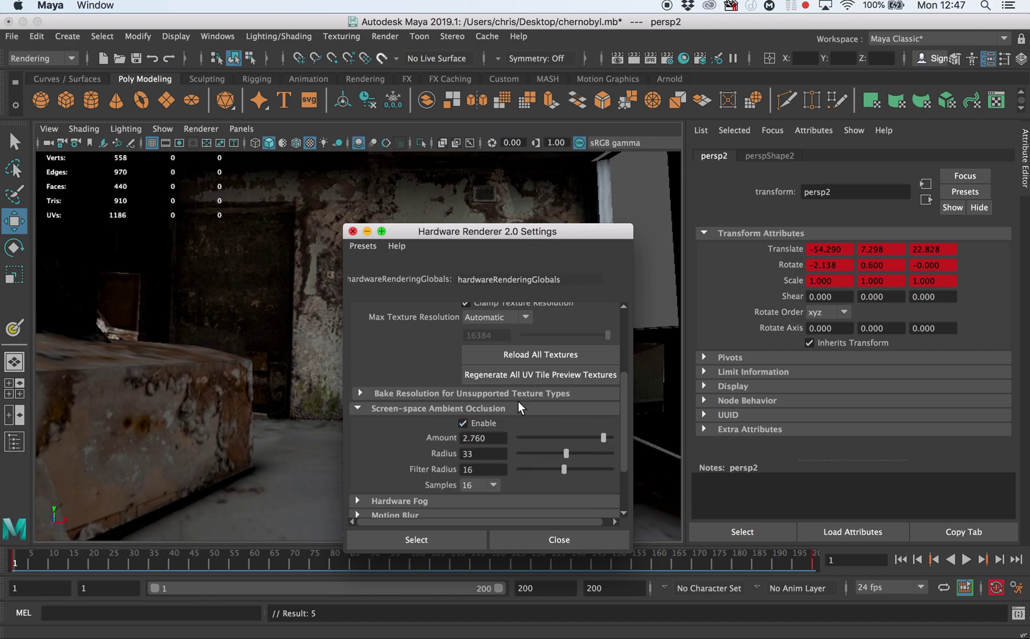
left_click(490, 485)
left_click(476, 528)
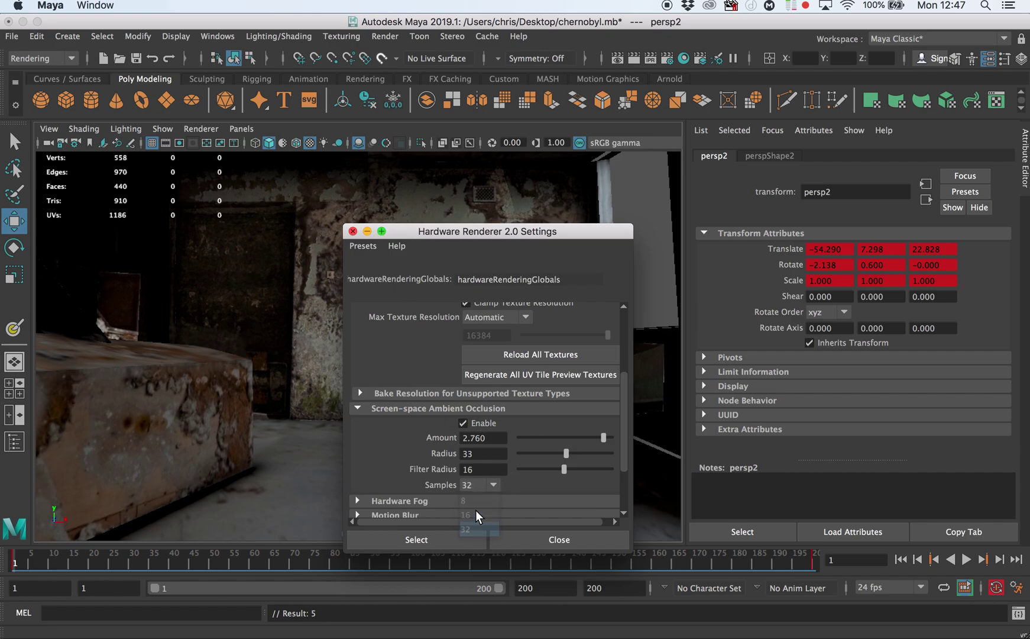
left_click(353, 231)
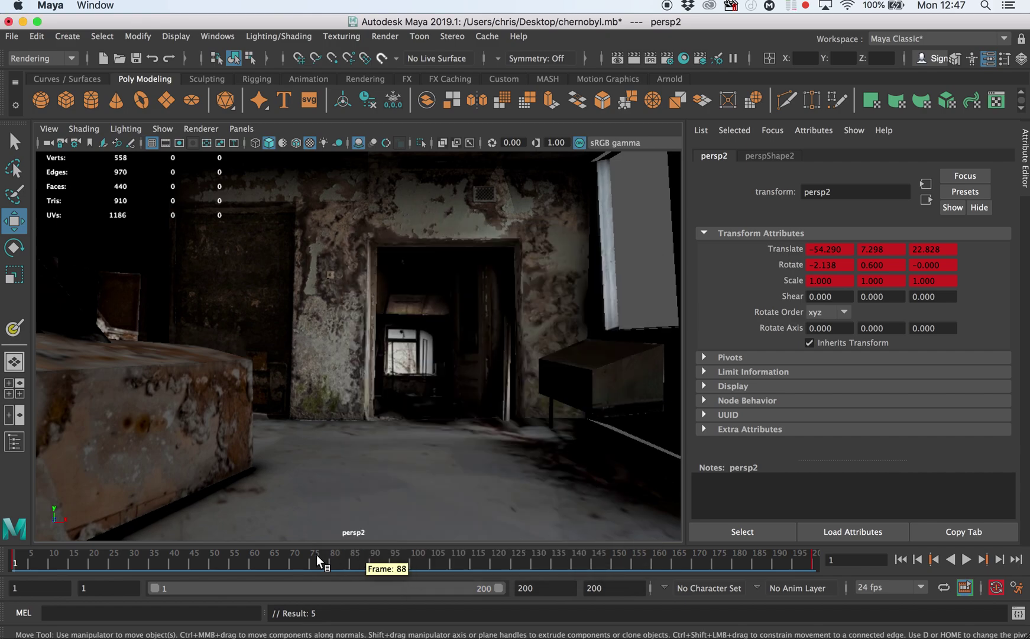
- Play and scrub through the camera animation in the painted room to review the shot
left_click_drag(240, 560, 206, 560)
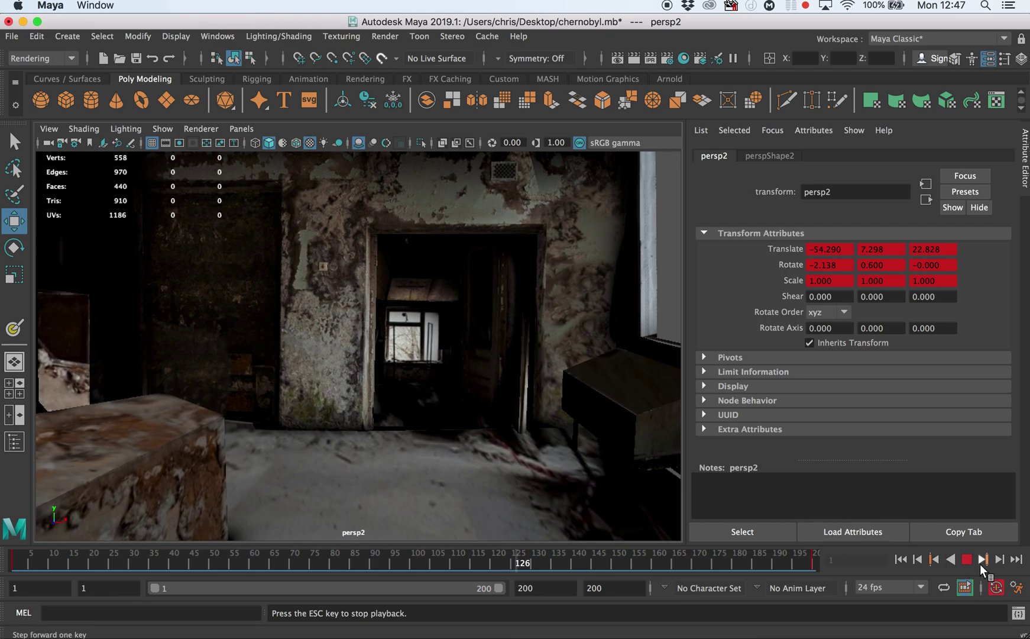
left_click(967, 560)
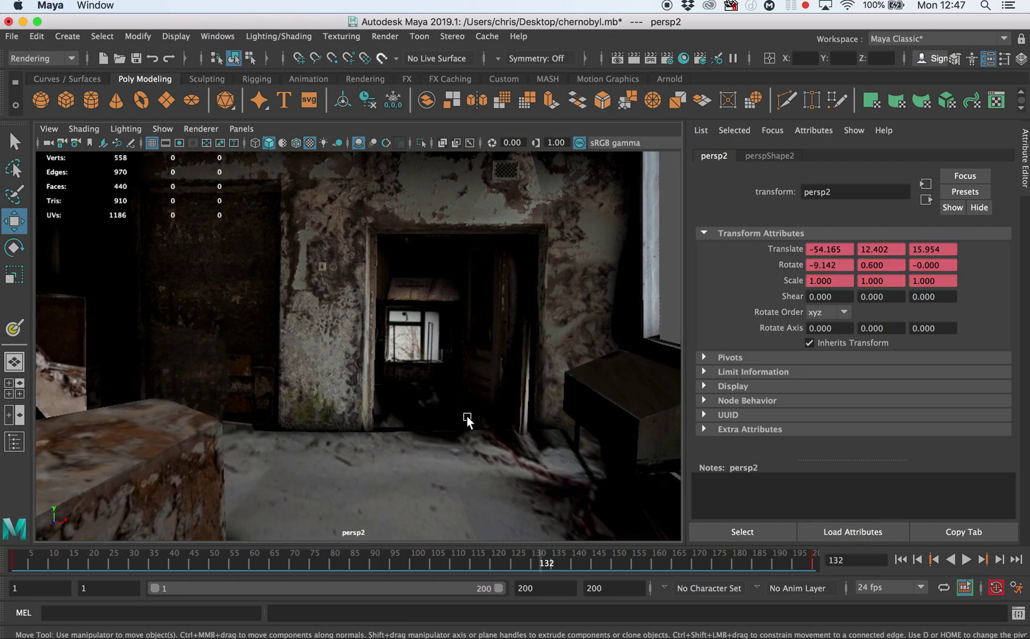
left_click_drag(520, 544, 8, 533)
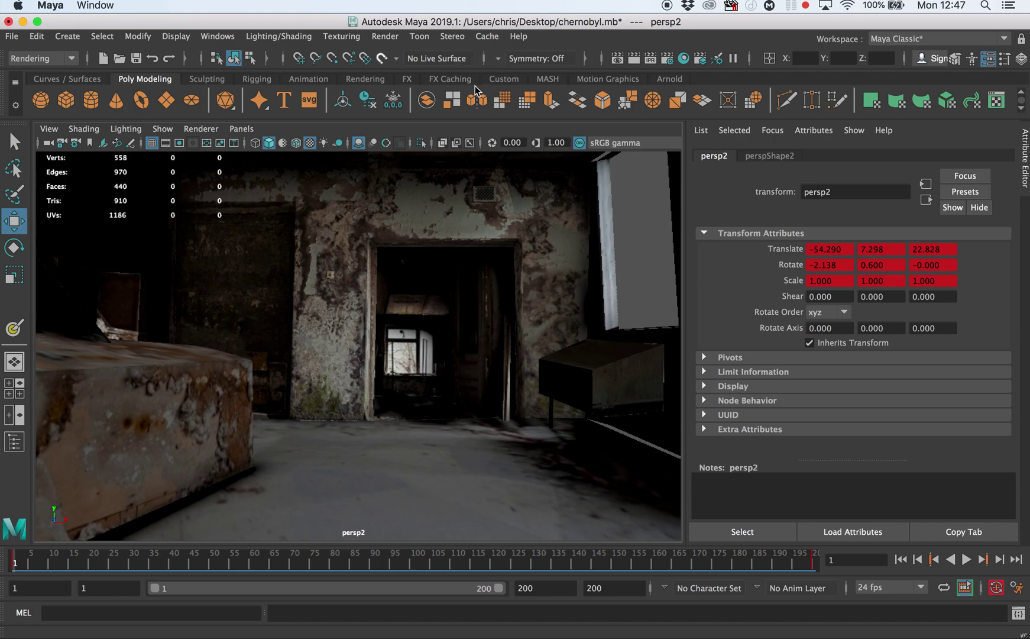
key("alt+v")
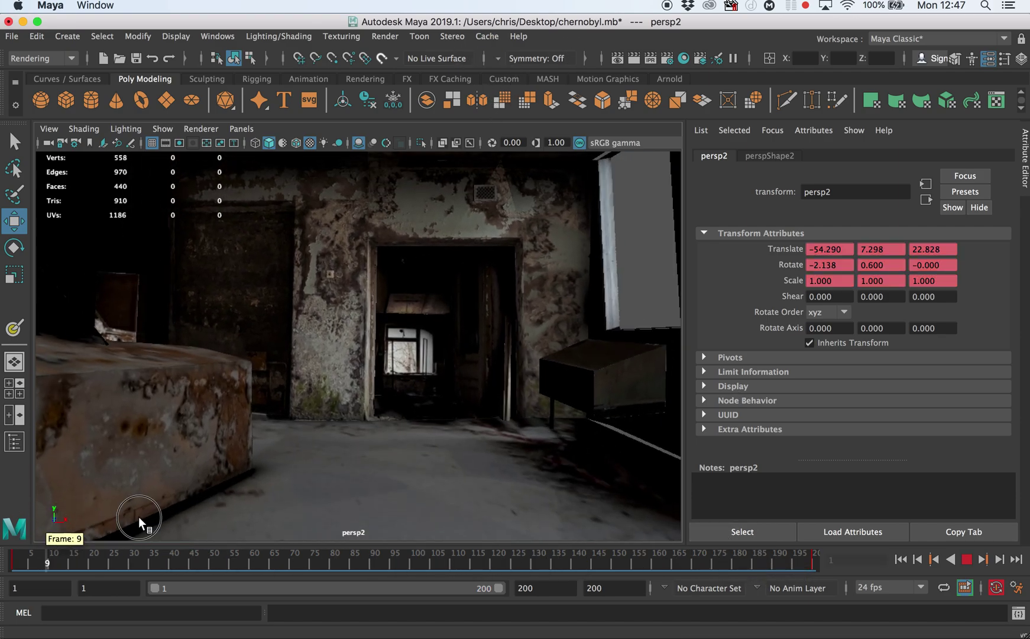
left_click_drag(139, 518, 745, 592)
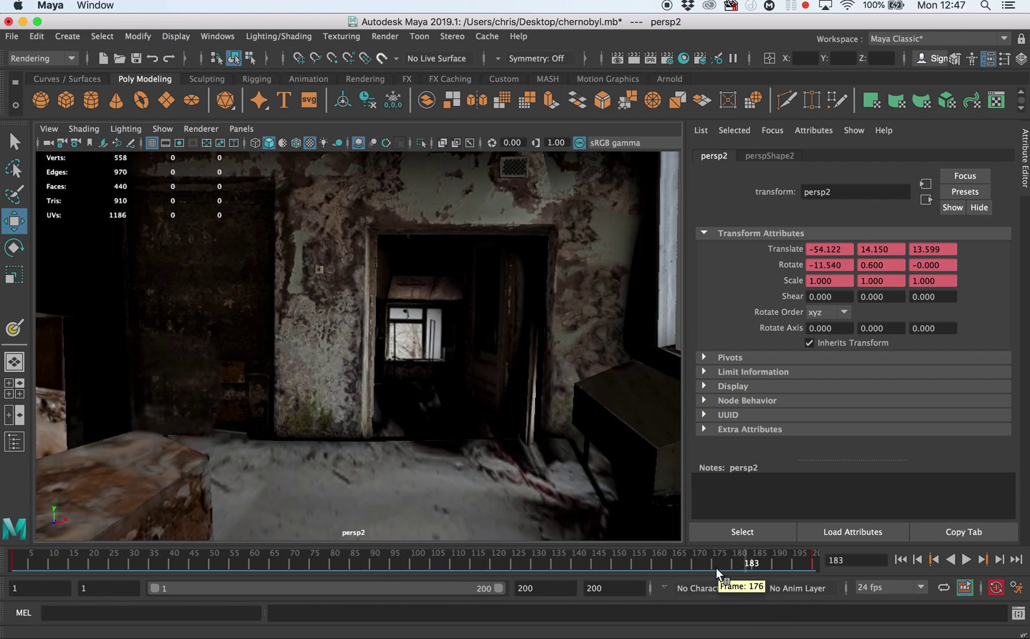
- Look through the persp1 camera and review its animation in the projected room
left_click(242, 129)
mouse_move(299, 142)
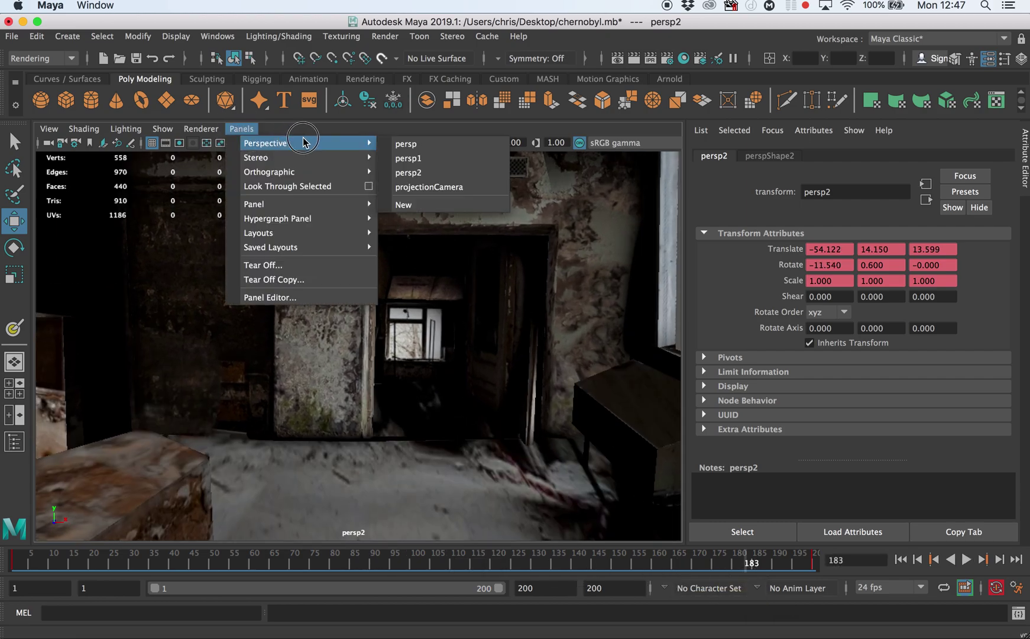
left_click(411, 157)
key("alt+v")
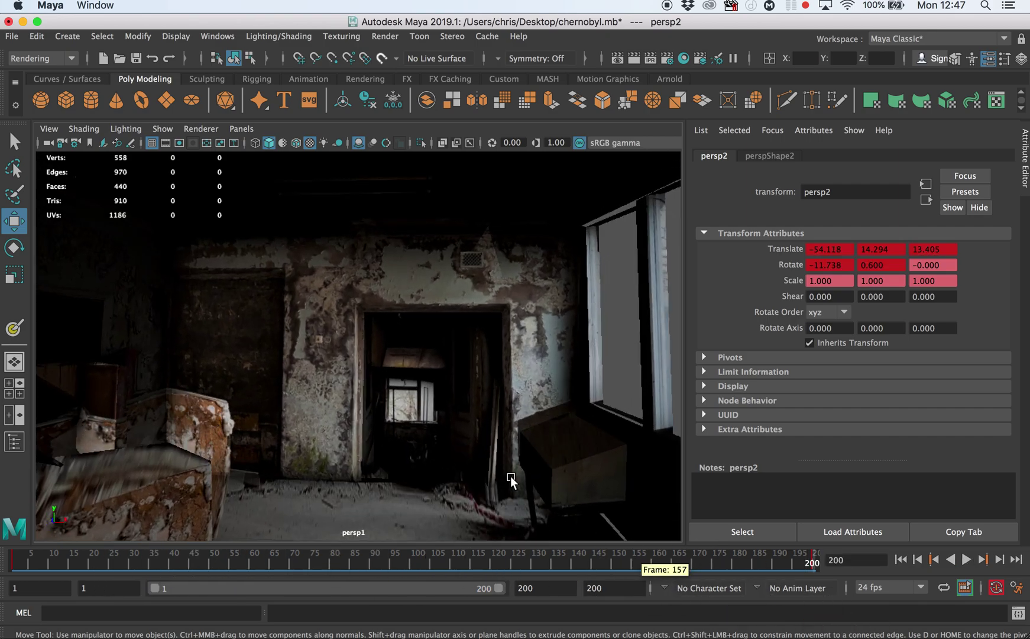
key("alt+v")
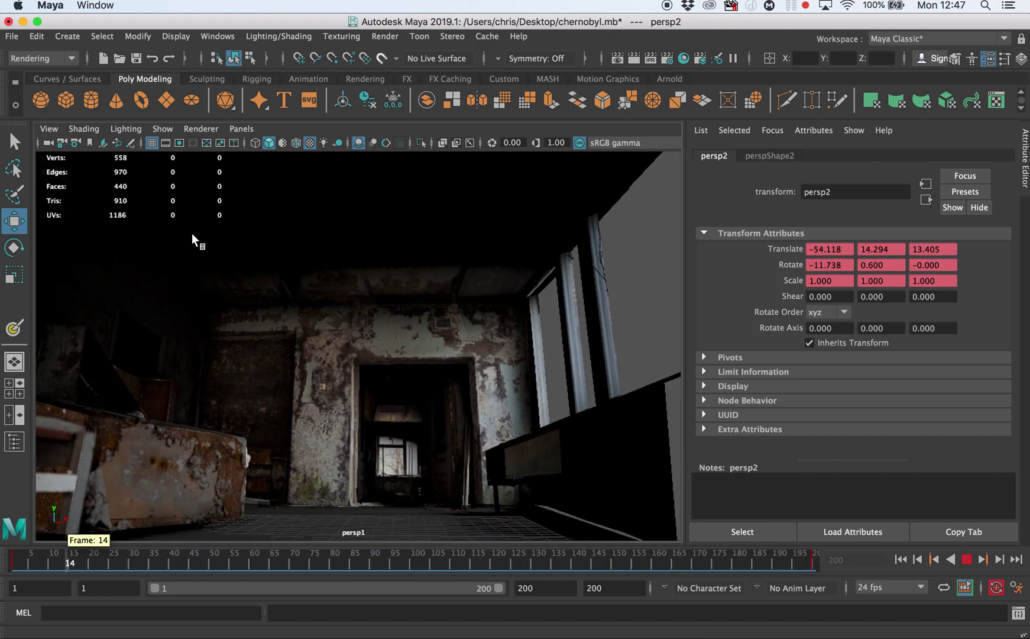
key("alt+v")
- Switch the viewport back to the persp2 camera and scrub its animation to frame 172 to examine the painted room
left_click(246, 127)
mouse_move(375, 142)
left_click(417, 163)
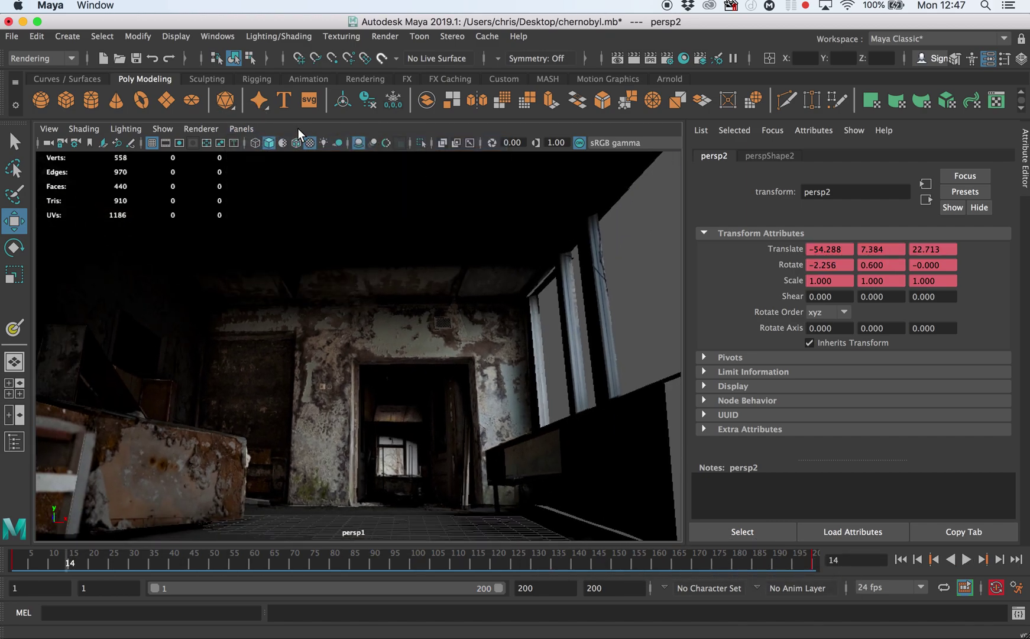
left_click(289, 143)
left_click(249, 129)
left_click(401, 158)
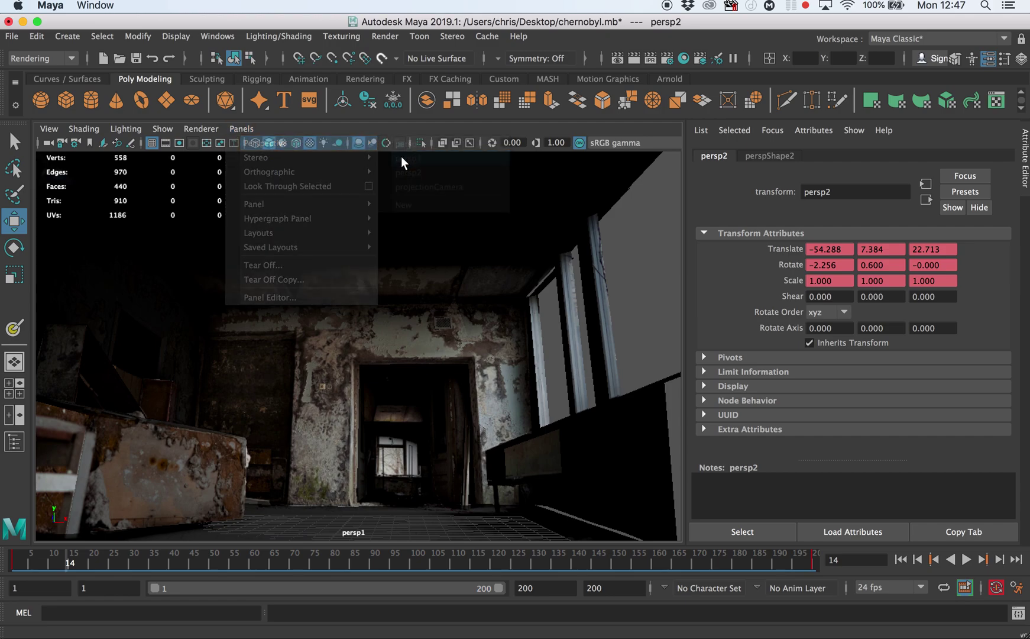
left_click(259, 130)
left_click(411, 164)
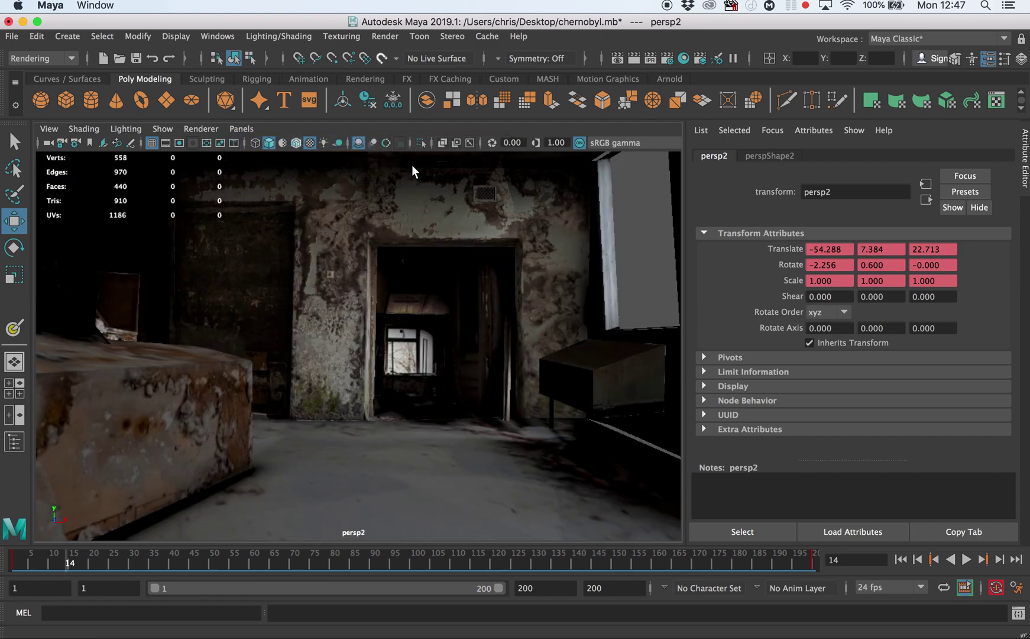
left_click_drag(321, 562, 707, 562)
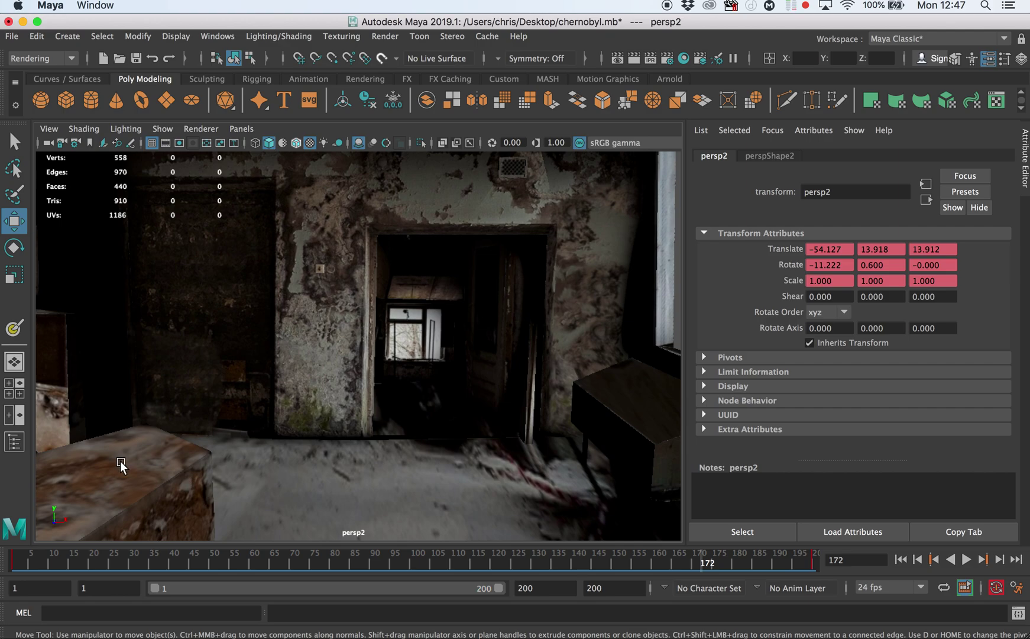